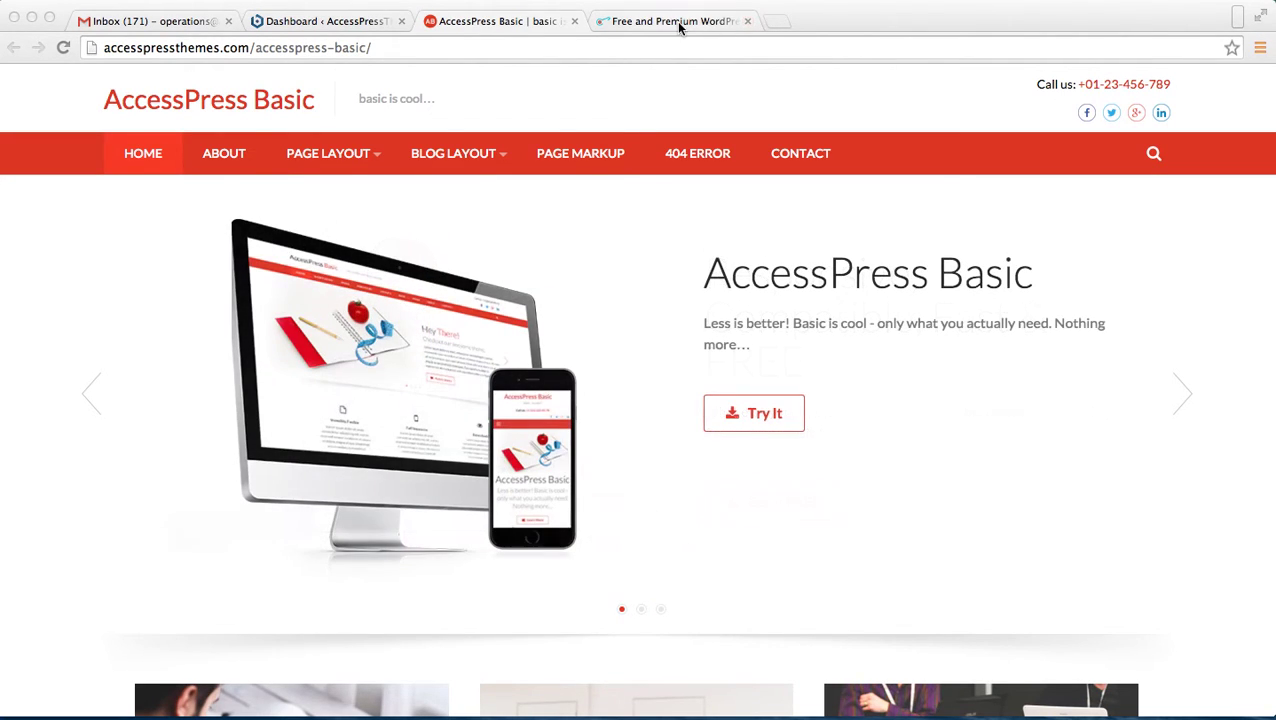
Switch to the WordPress dashboard, open the Accesspress Basic theme options and open the upload page for the header logo
{"action": "left_click", "coordinate": [321, 27]}
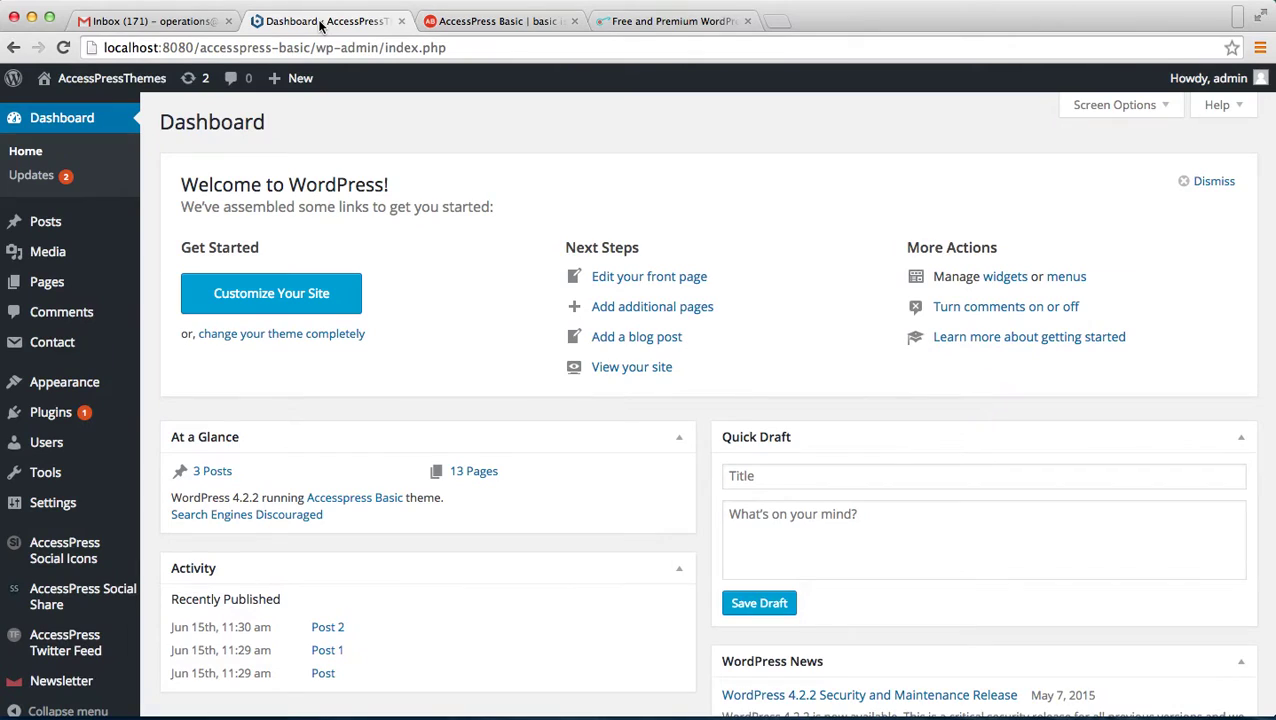
{"action": "mouse_move", "coordinate": [84, 388]}
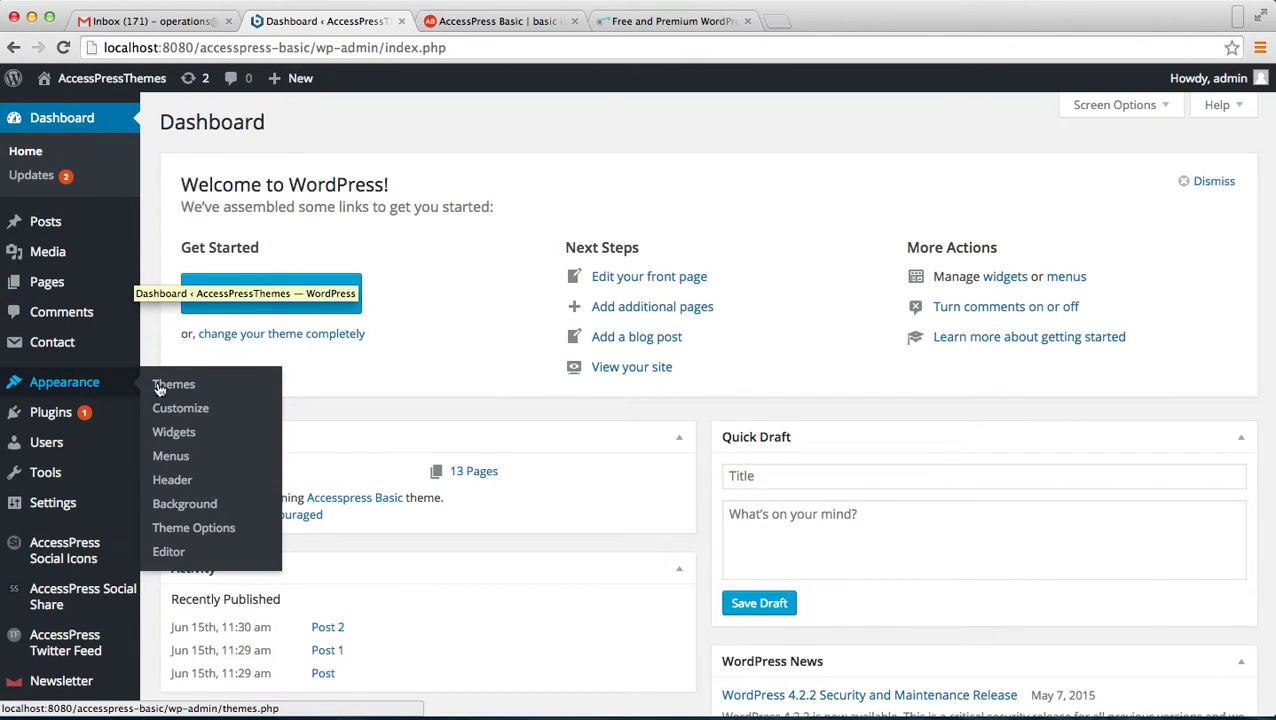
{"action": "left_click", "coordinate": [194, 531]}
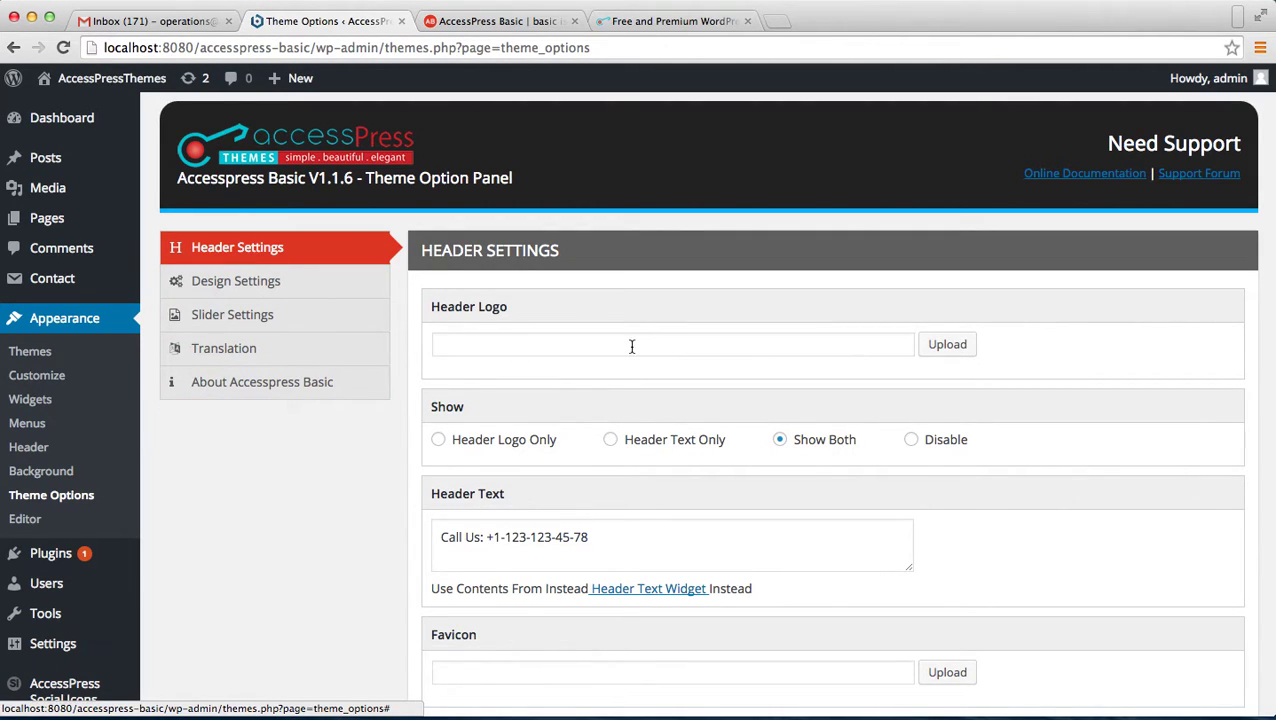
{"action": "scroll", "coordinate": [740, 356], "scroll_direction": "down", "scroll_amount": 1}
{"action": "scroll", "coordinate": [741, 361], "scroll_direction": "up", "scroll_amount": 1}
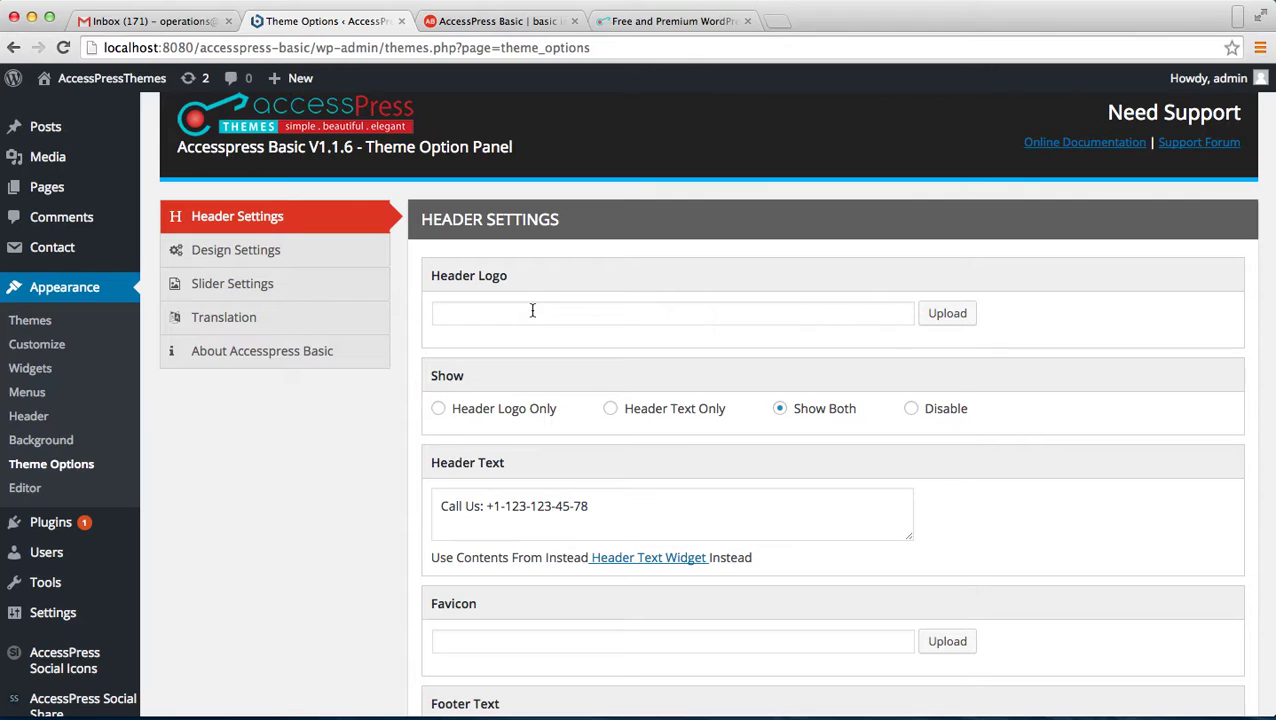
{"action": "left_click", "coordinate": [946, 322]}
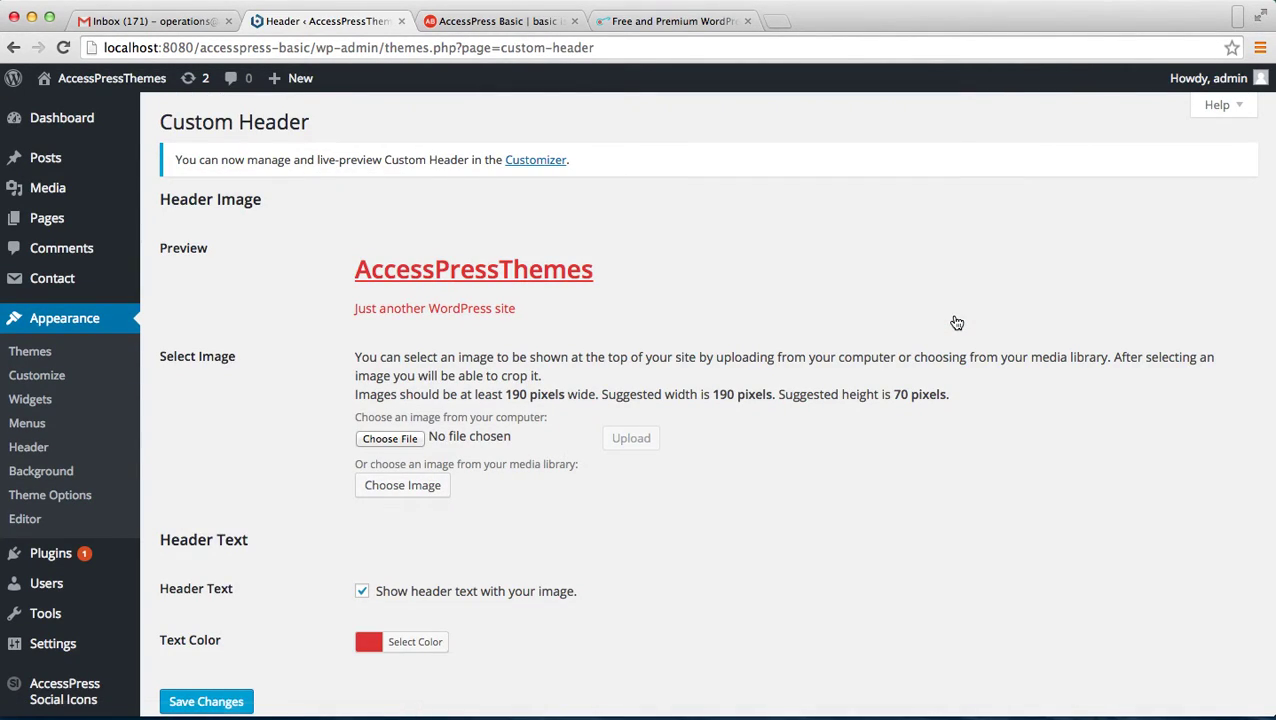
Choose logo.png from the AccessPress Basic folder in Downloads as the header image file
{"action": "left_click", "coordinate": [390, 439]}
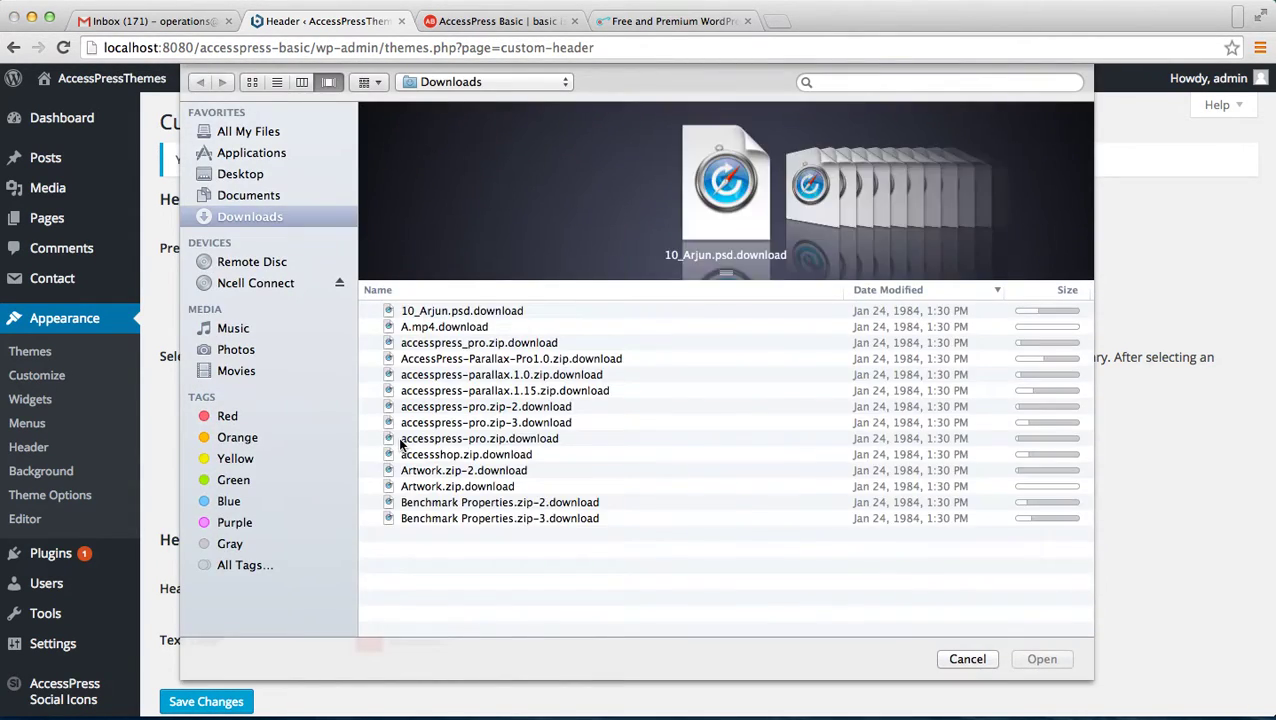
{"action": "type", "text": "accesspress_pro"}
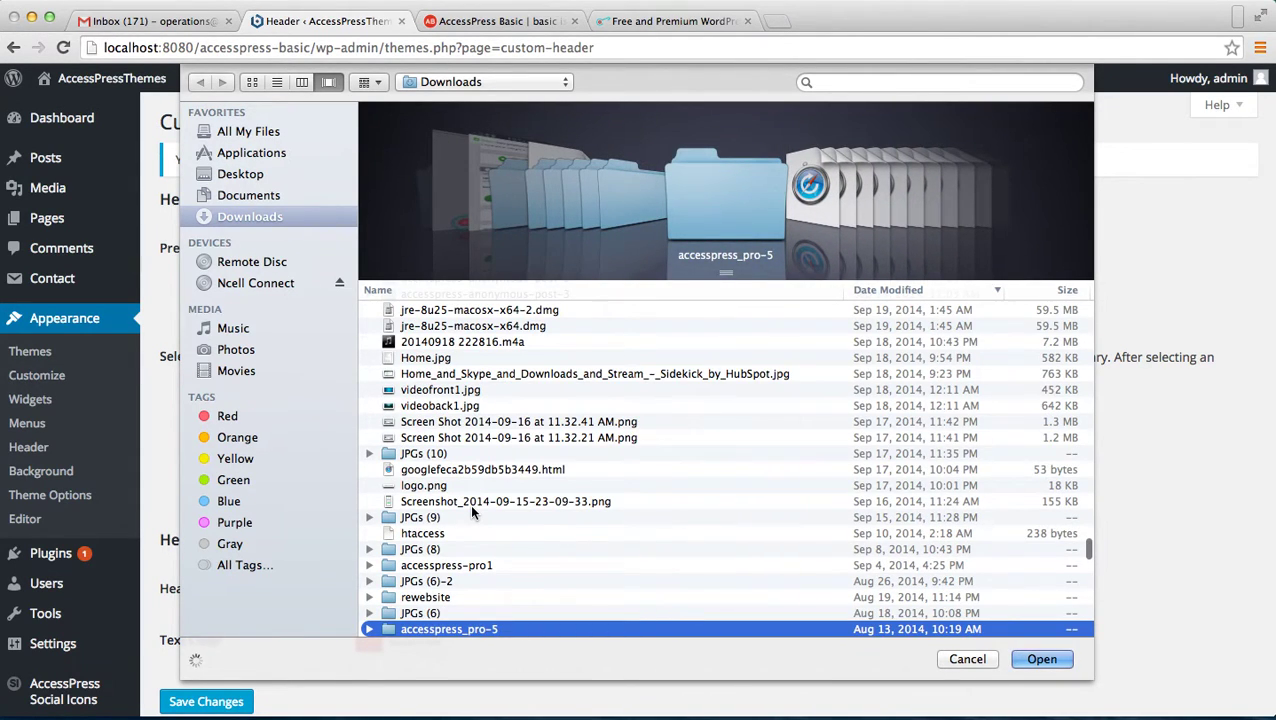
{"action": "scroll", "coordinate": [470, 503], "scroll_direction": "up", "scroll_amount": 5}
{"action": "scroll", "coordinate": [470, 503], "scroll_direction": "up", "scroll_amount": 15}
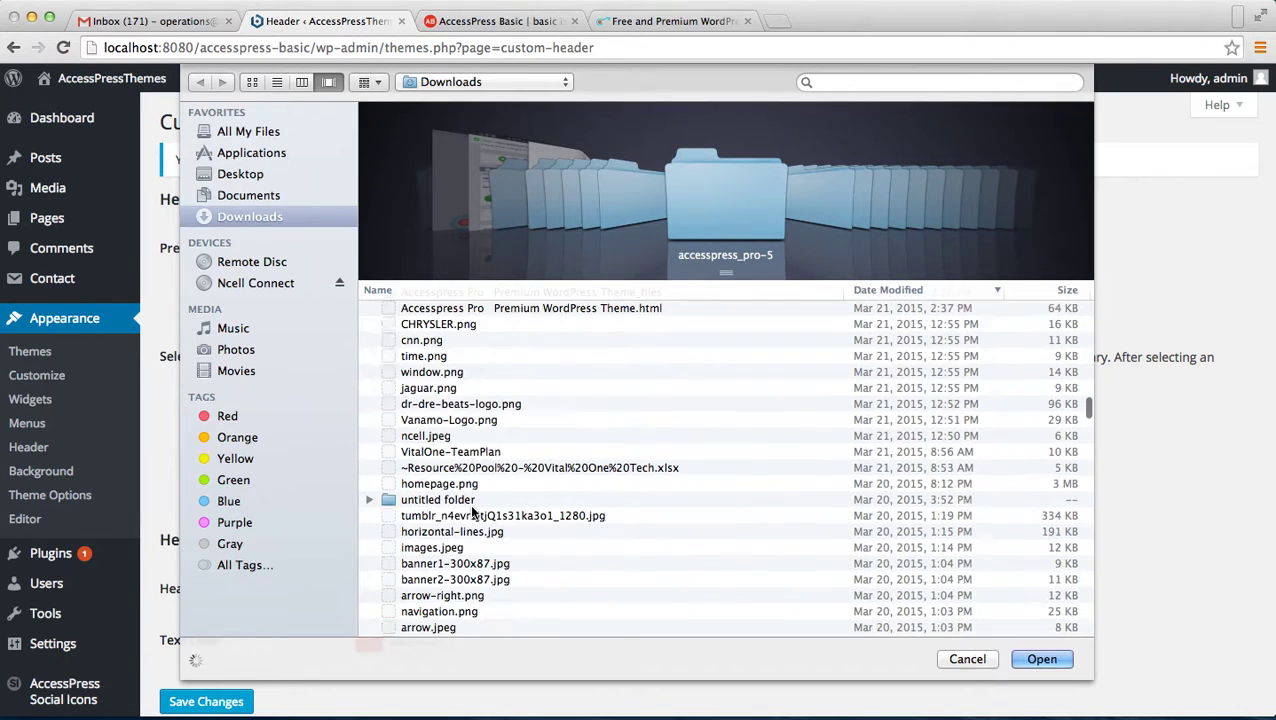
{"action": "scroll", "coordinate": [470, 503], "scroll_direction": "up", "scroll_amount": 15}
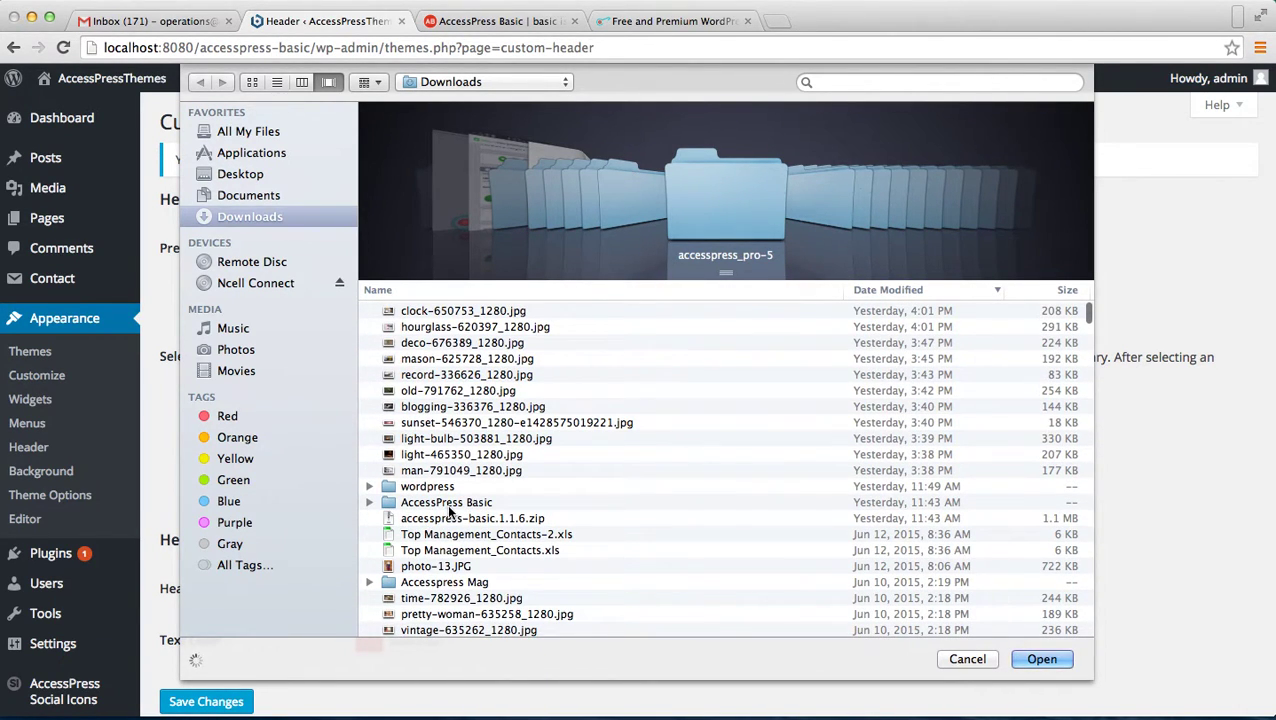
{"action": "left_click", "coordinate": [447, 503]}
{"action": "double_click", "coordinate": [447, 503]}
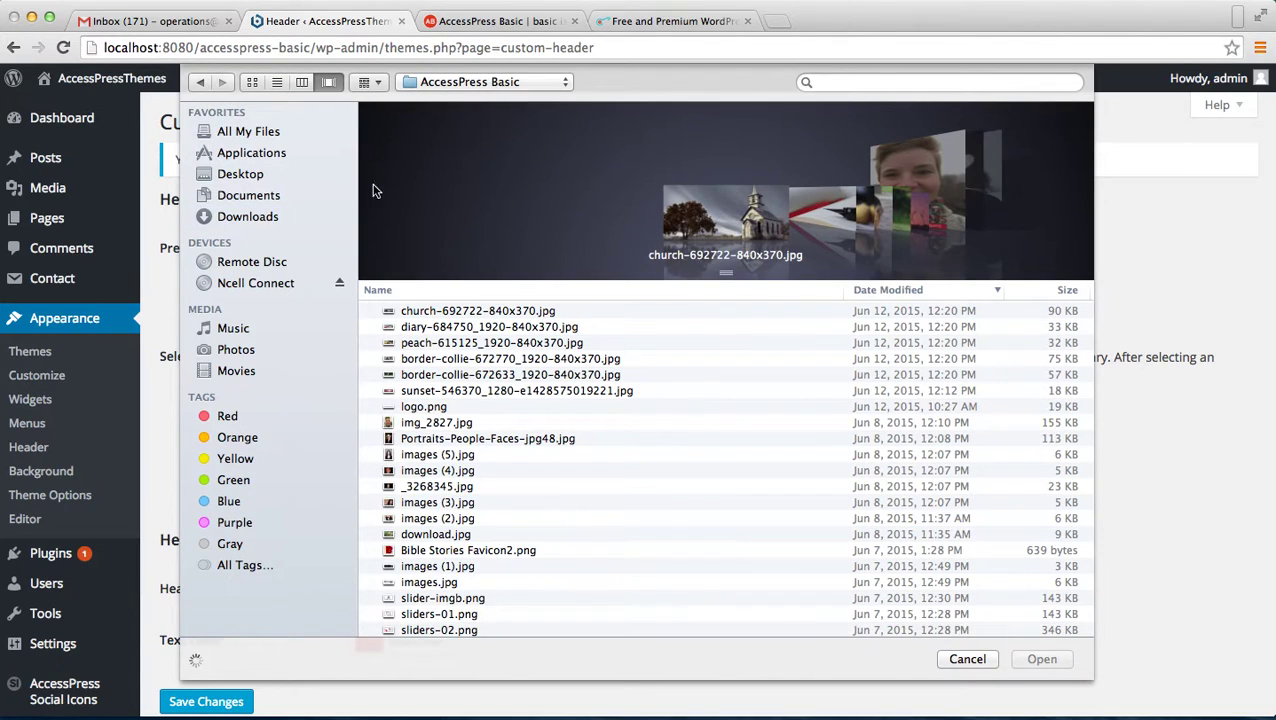
{"action": "left_click", "coordinate": [253, 83]}
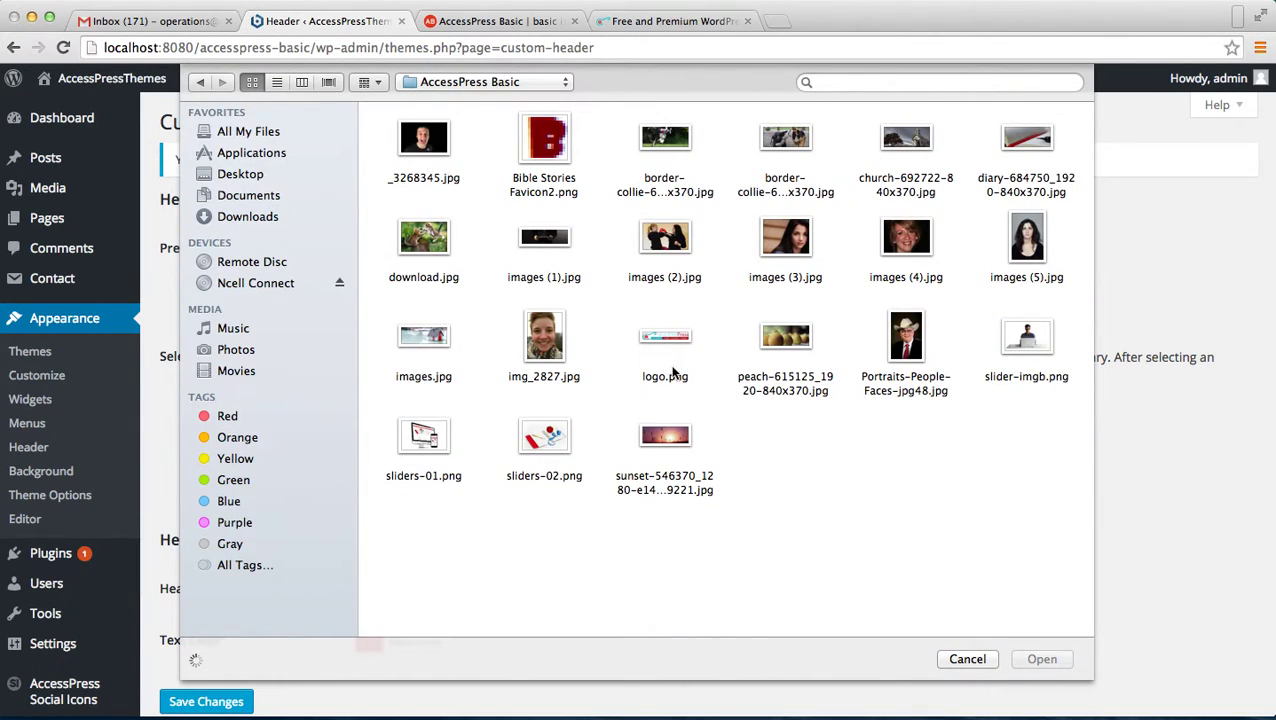
{"action": "left_click", "coordinate": [659, 337]}
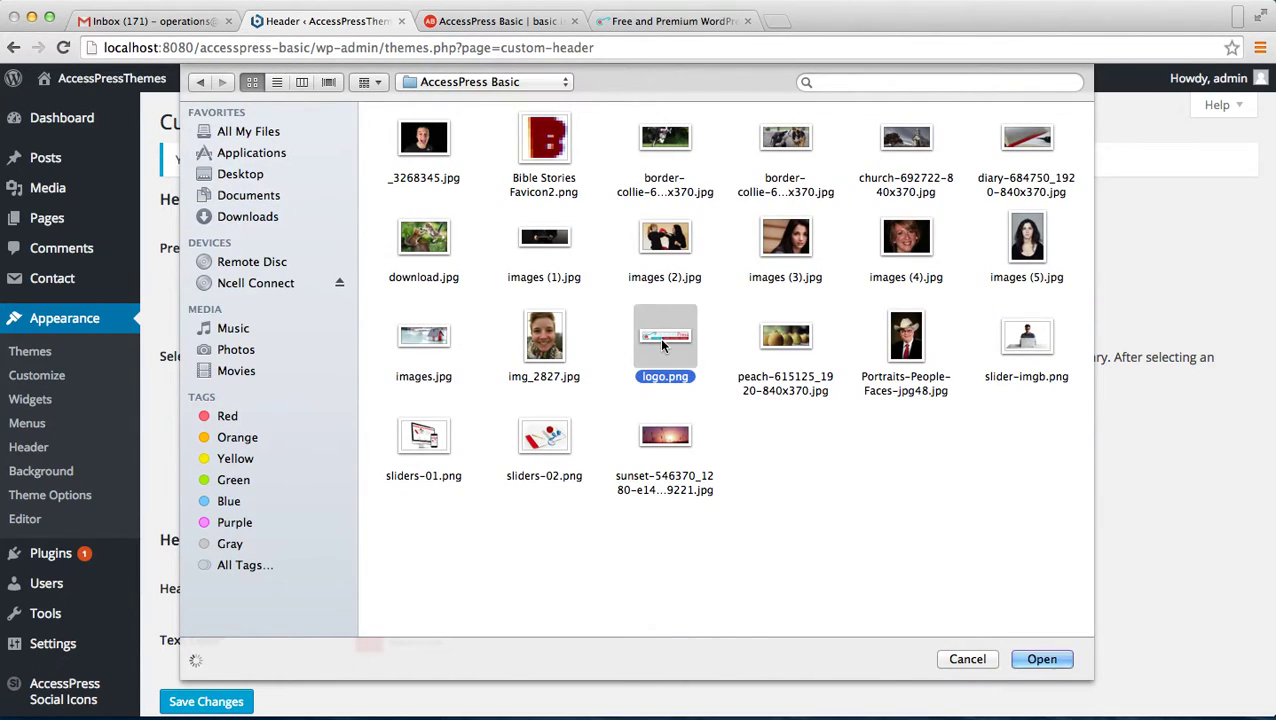
{"action": "left_click", "coordinate": [1045, 660]}
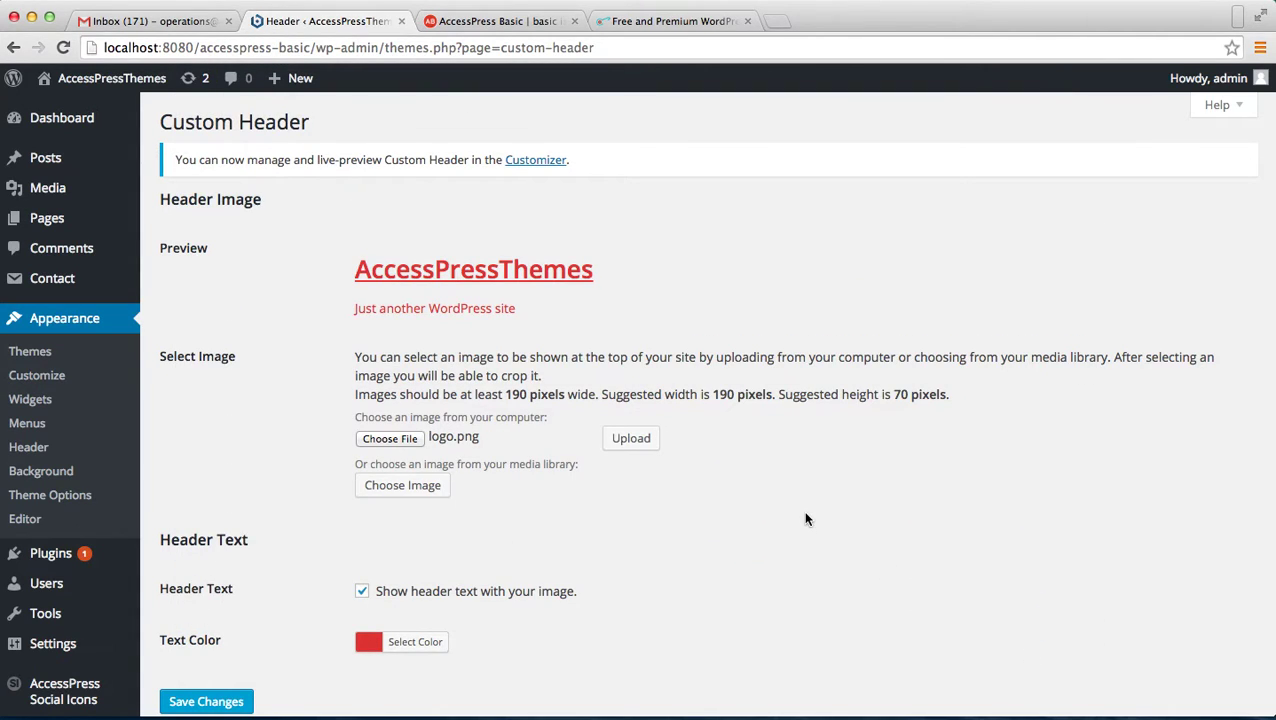
Upload the chosen logo, extend the crop area to cover the whole image, and publish it as the header image
{"action": "left_click", "coordinate": [628, 440]}
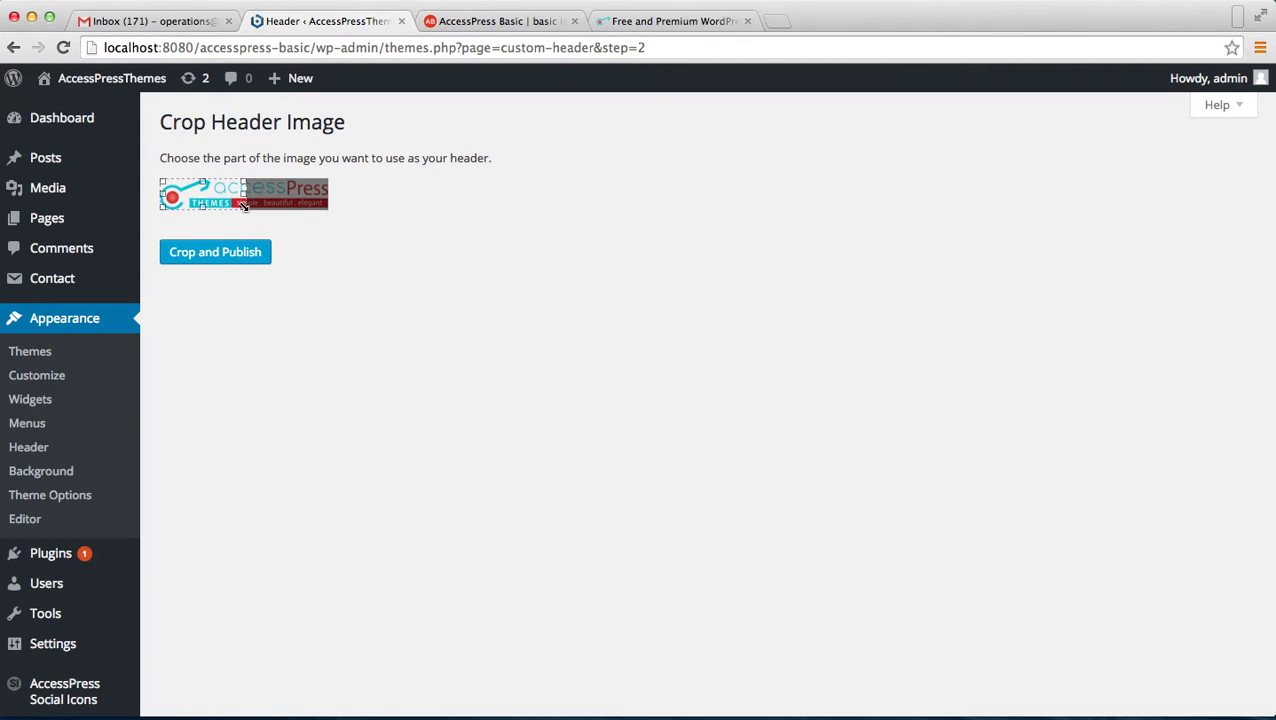
{"action": "left_click_drag", "start_coordinate": [243, 205], "coordinate": [333, 214]}
{"action": "left_click", "coordinate": [226, 260]}
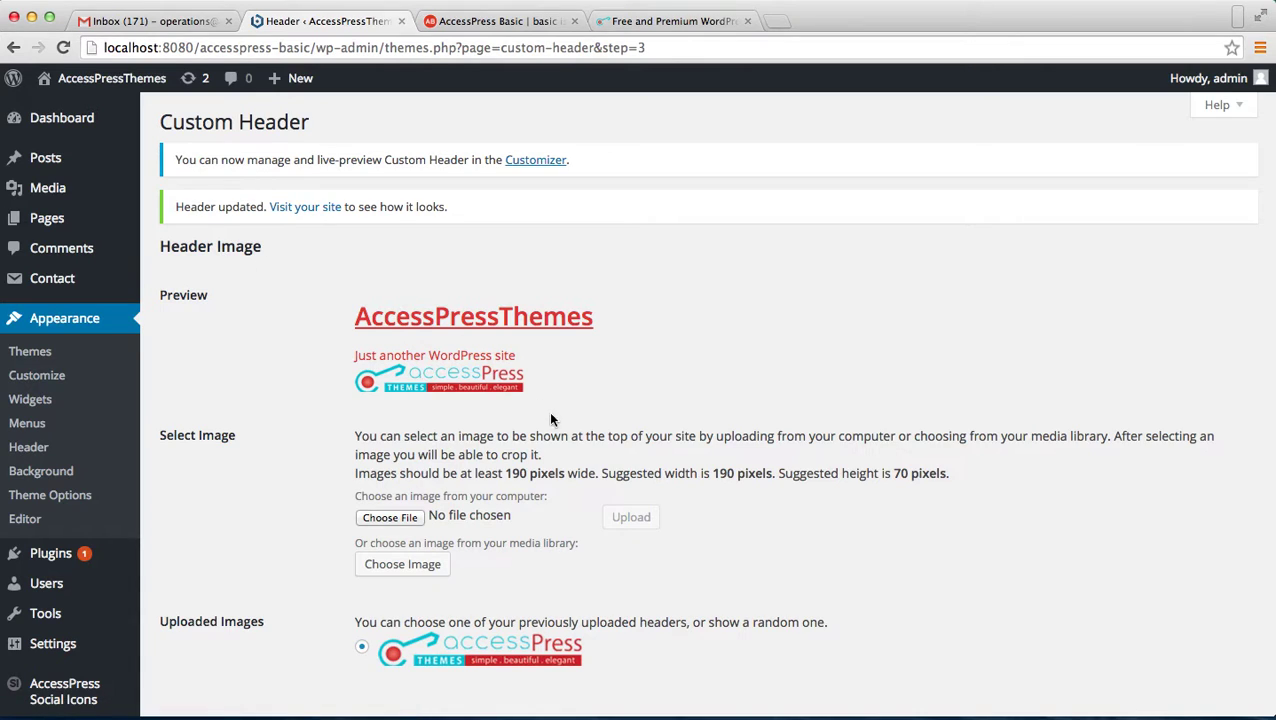
Set the header text color to black (#000000) and save the custom header changes
{"action": "scroll", "coordinate": [617, 534], "scroll_direction": "down", "scroll_amount": 5}
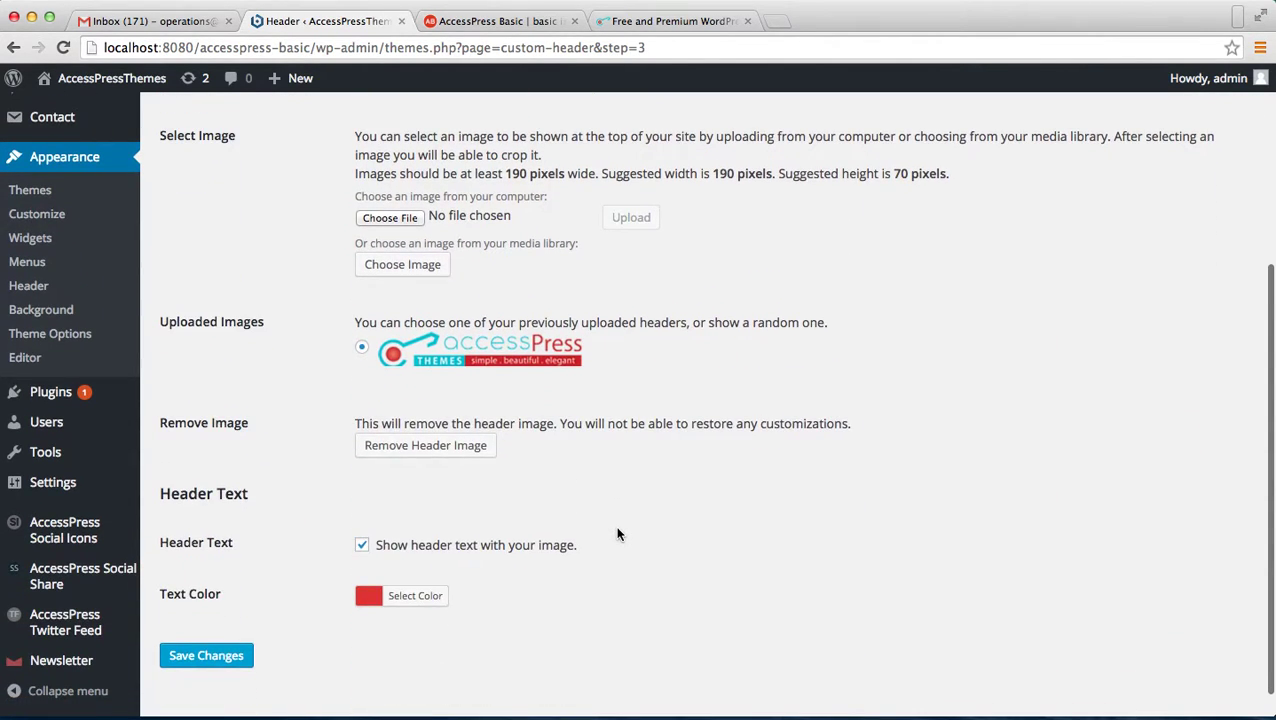
{"action": "scroll", "coordinate": [617, 534], "scroll_direction": "up", "scroll_amount": 4}
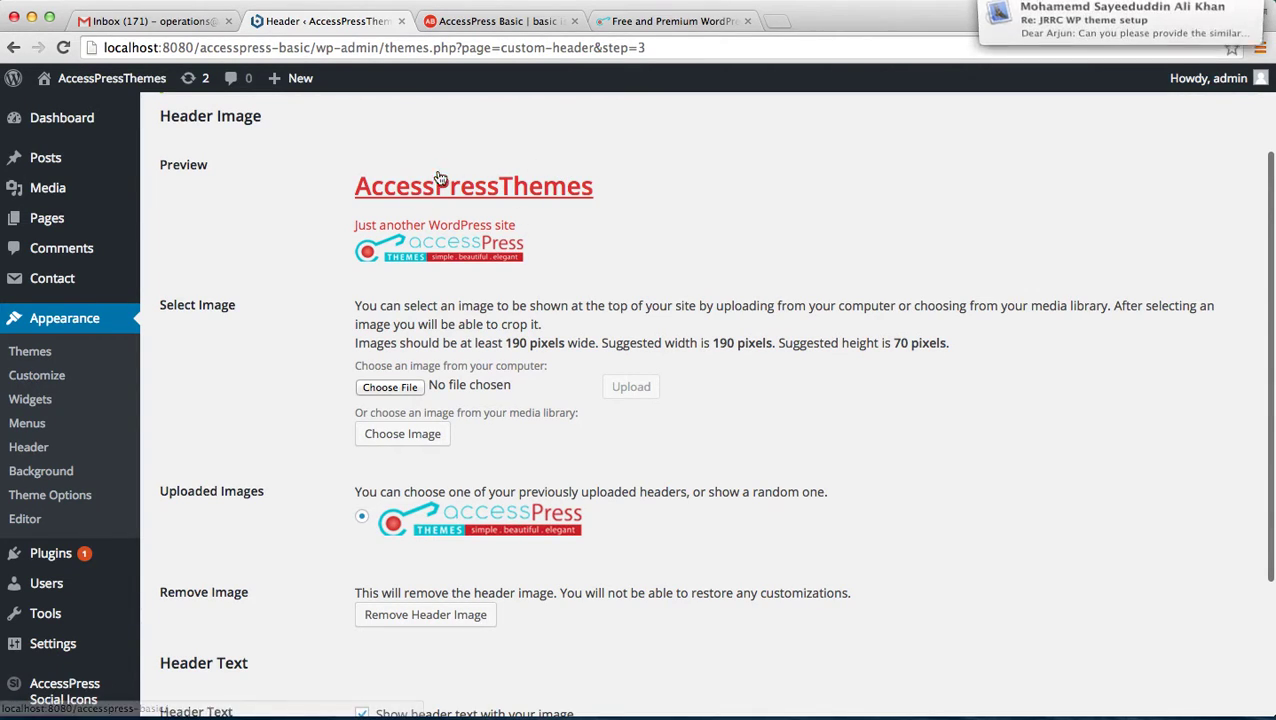
{"action": "scroll", "coordinate": [678, 592], "scroll_direction": "down", "scroll_amount": 3}
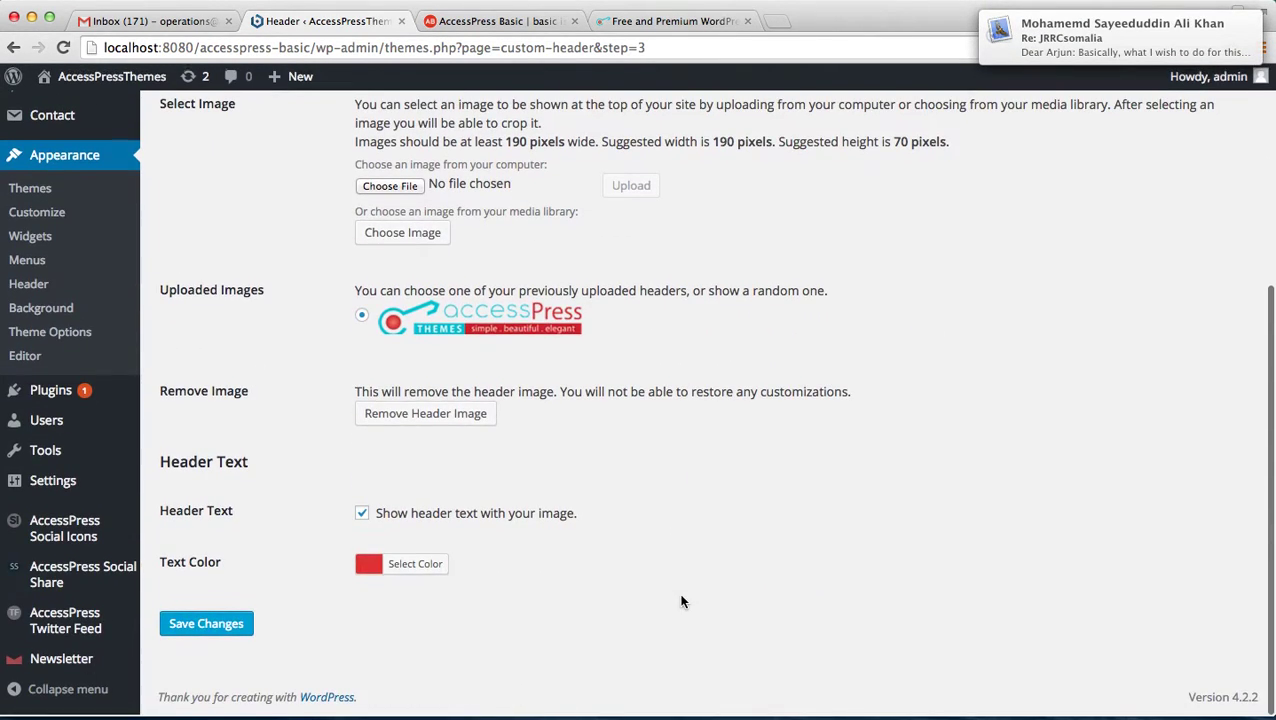
{"action": "left_click", "coordinate": [424, 568]}
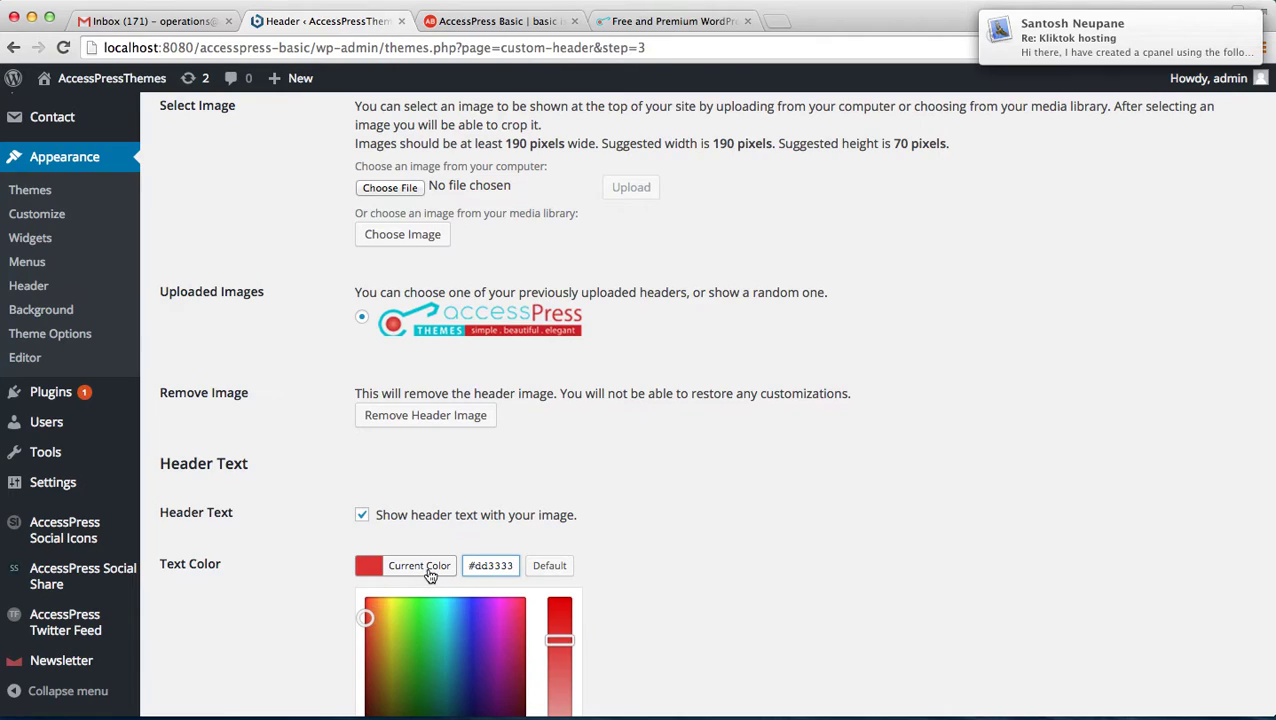
{"action": "scroll", "coordinate": [571, 576], "scroll_direction": "down", "scroll_amount": 1}
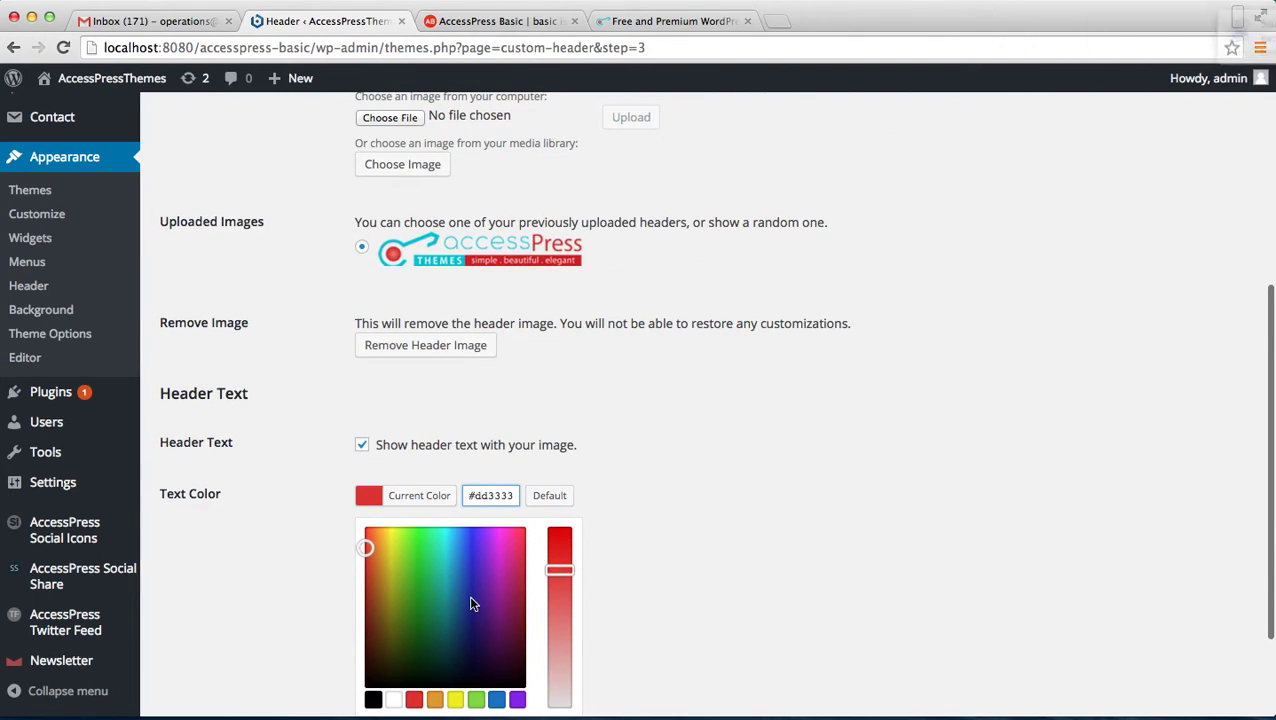
{"action": "left_click", "coordinate": [373, 699]}
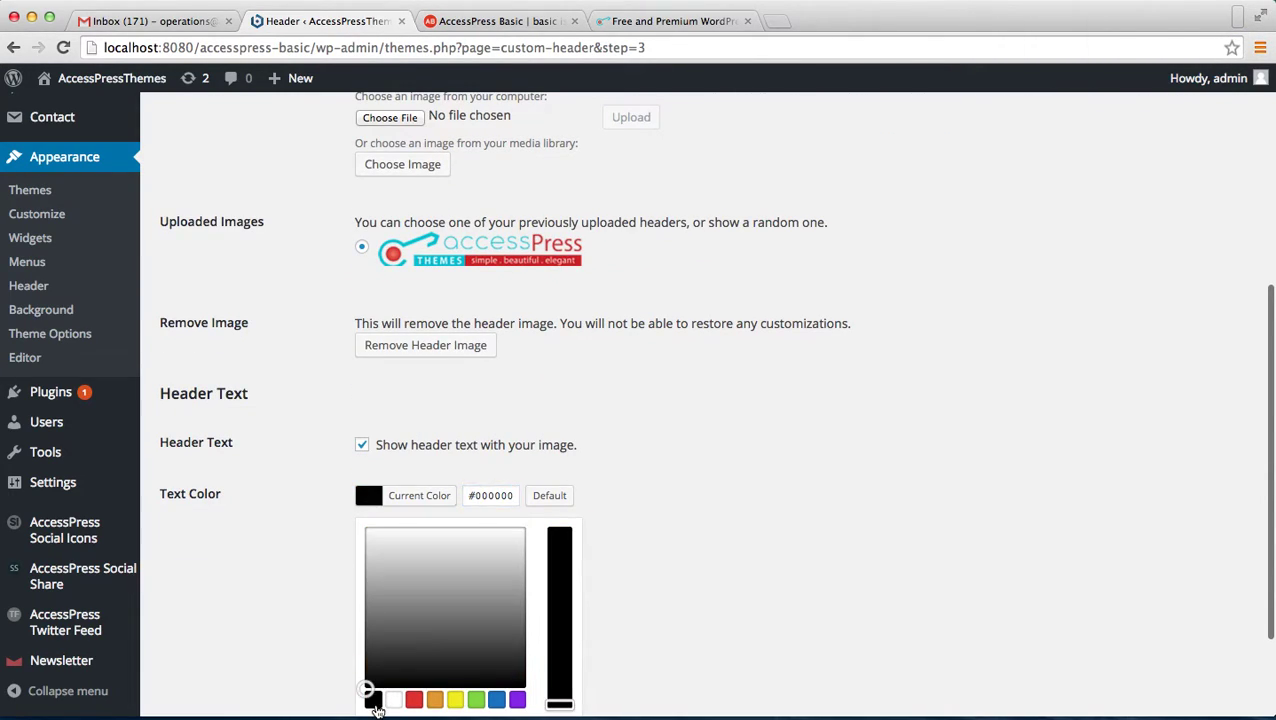
{"action": "scroll", "coordinate": [775, 566], "scroll_direction": "down", "scroll_amount": 2}
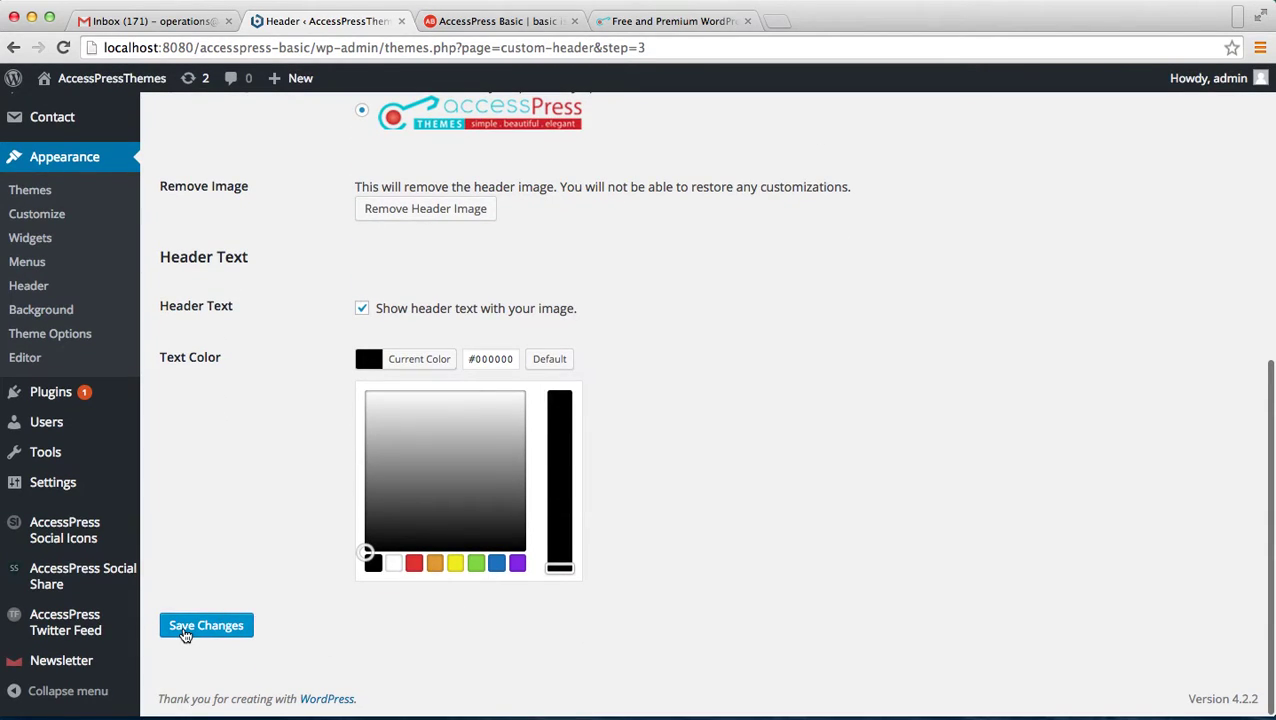
{"action": "left_click", "coordinate": [185, 632]}
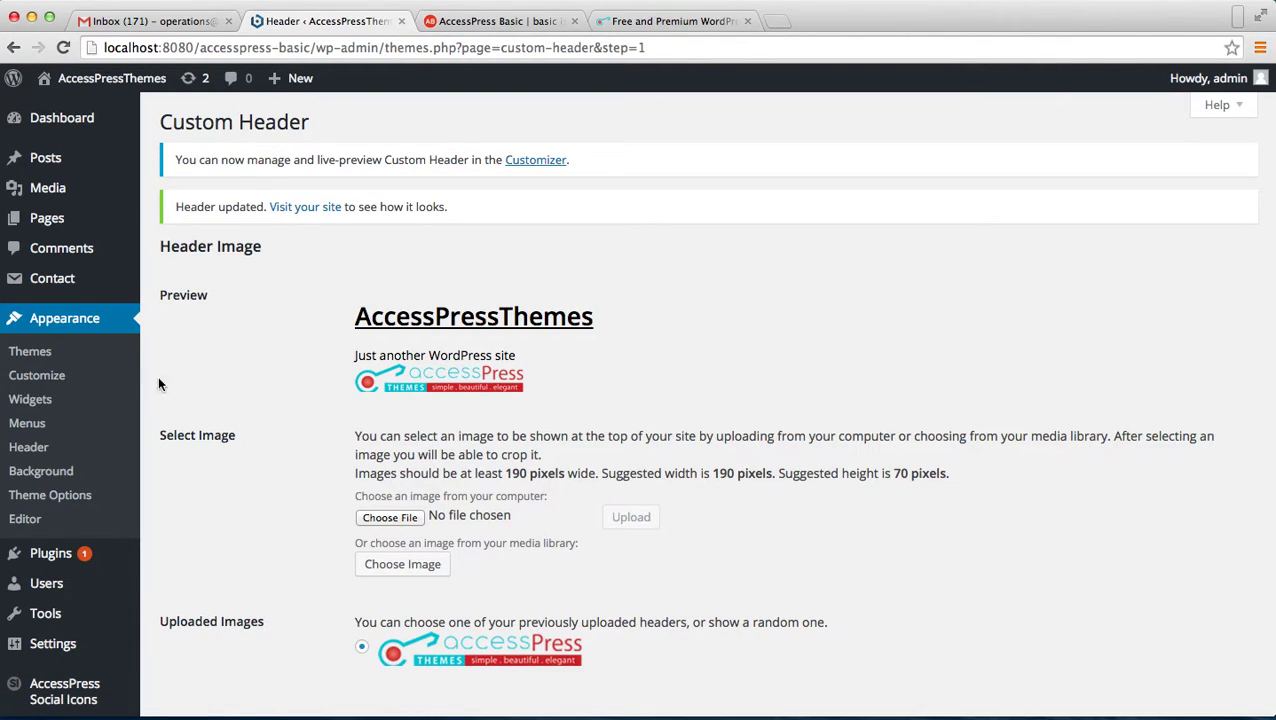
Open the Customizer in a new browser tab and change the site title to "AccessPress Basic"
{"action": "right_click", "coordinate": [37, 379]}
{"action": "left_click", "coordinate": [90, 377]}
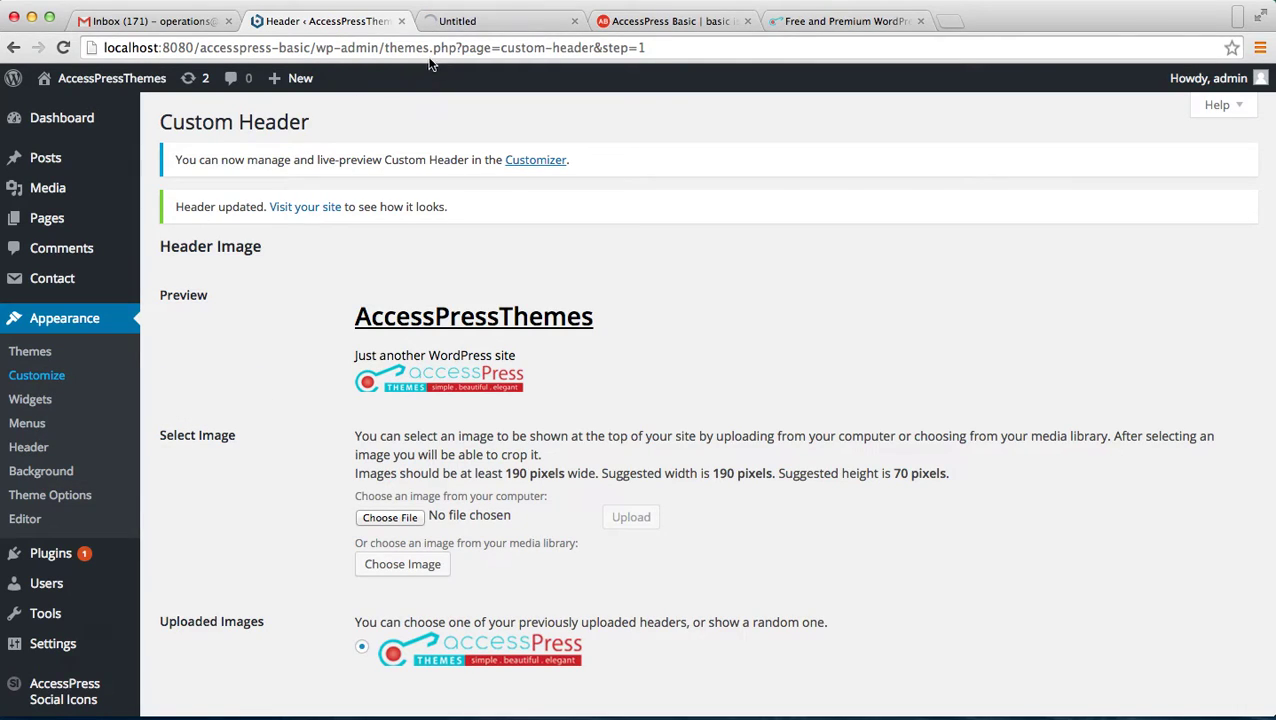
{"action": "left_click", "coordinate": [457, 21]}
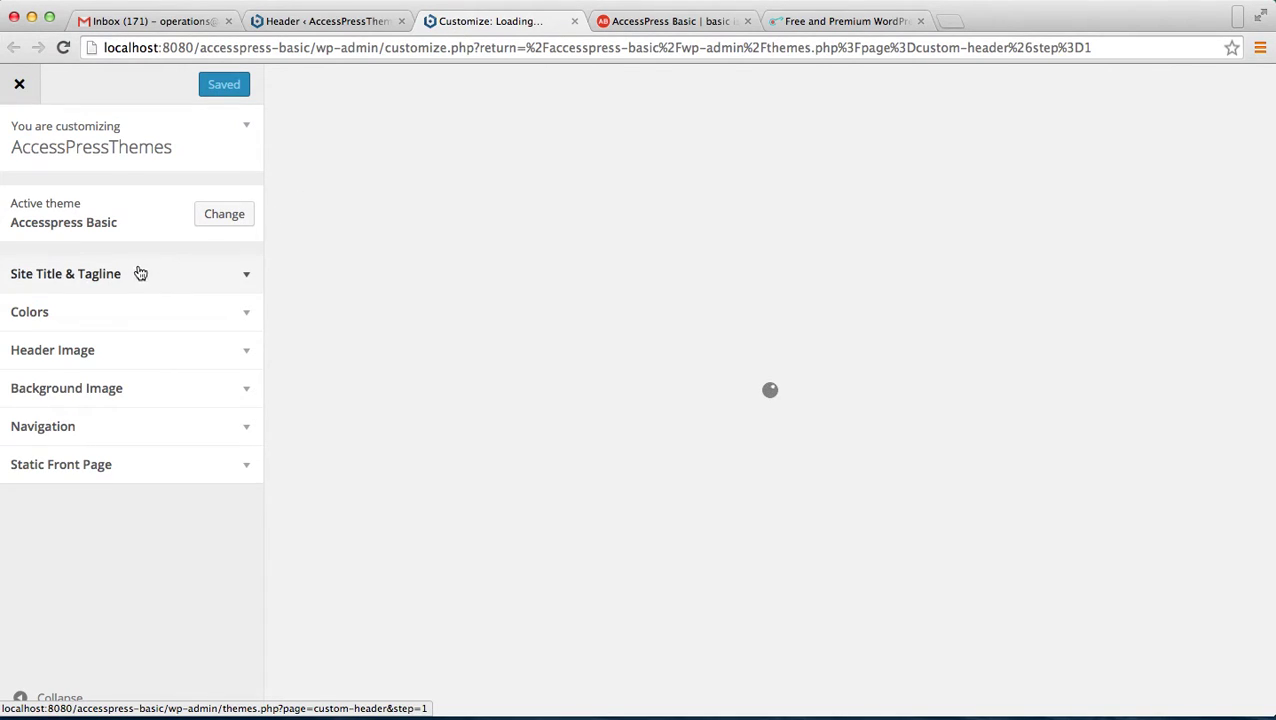
{"action": "left_click", "coordinate": [52, 284]}
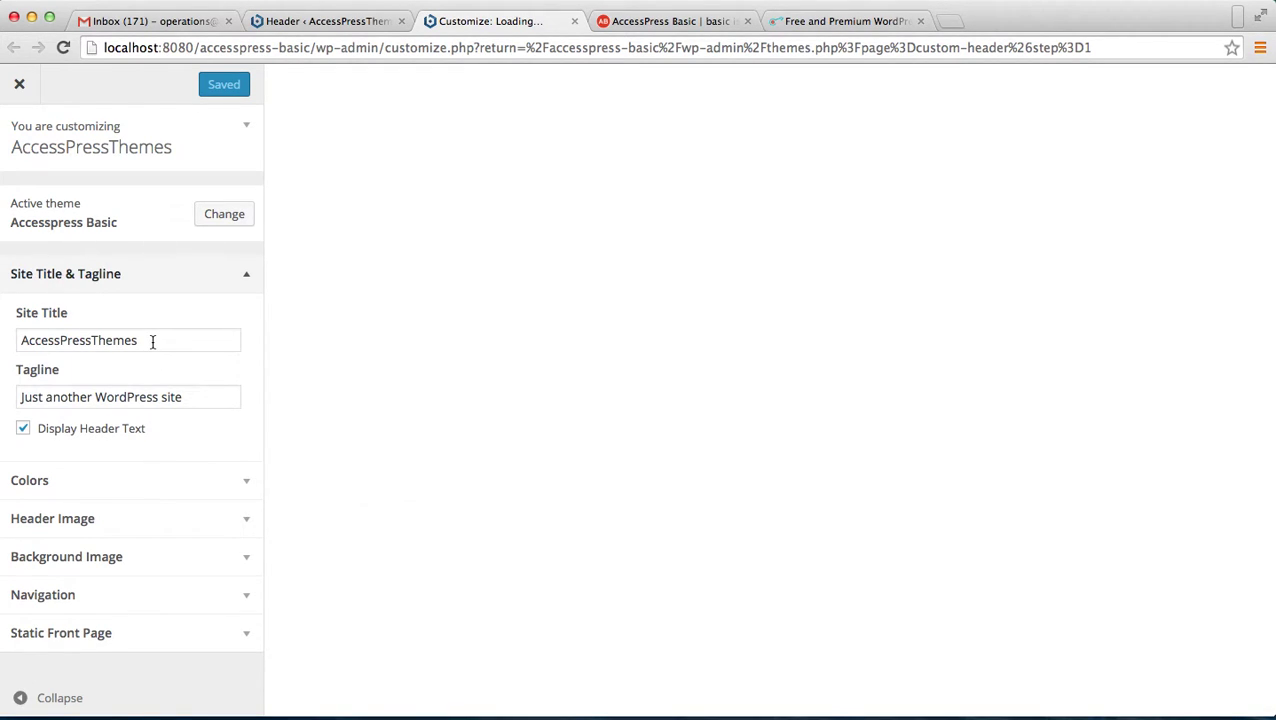
{"action": "left_click_drag", "start_coordinate": [152, 341], "coordinate": [93, 338]}
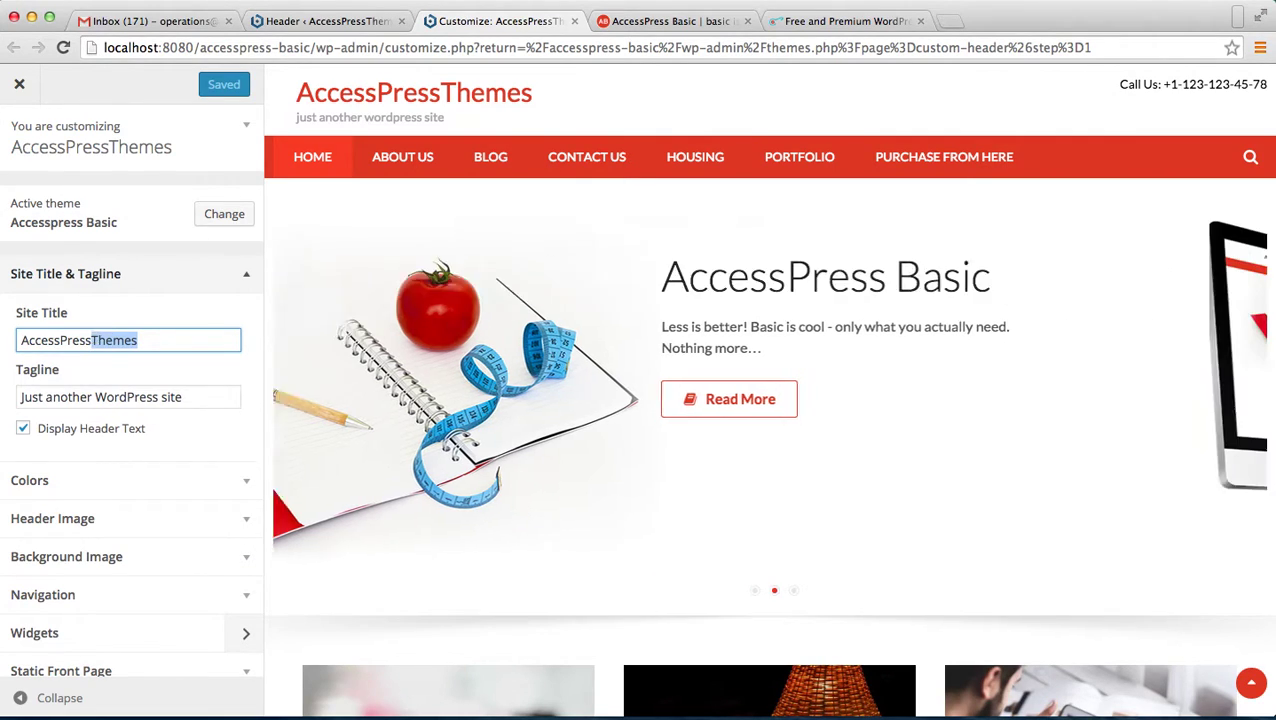
{"action": "type", "text": "Basic"}
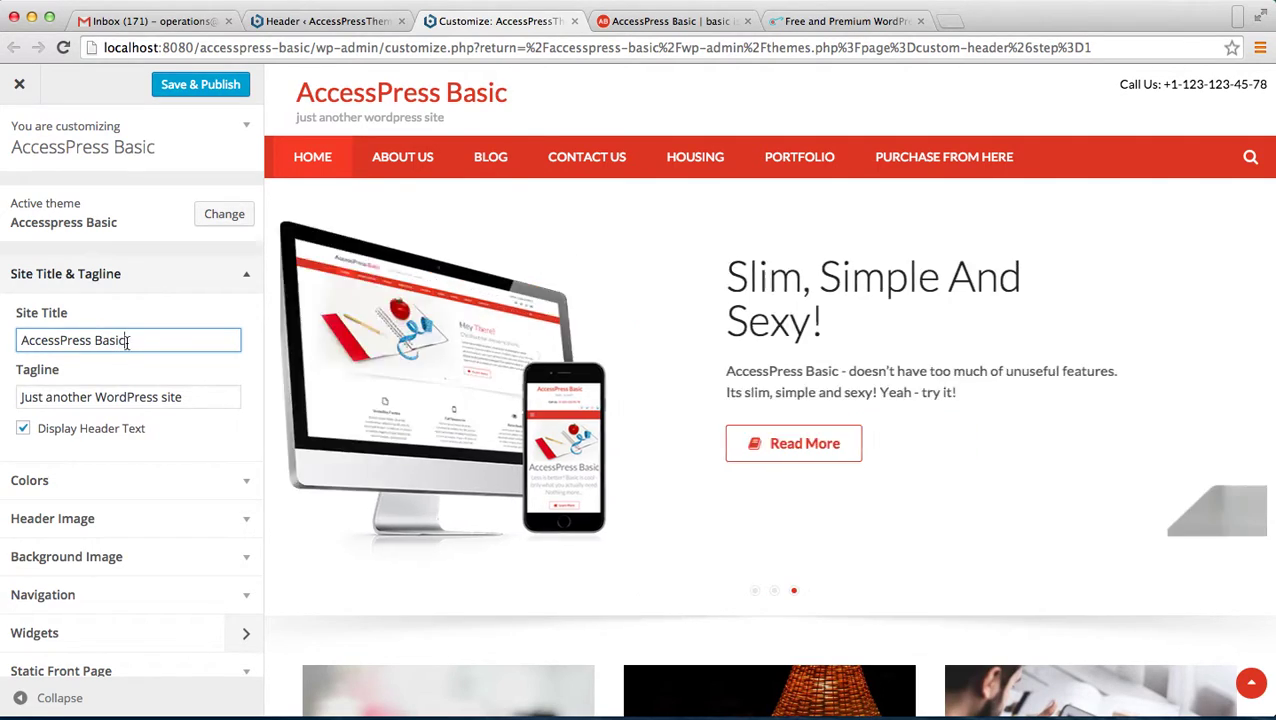
Leave the tagline as it is, save and publish the site title change, and close the Customizer
{"action": "left_click_drag", "start_coordinate": [200, 398], "coordinate": [14, 395]}
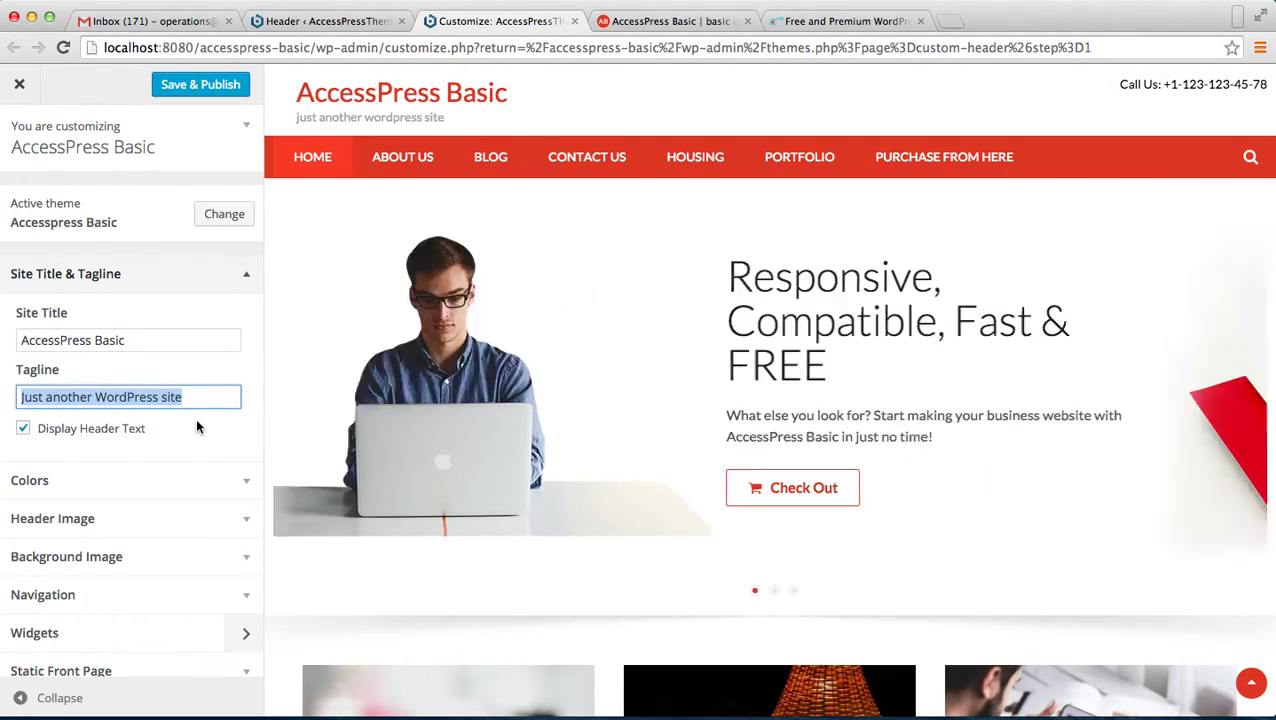
{"action": "left_click", "coordinate": [195, 429]}
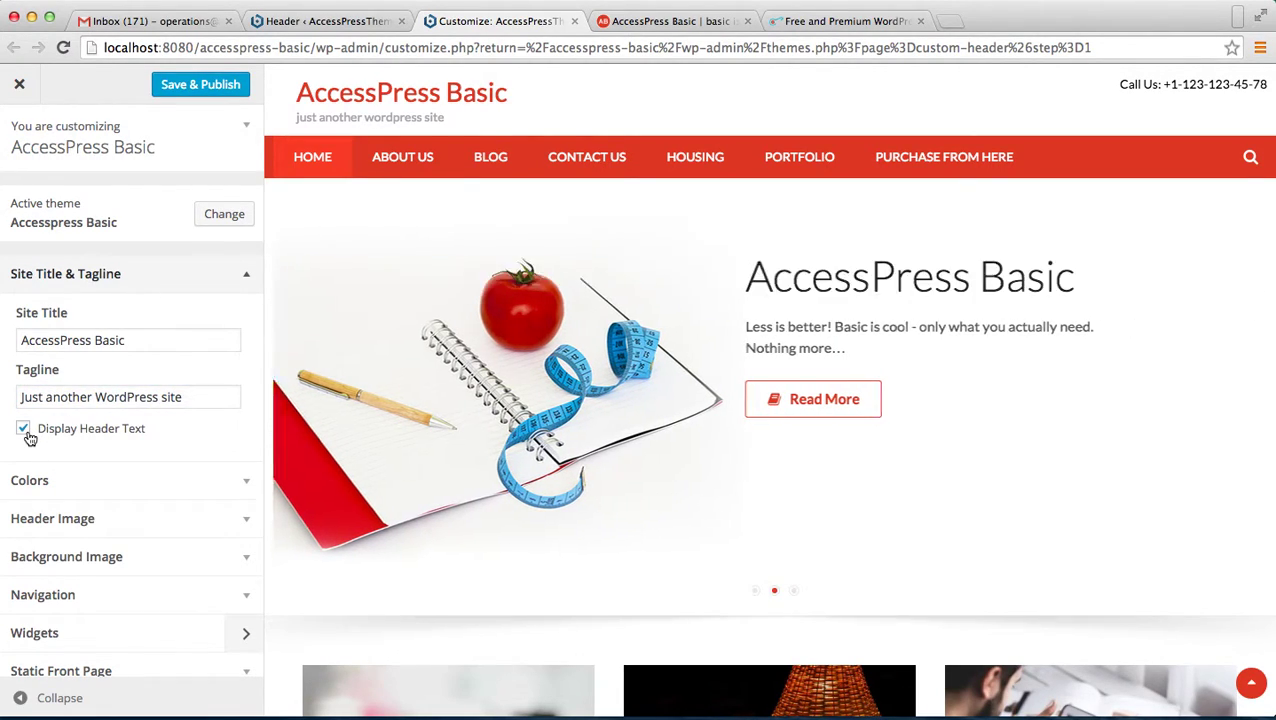
{"action": "left_click", "coordinate": [177, 90]}
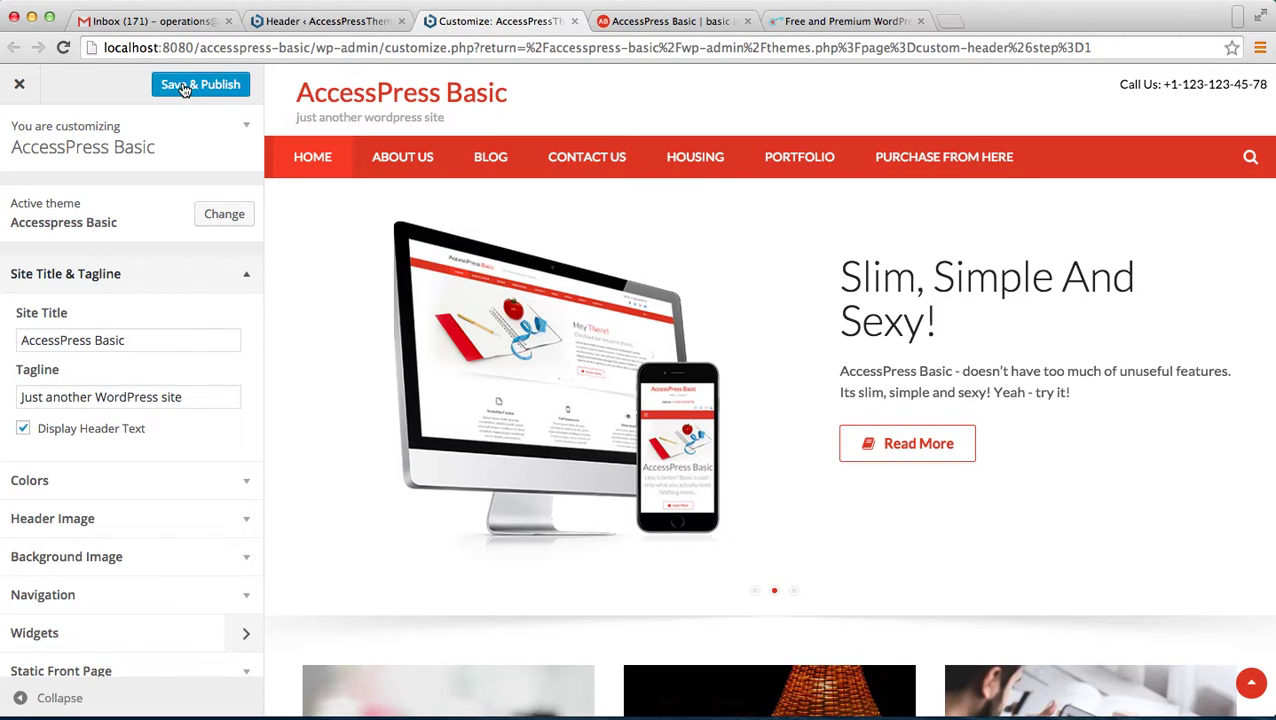
{"action": "left_click", "coordinate": [19, 84]}
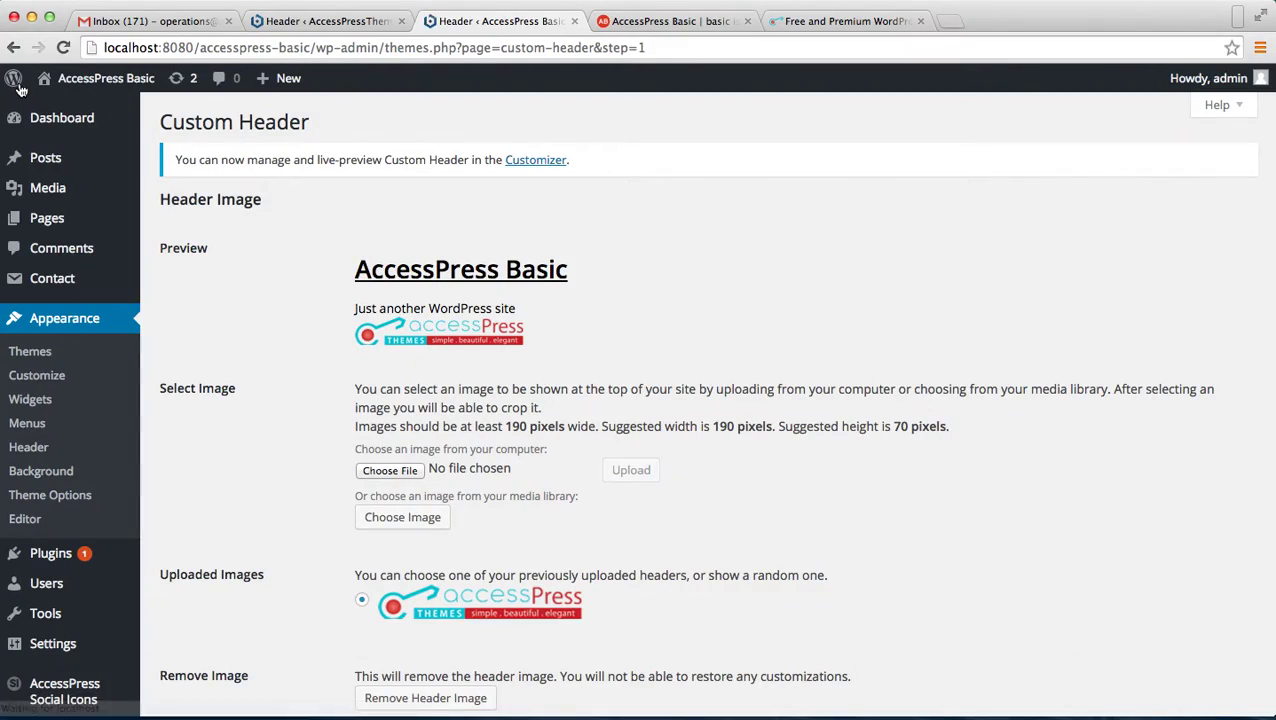
Open the theme options page and review the header logo, Show and header text settings
{"action": "left_click", "coordinate": [52, 497]}
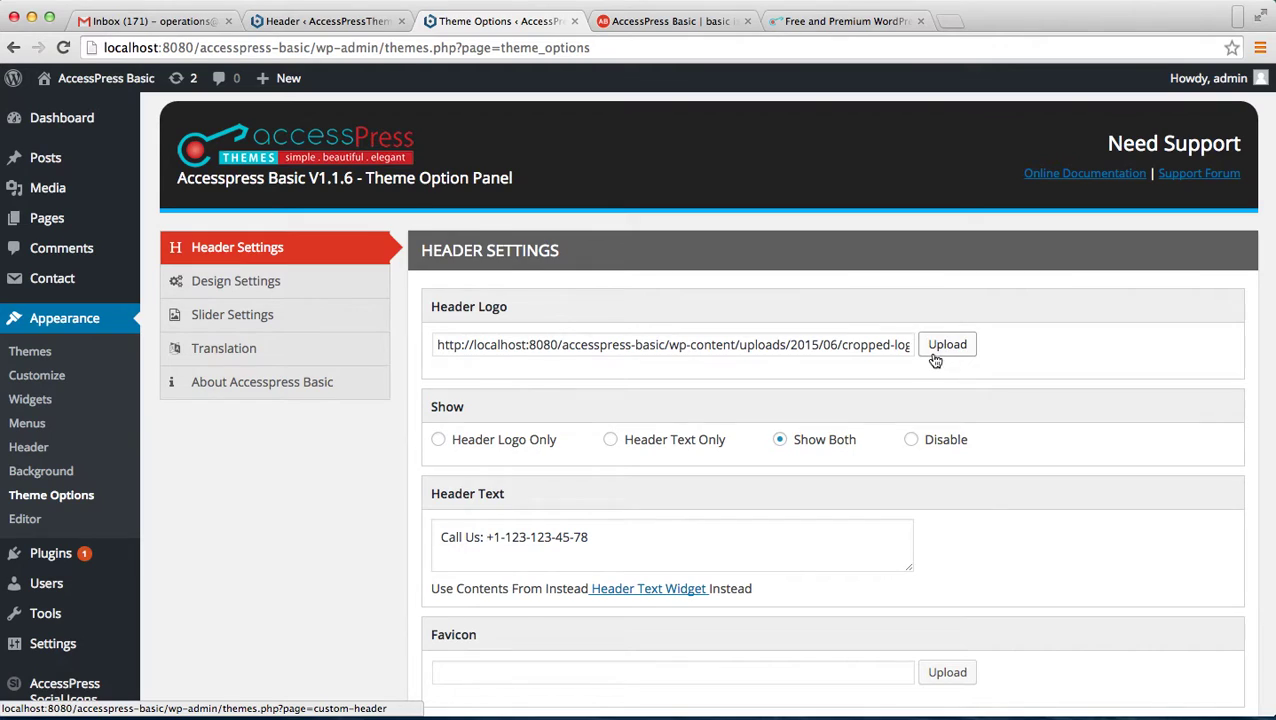
{"action": "scroll", "coordinate": [767, 348], "scroll_direction": "down", "scroll_amount": 3}
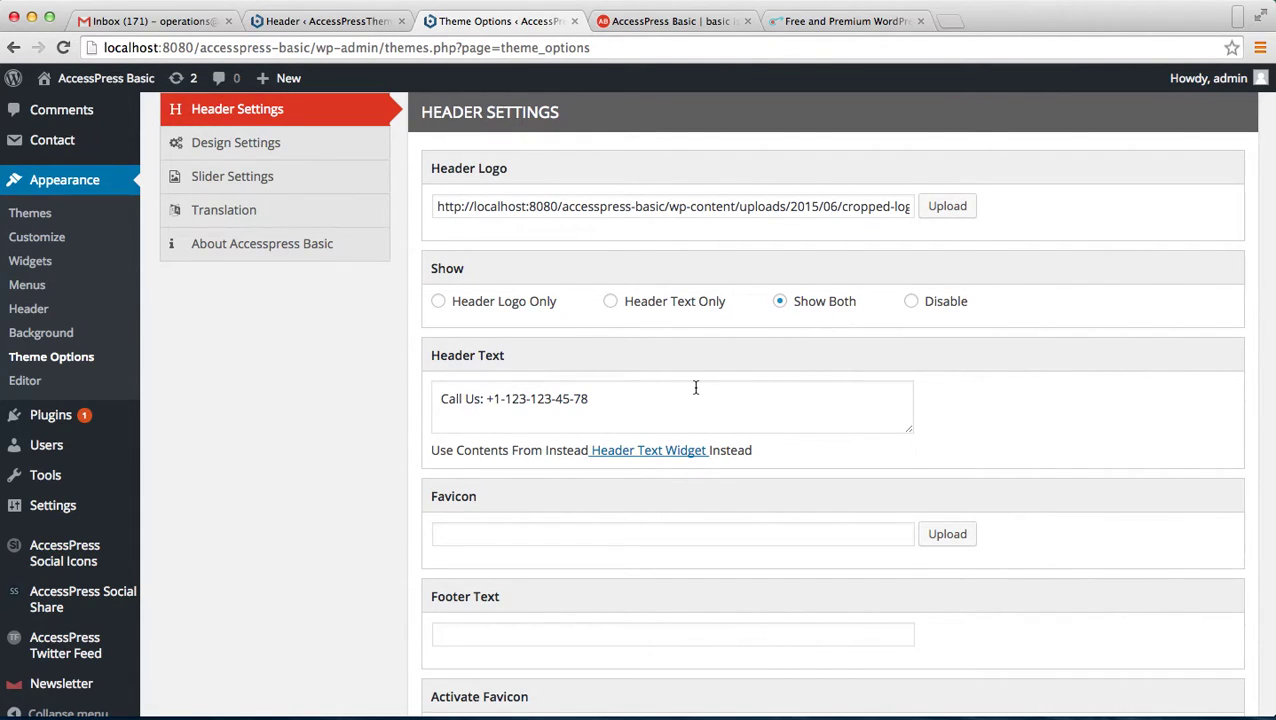
{"action": "scroll", "coordinate": [696, 388], "scroll_direction": "down", "scroll_amount": 2}
{"action": "left_click_drag", "start_coordinate": [599, 322], "coordinate": [422, 322]}
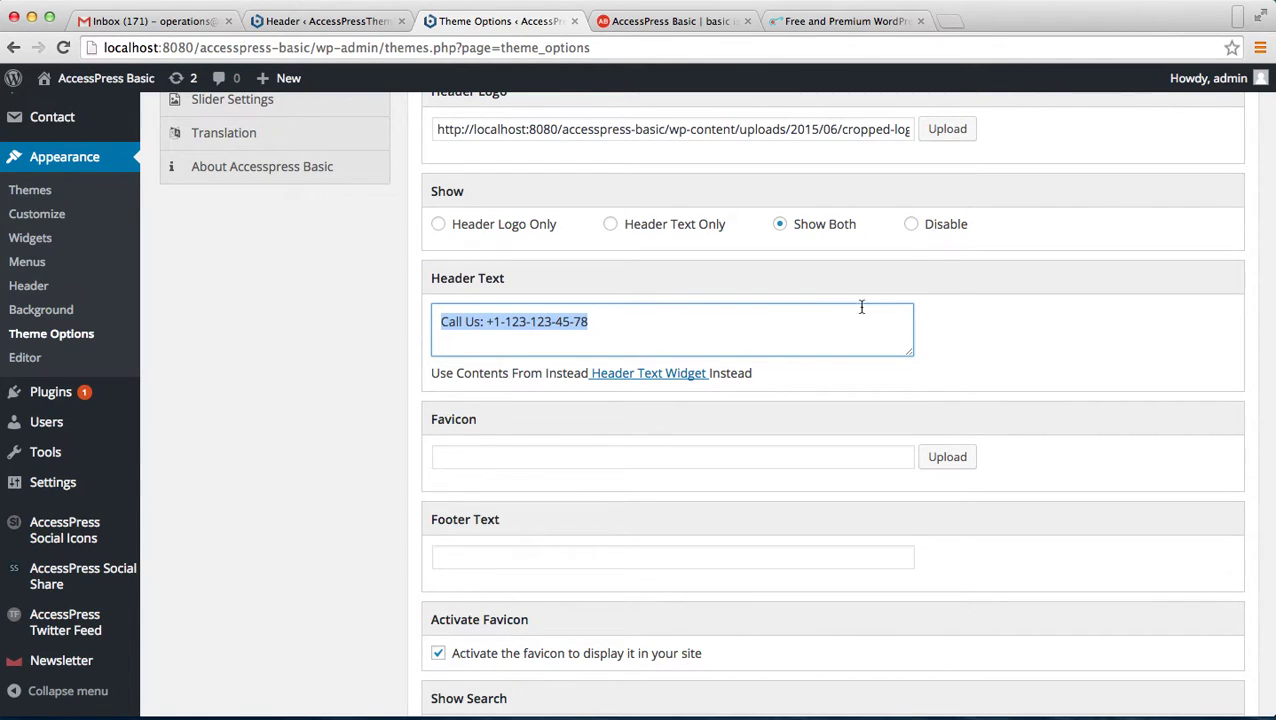
{"action": "left_click", "coordinate": [1011, 308]}
{"action": "scroll", "coordinate": [1011, 308], "scroll_direction": "down", "scroll_amount": 4}
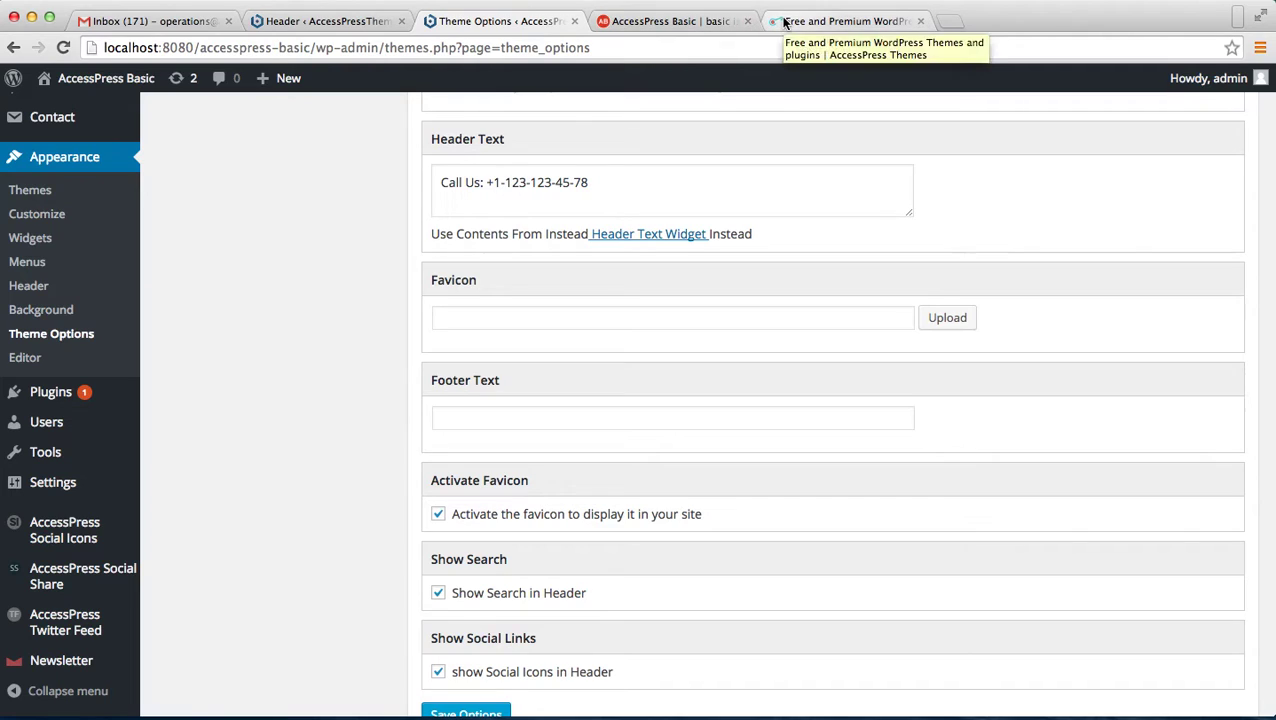
Upload Bible Stories Favicon2.png from the AccessPress Basic folder and select it as the site's favicon
{"action": "left_click", "coordinate": [948, 320]}
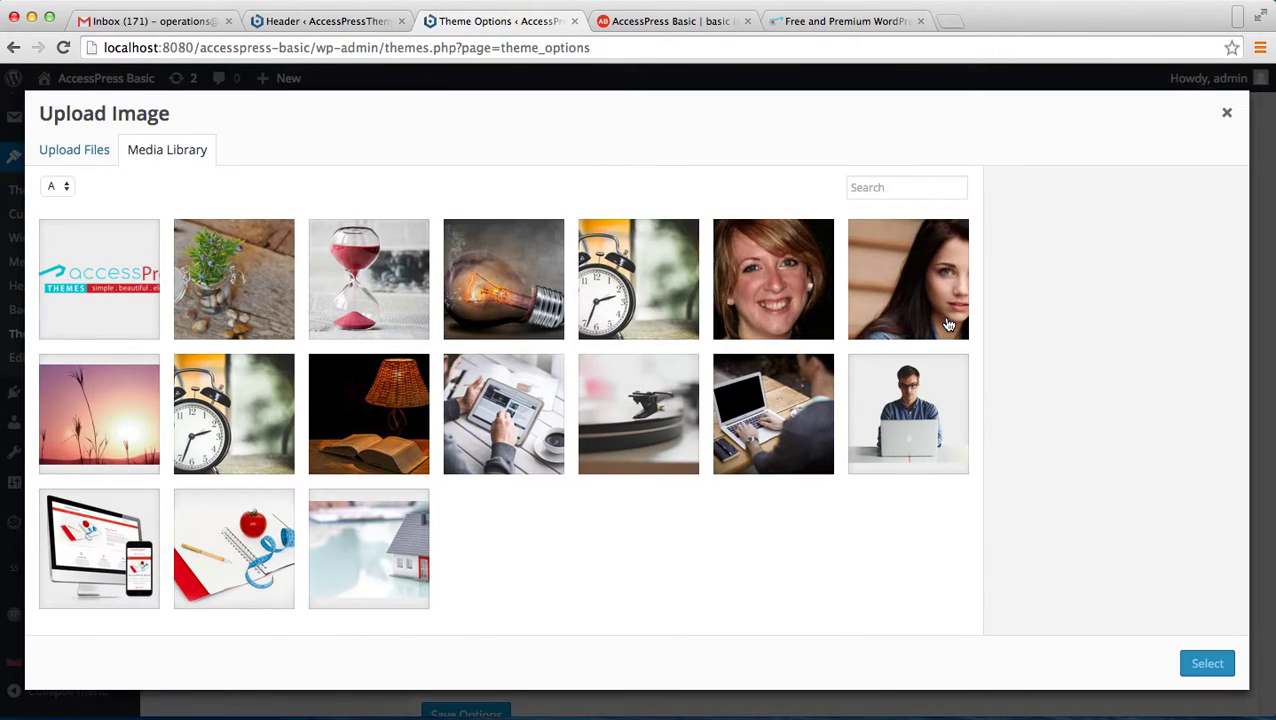
{"action": "left_click", "coordinate": [67, 155]}
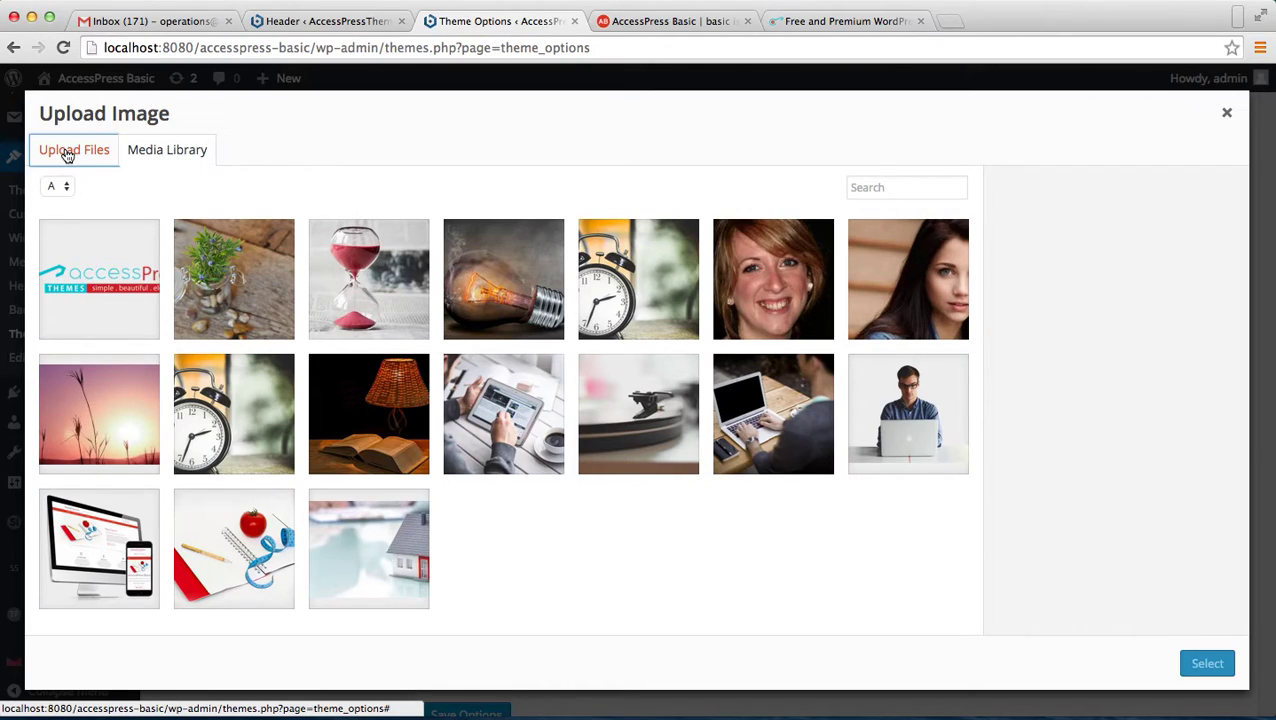
{"action": "left_click", "coordinate": [629, 405]}
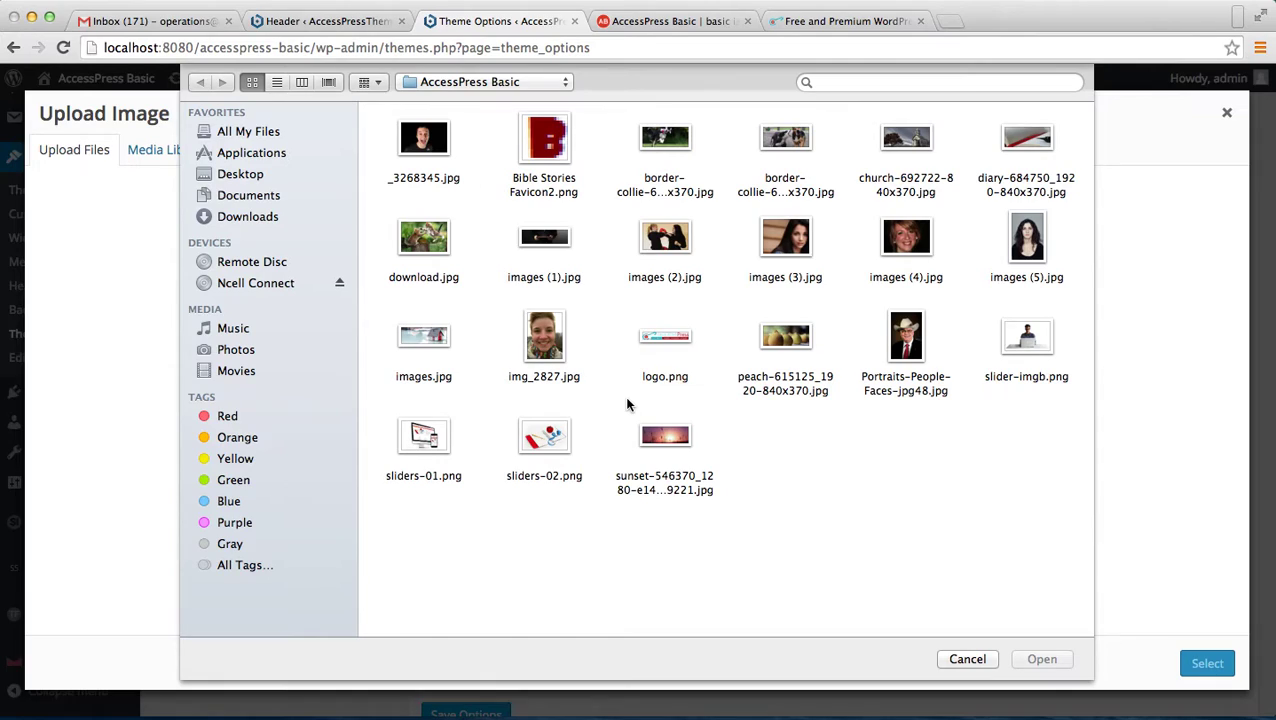
{"action": "left_click", "coordinate": [545, 170]}
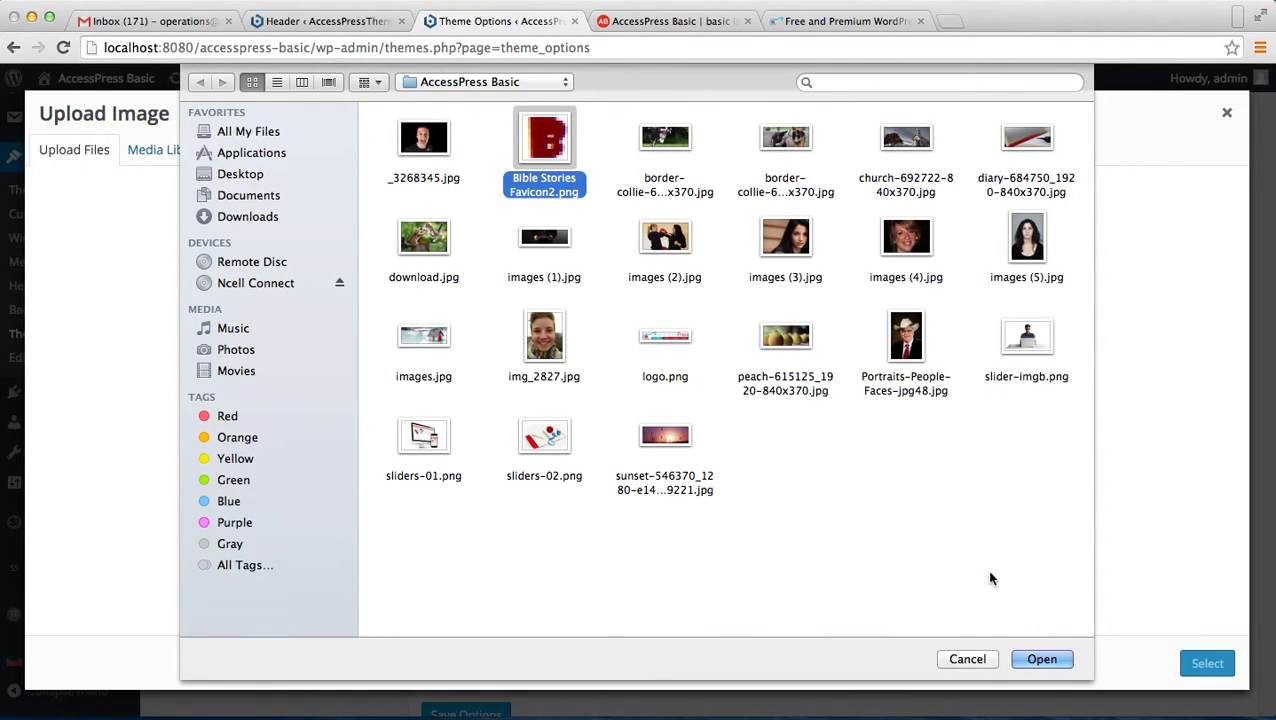
{"action": "left_click", "coordinate": [1041, 659]}
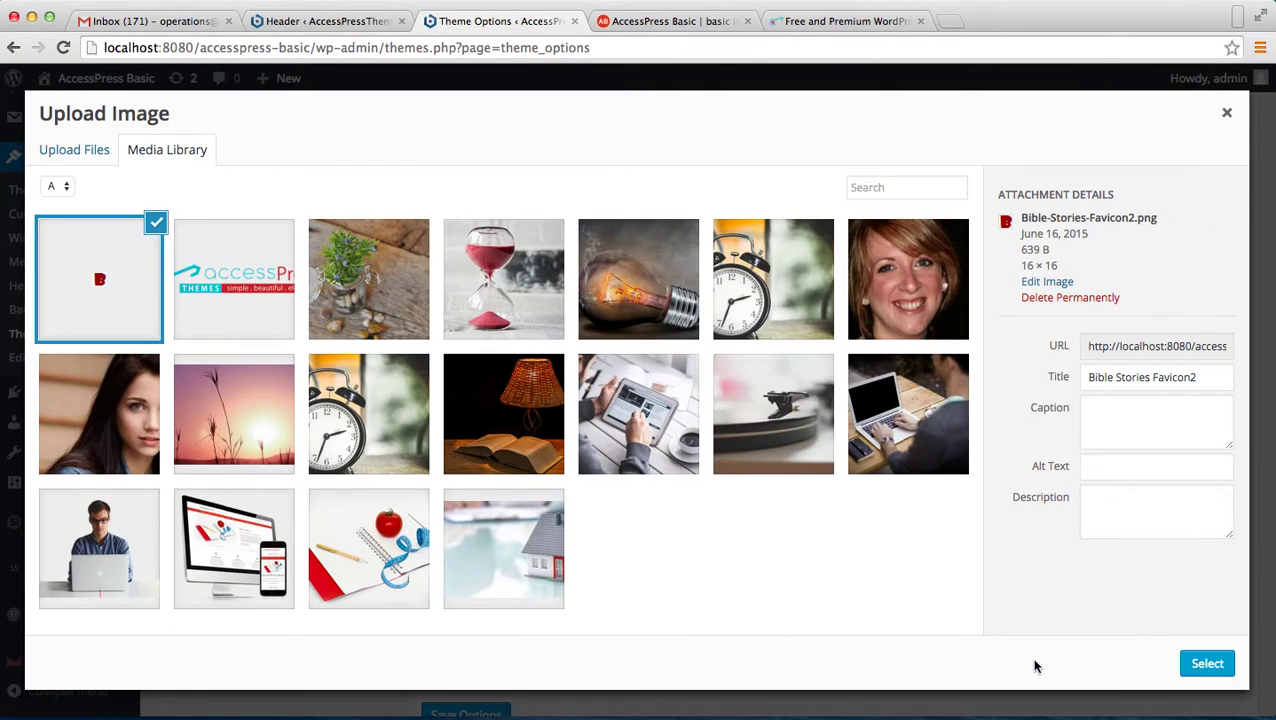
{"action": "left_click", "coordinate": [1195, 665]}
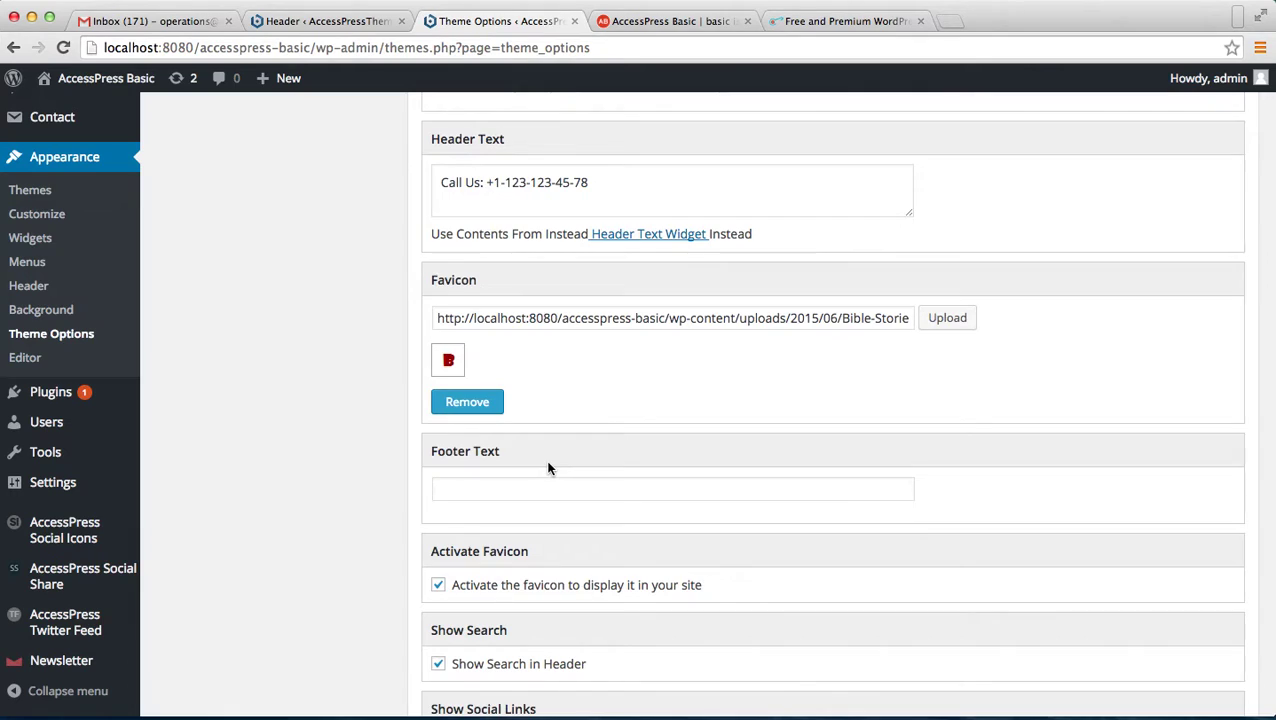
Check the footer text on the AccessPress Basic demo site, and return to the theme options page
{"action": "scroll", "coordinate": [548, 468], "scroll_direction": "down", "scroll_amount": 2}
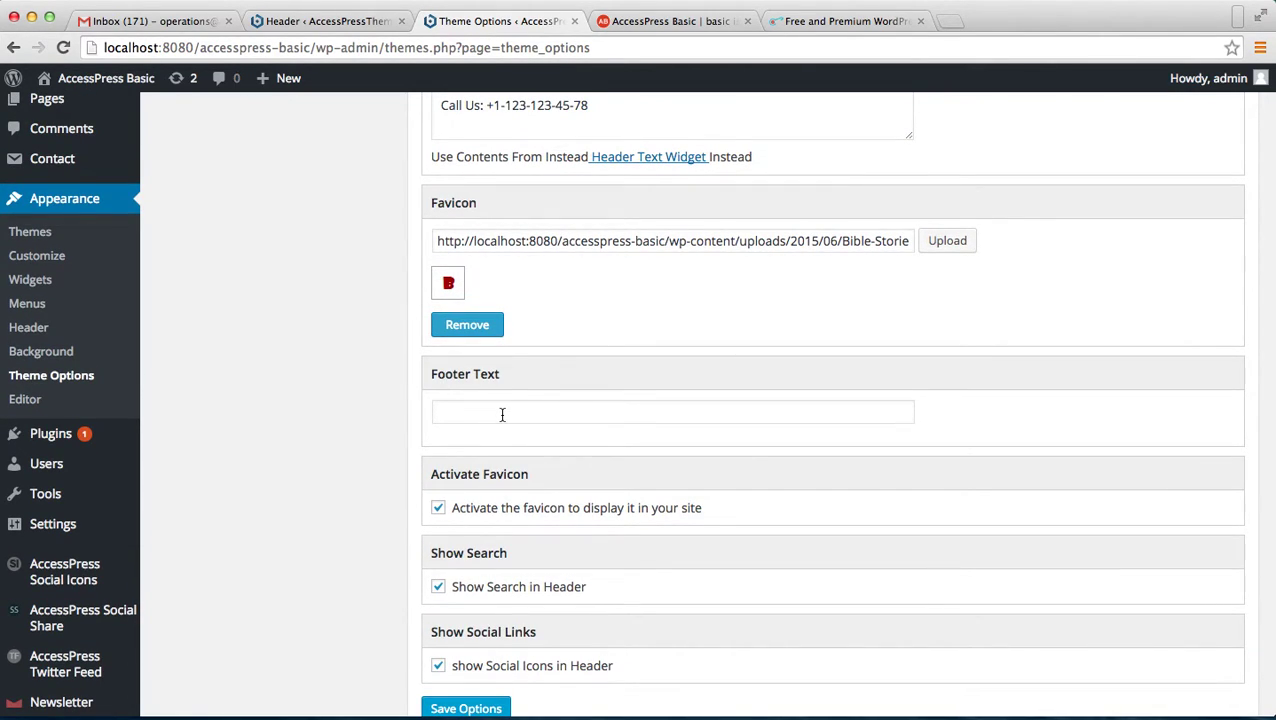
{"action": "left_click", "coordinate": [676, 21]}
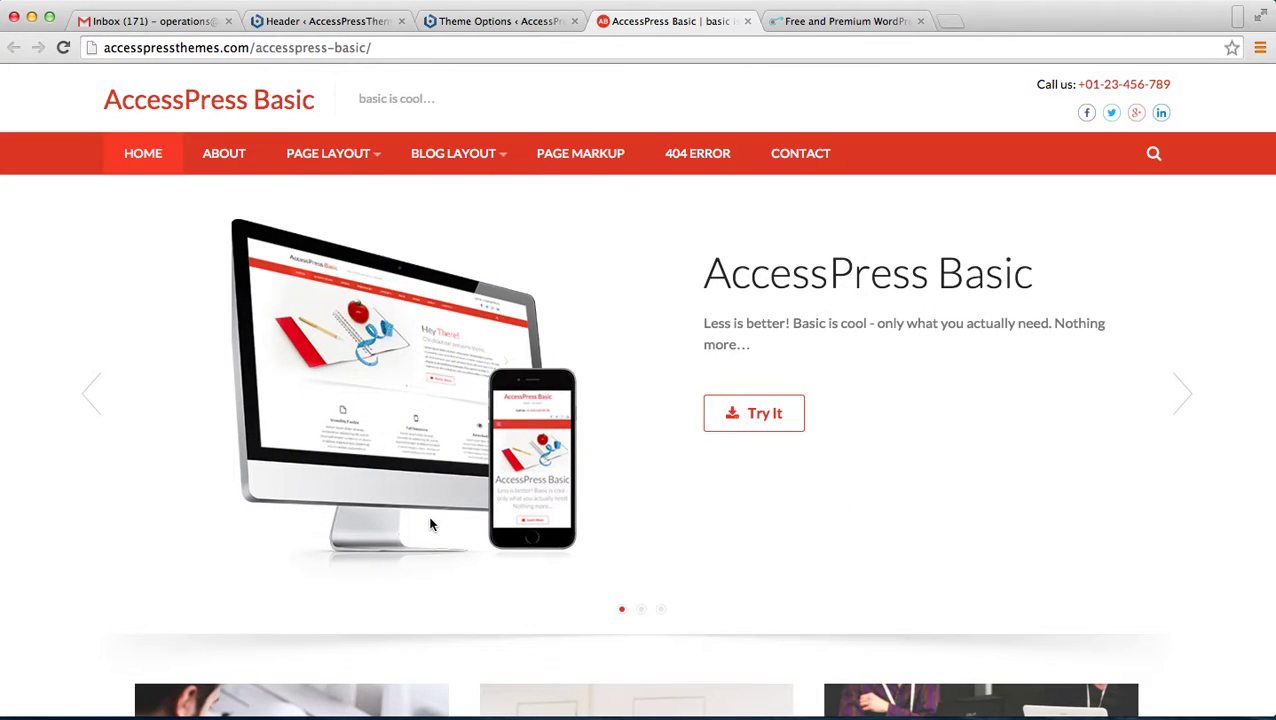
{"action": "scroll", "coordinate": [447, 577], "scroll_direction": "down", "scroll_amount": 15}
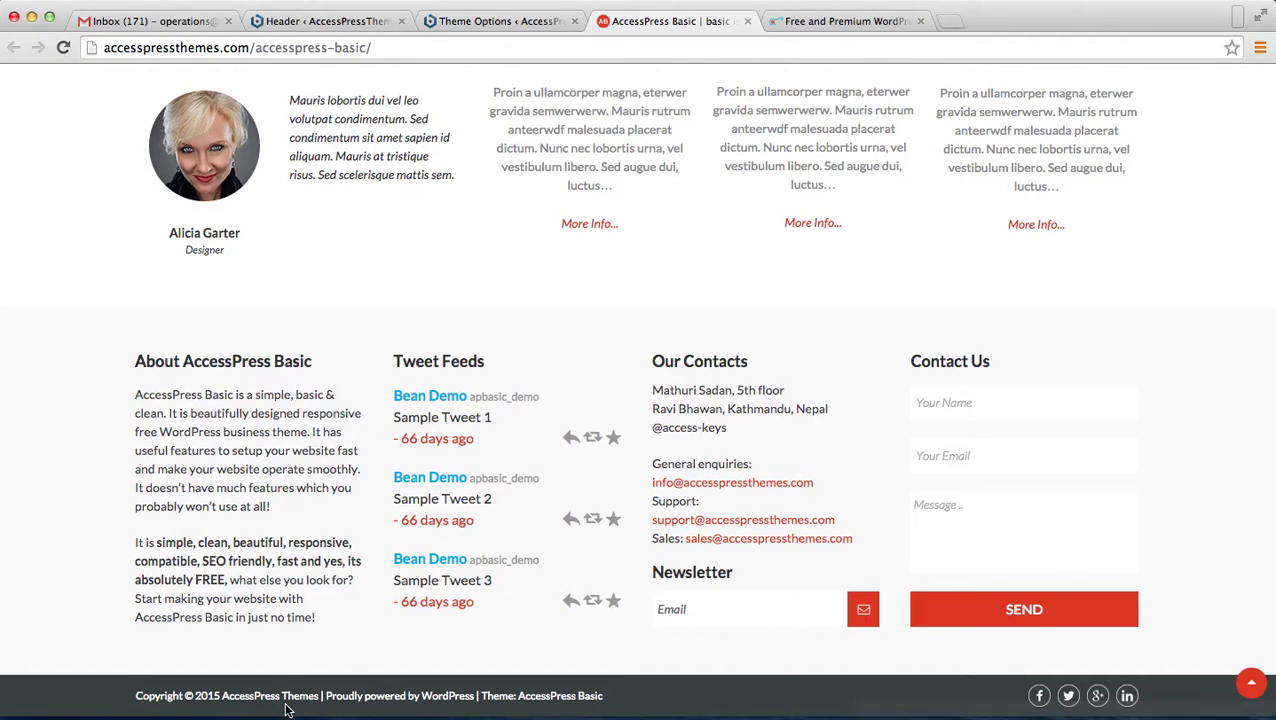
{"action": "left_click", "coordinate": [370, 20]}
{"action": "left_click", "coordinate": [450, 20]}
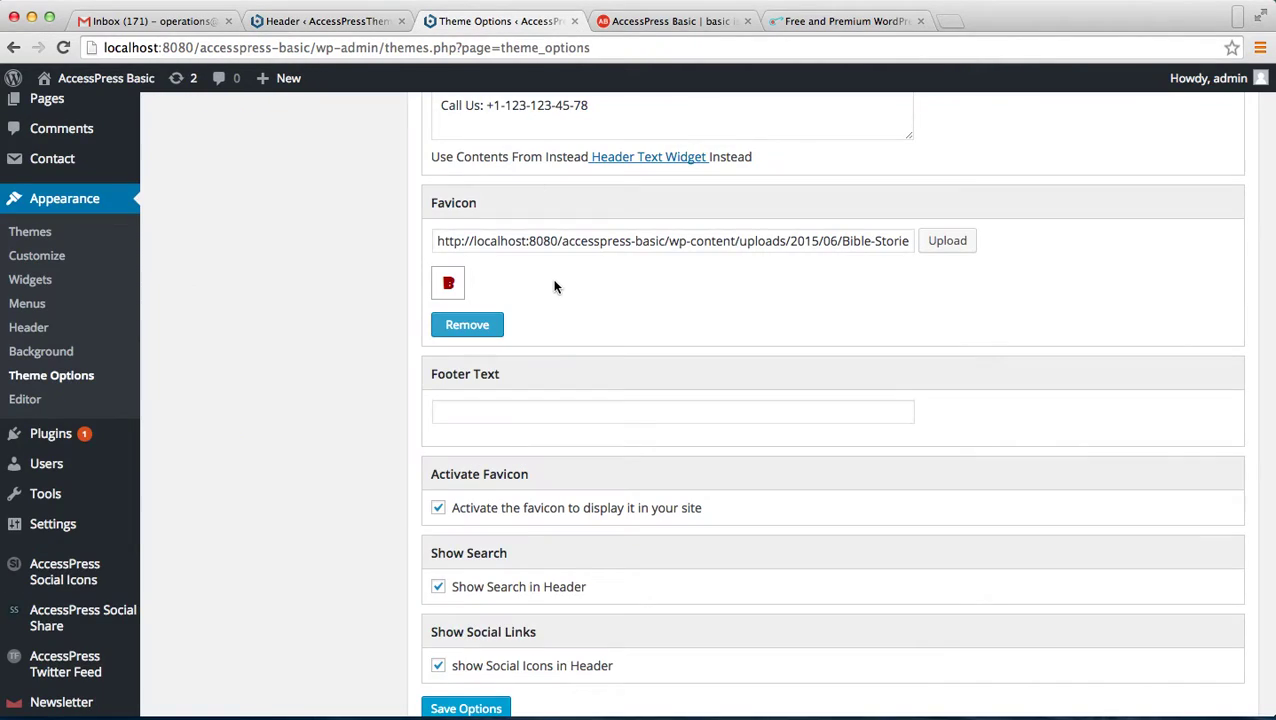
Set the footer text to "Basic" and save the theme options
{"action": "left_click", "coordinate": [545, 412]}
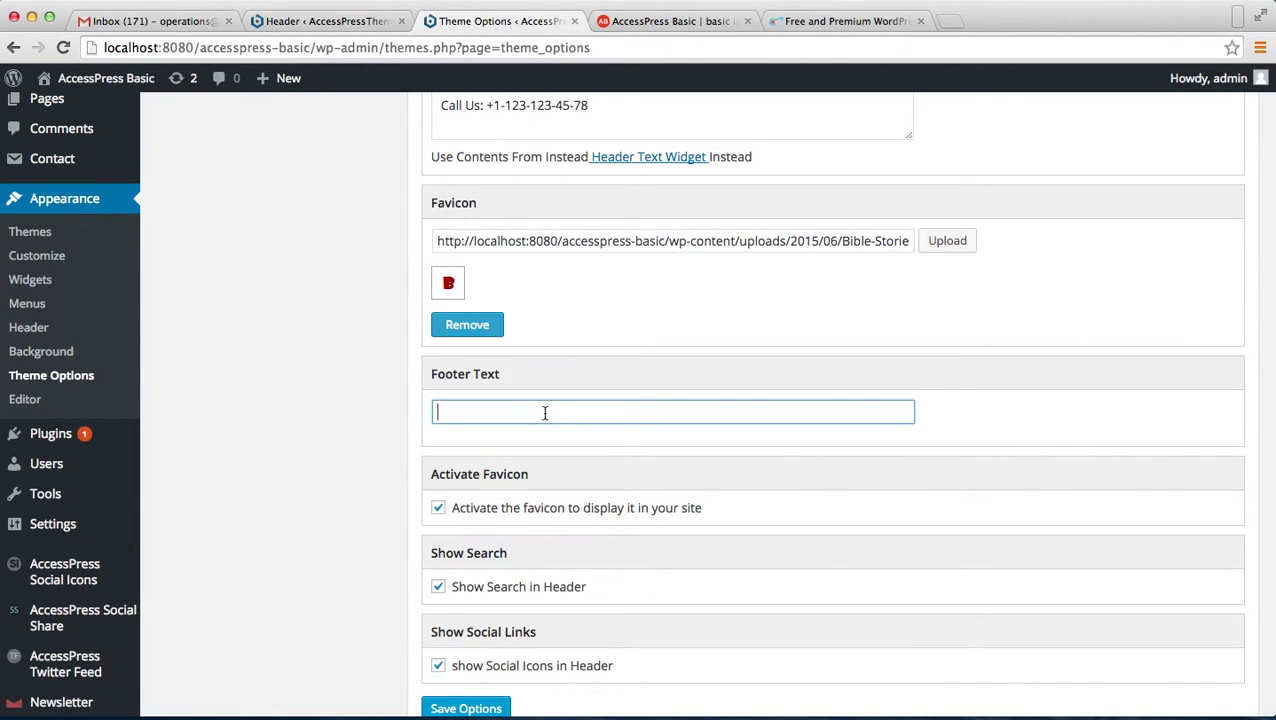
{"action": "type", "text": "Basi"}
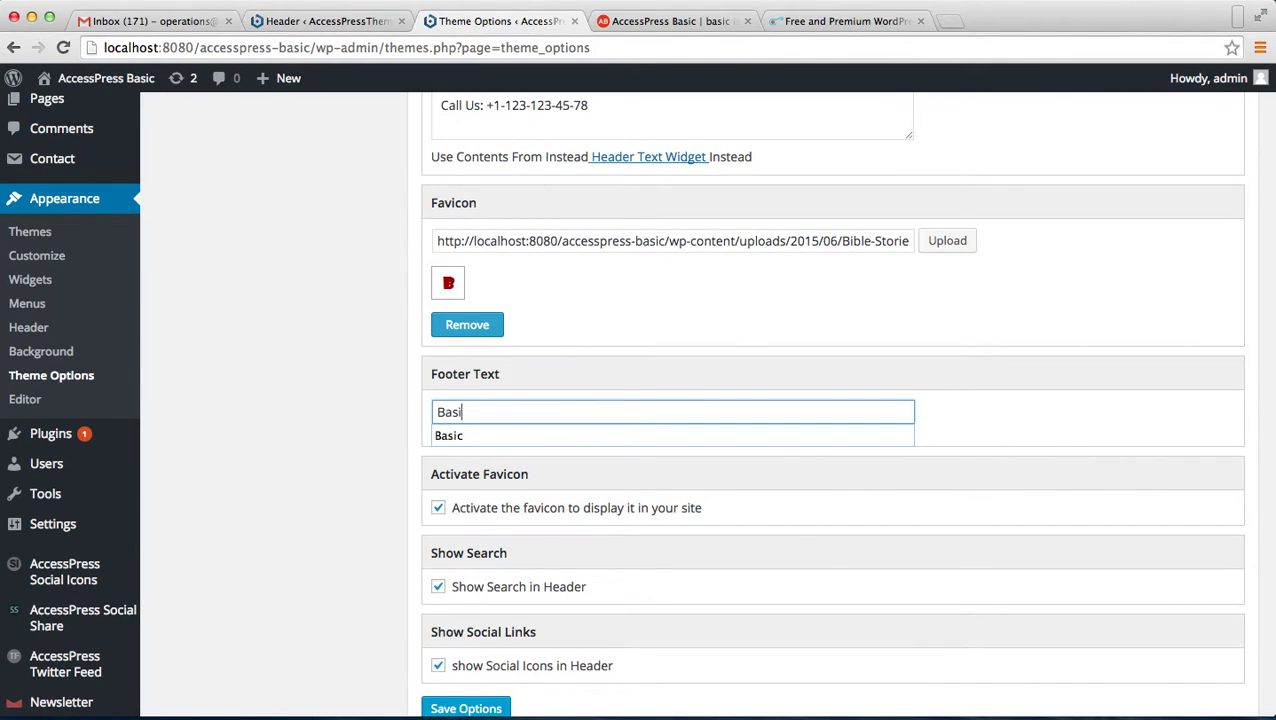
{"action": "left_click", "coordinate": [512, 434]}
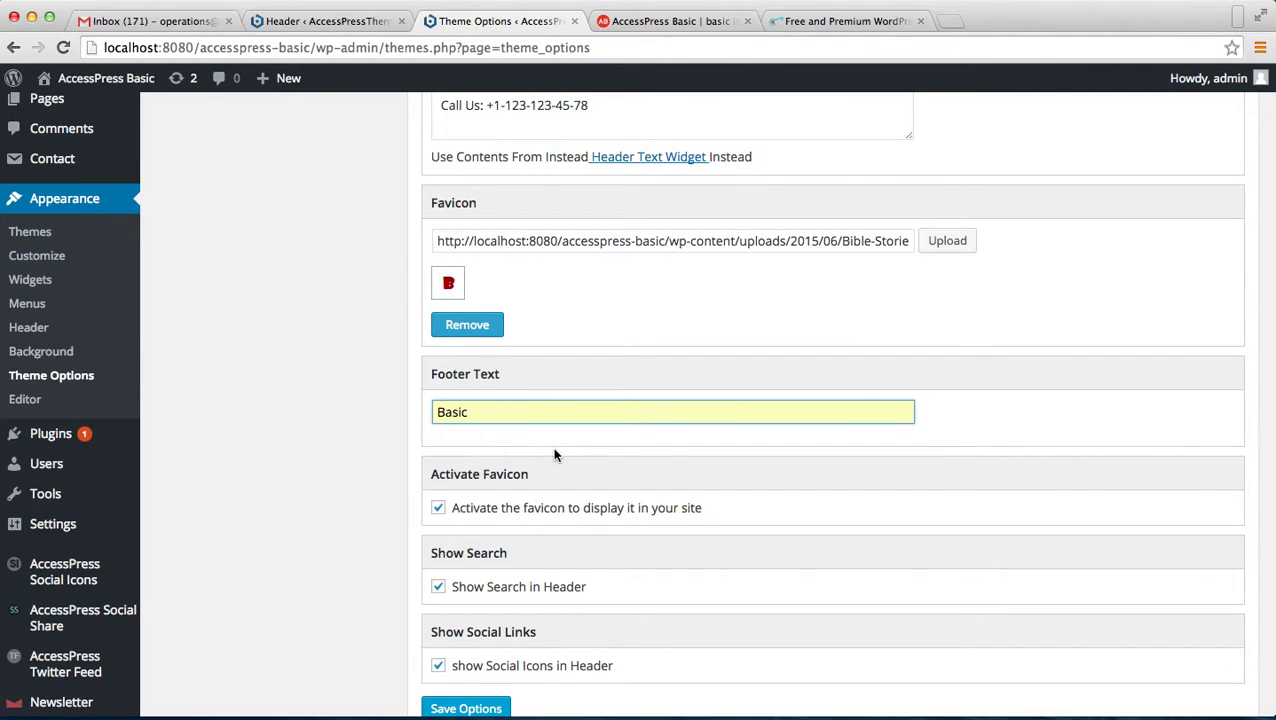
{"action": "scroll", "coordinate": [556, 455], "scroll_direction": "down", "scroll_amount": 2}
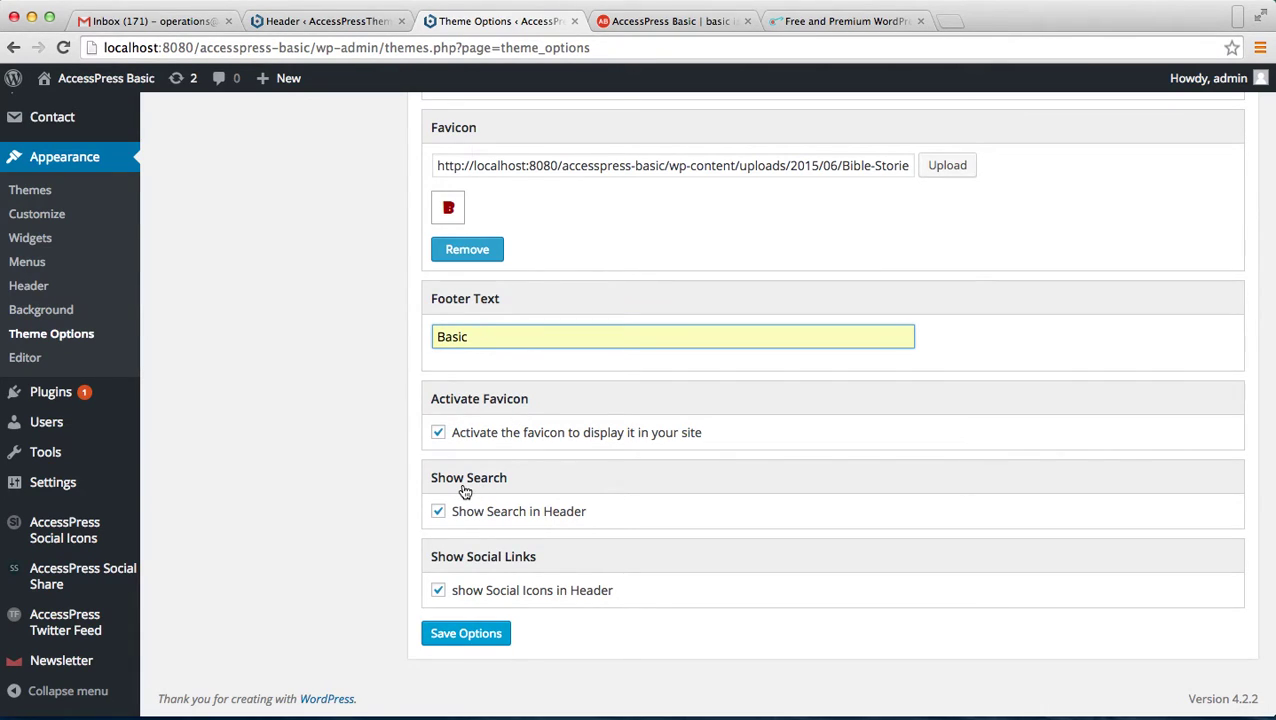
{"action": "left_click", "coordinate": [481, 640]}
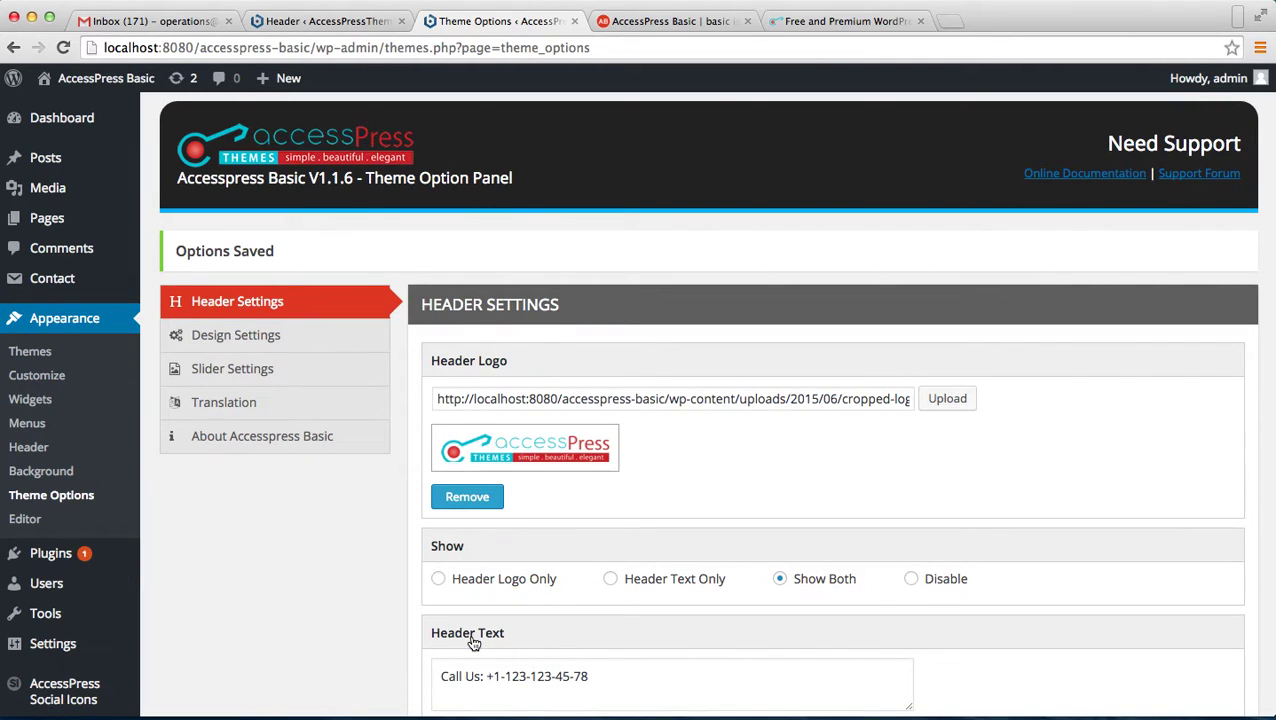
Open the local site in a new browser tab and examine how the saved header settings look
{"action": "mouse_move", "coordinate": [124, 89]}
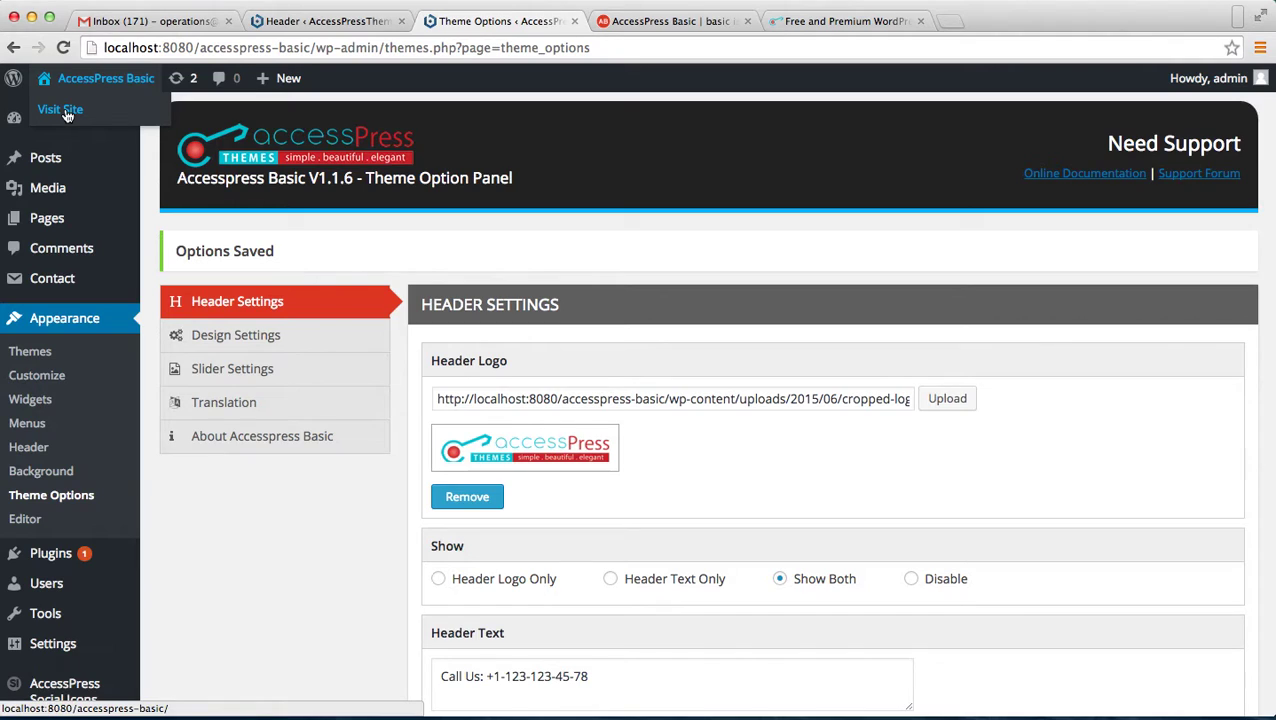
{"action": "right_click", "coordinate": [66, 115]}
{"action": "left_click", "coordinate": [97, 119]}
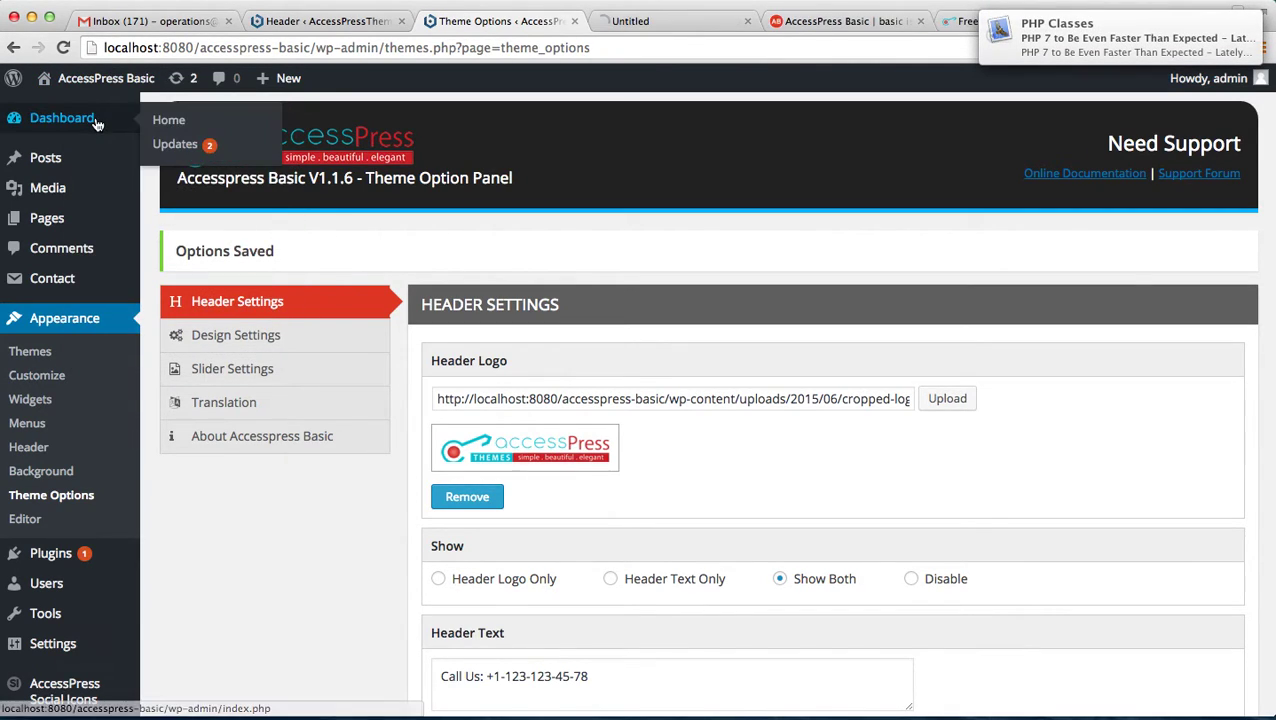
{"action": "left_click", "coordinate": [683, 24]}
{"action": "scroll", "coordinate": [599, 337], "scroll_direction": "down", "scroll_amount": 3}
{"action": "scroll", "coordinate": [598, 335], "scroll_direction": "up", "scroll_amount": 3}
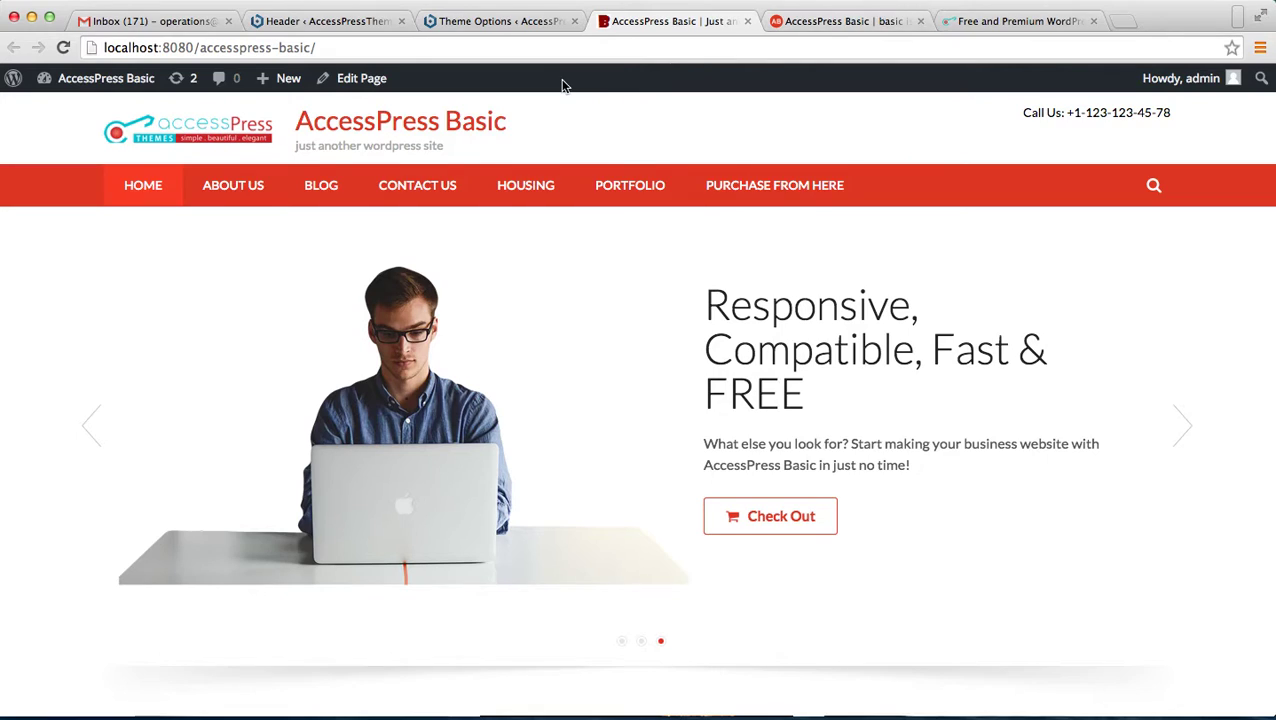
Return to the theme options tab, open the site's menu management page and start a new menu
{"action": "left_click", "coordinate": [458, 26]}
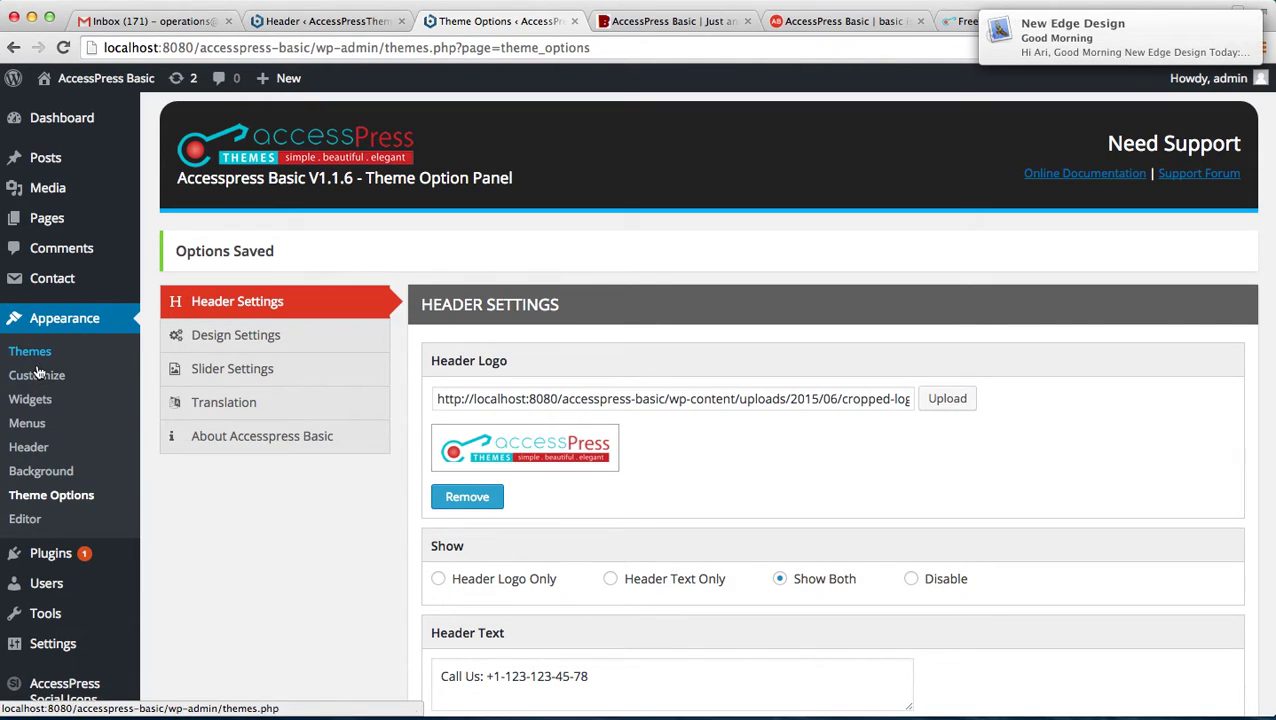
{"action": "left_click", "coordinate": [30, 428]}
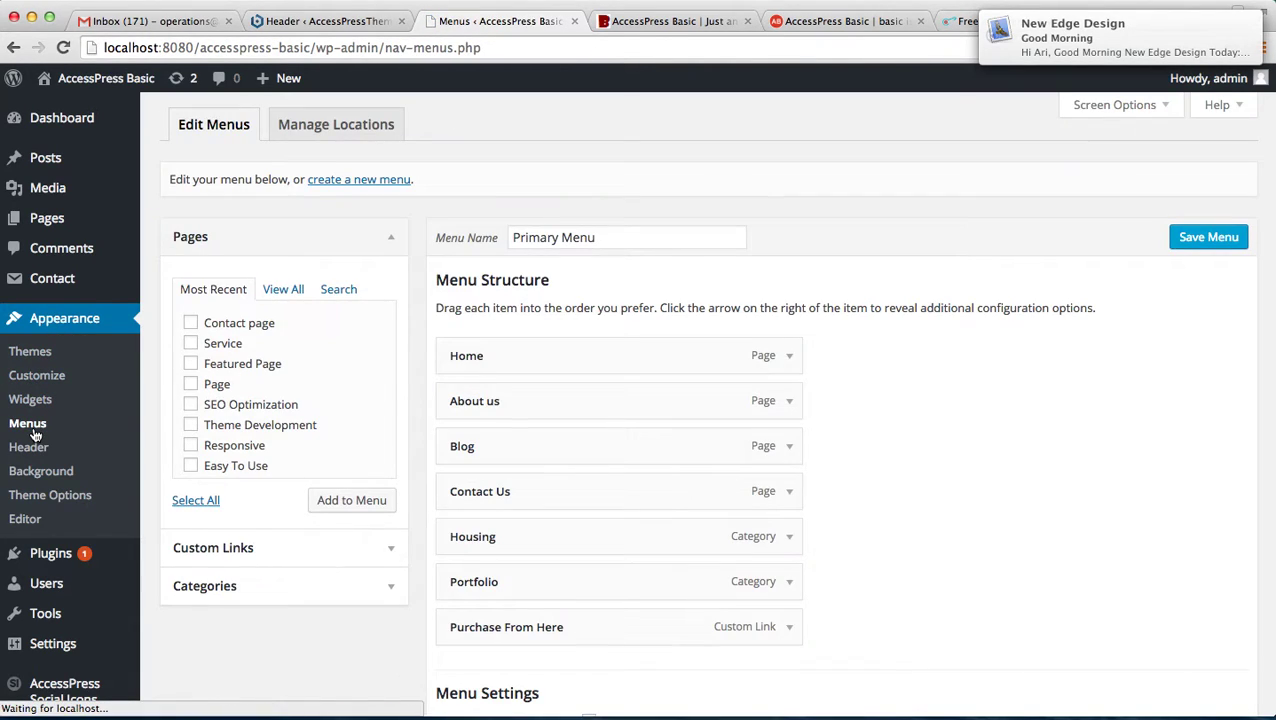
{"action": "scroll", "coordinate": [1038, 444], "scroll_direction": "down", "scroll_amount": 2}
{"action": "scroll", "coordinate": [1038, 444], "scroll_direction": "up", "scroll_amount": 2}
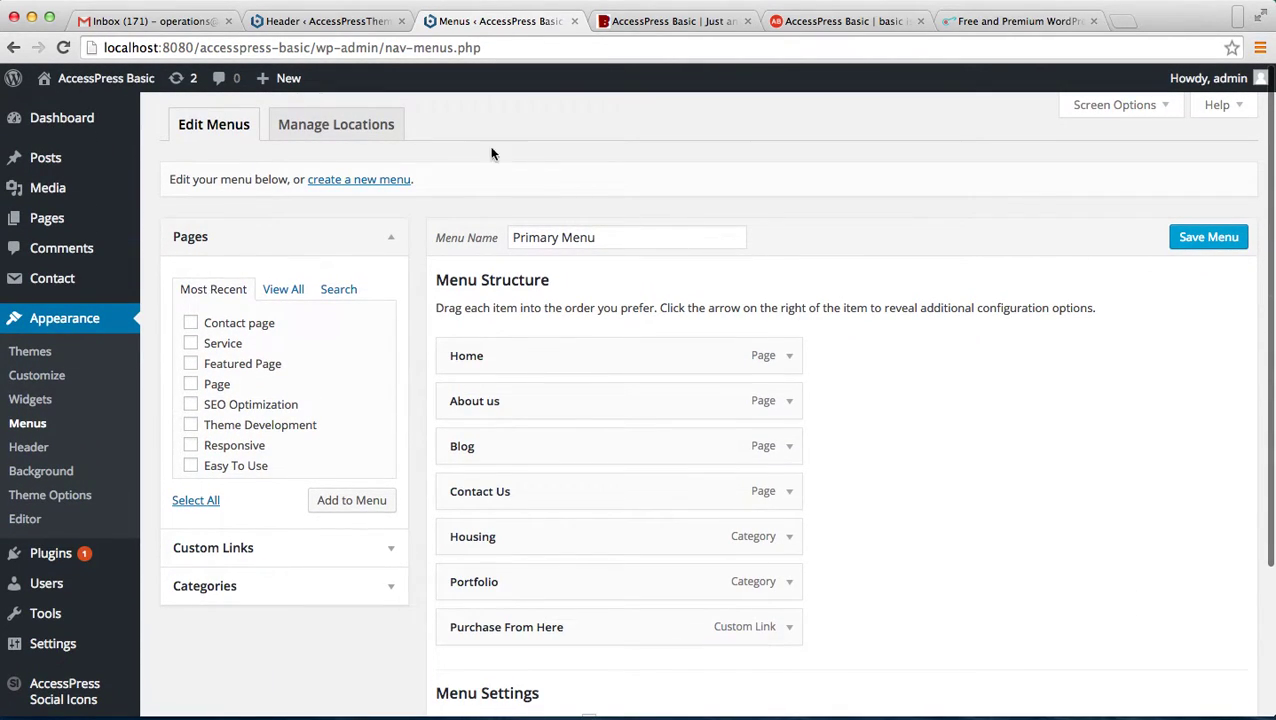
{"action": "left_click", "coordinate": [369, 183]}
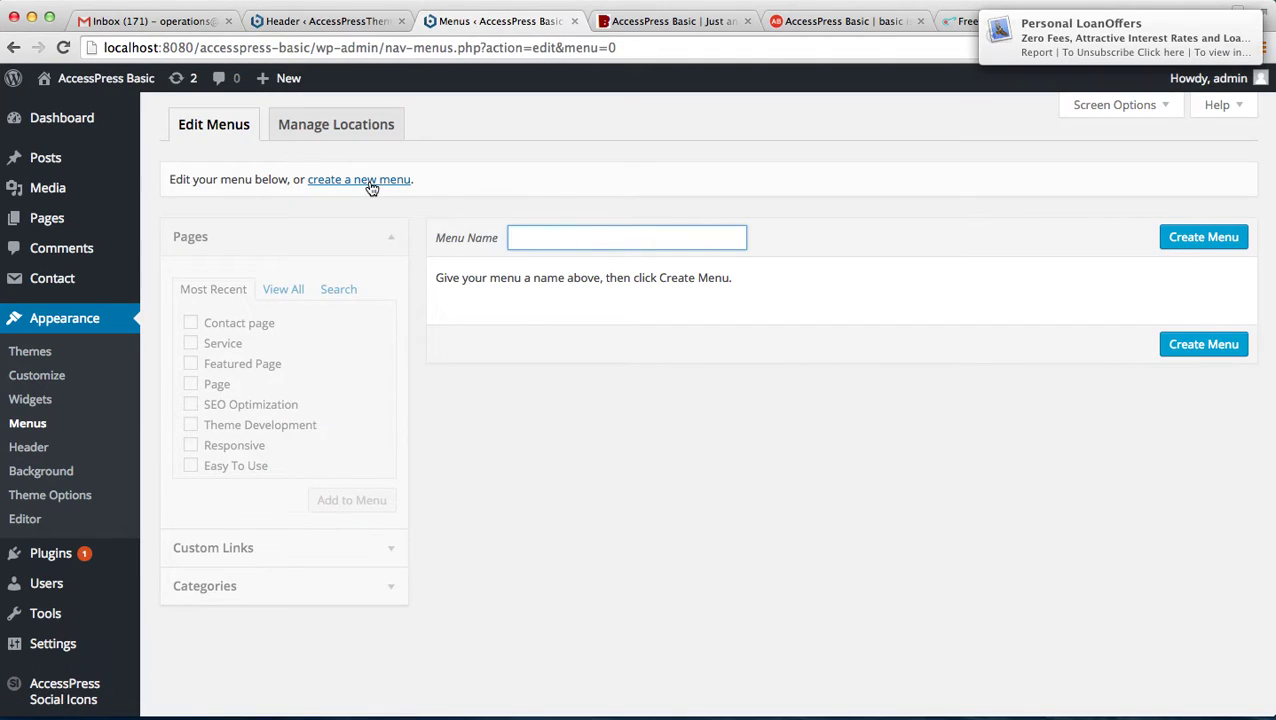
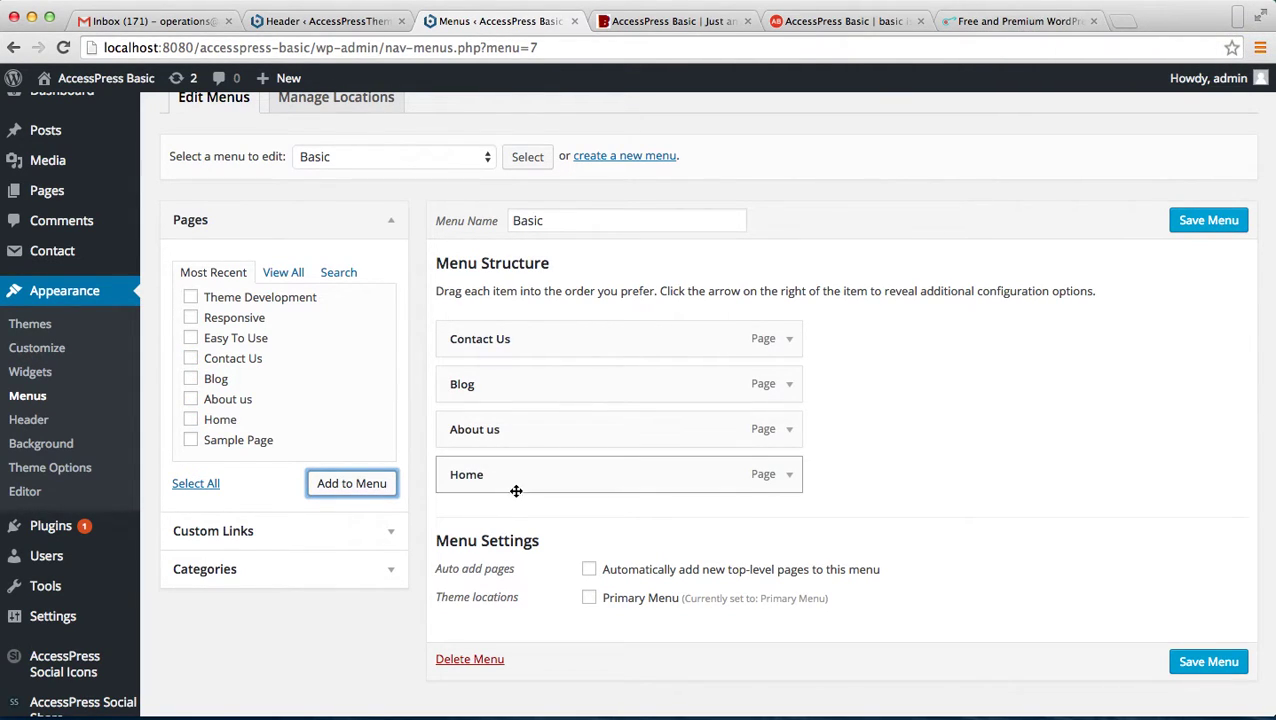
Reorder the Basic menu with Home first and About us second, and add the Housing and Portfolio categories to it
{"action": "left_click_drag", "start_coordinate": [521, 484], "coordinate": [516, 327]}
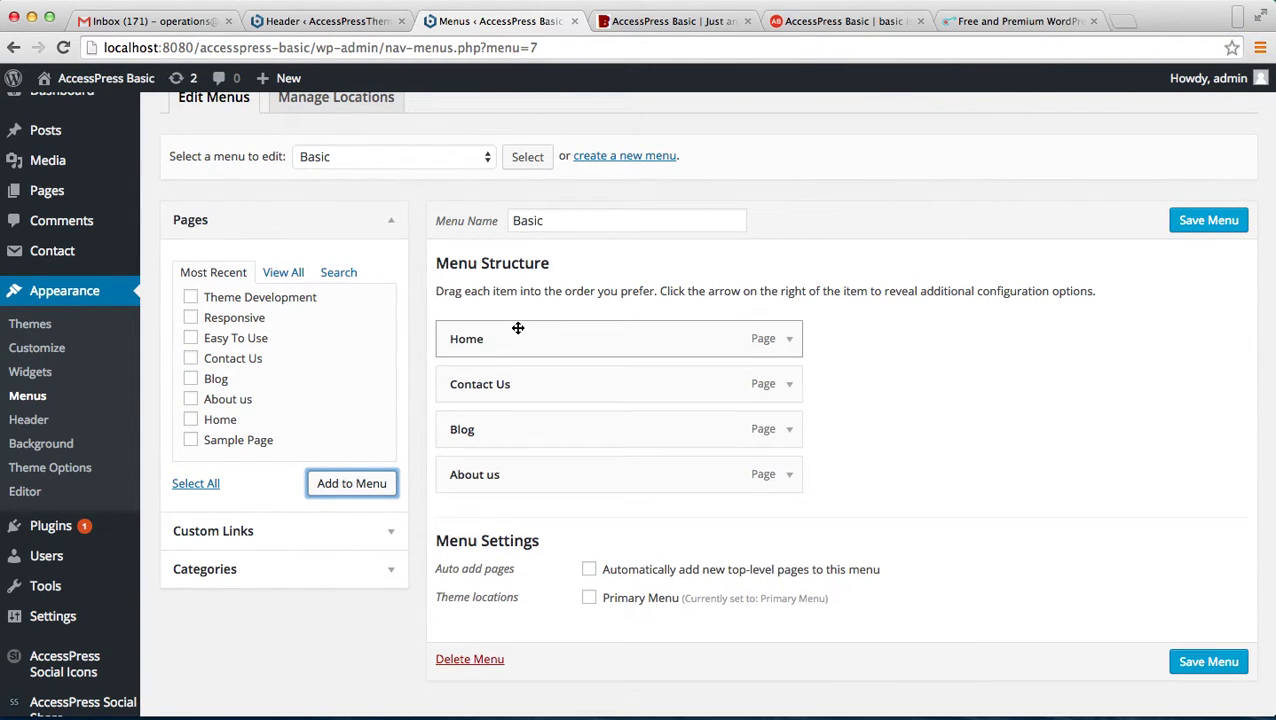
{"action": "left_click_drag", "start_coordinate": [507, 464], "coordinate": [507, 368]}
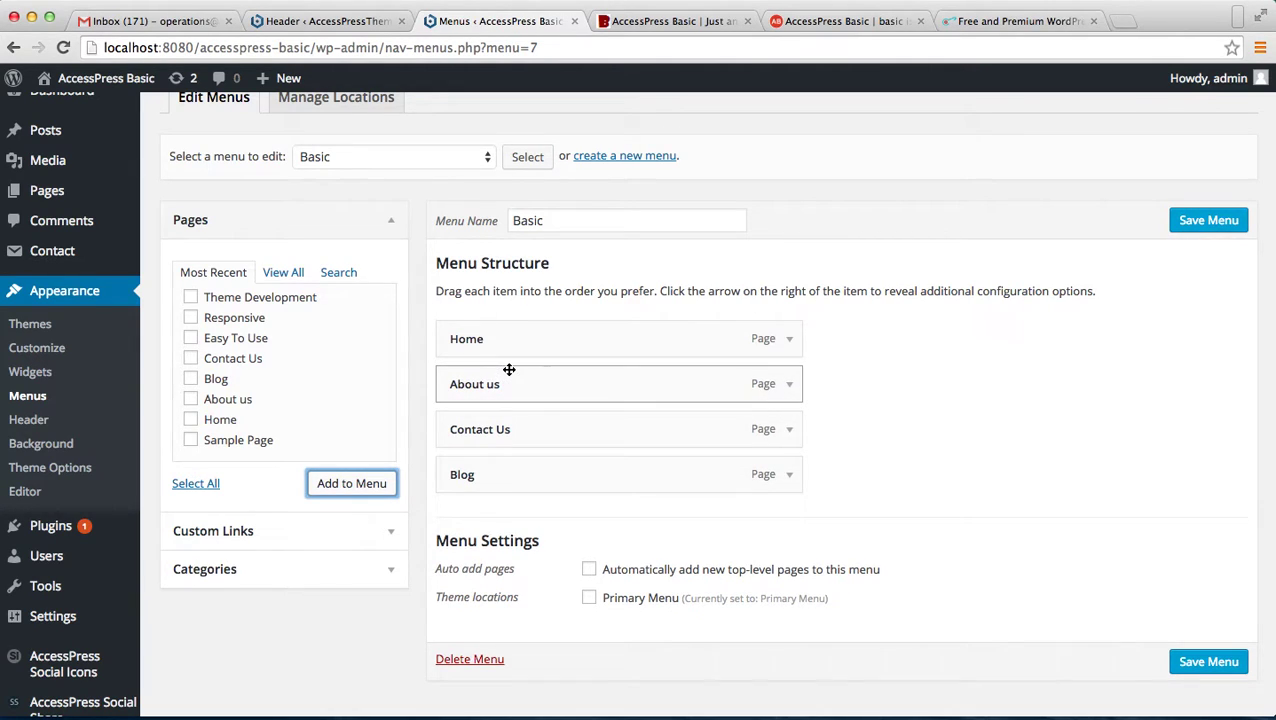
{"action": "left_click", "coordinate": [327, 582]}
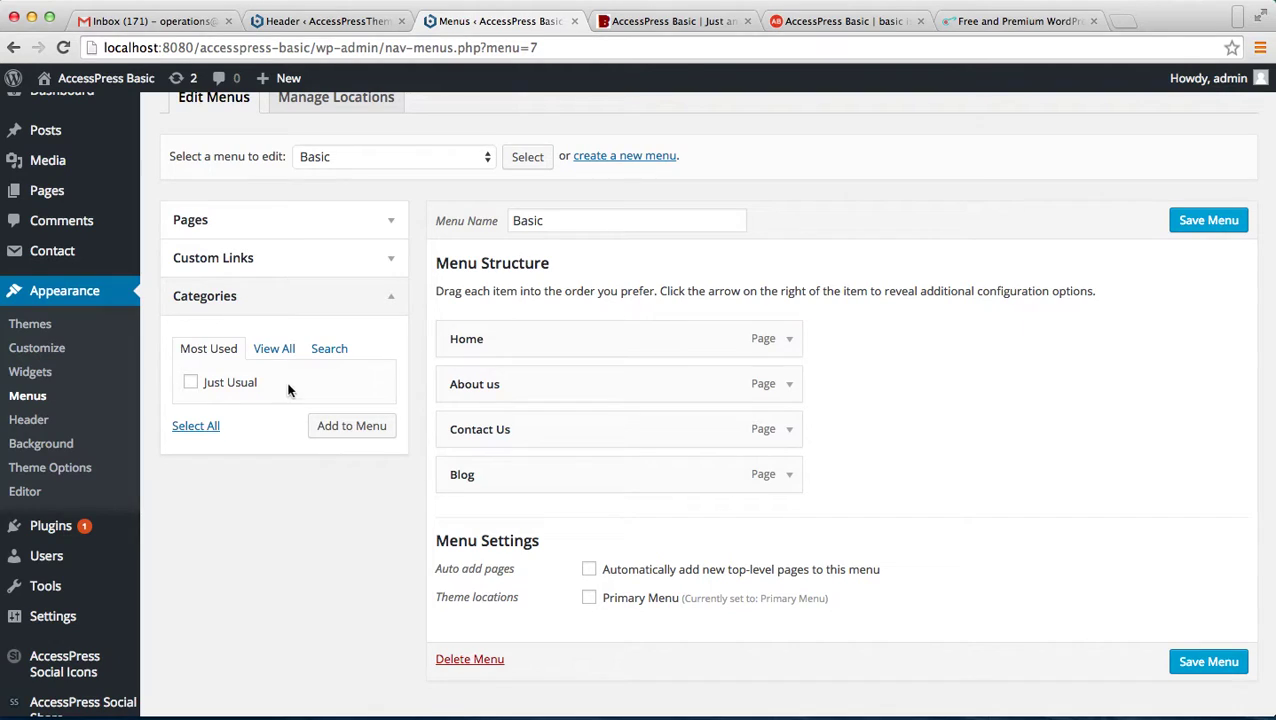
{"action": "left_click", "coordinate": [274, 348]}
{"action": "left_click", "coordinate": [191, 383]}
{"action": "left_click", "coordinate": [190, 403]}
{"action": "left_click", "coordinate": [191, 424]}
{"action": "left_click", "coordinate": [193, 404]}
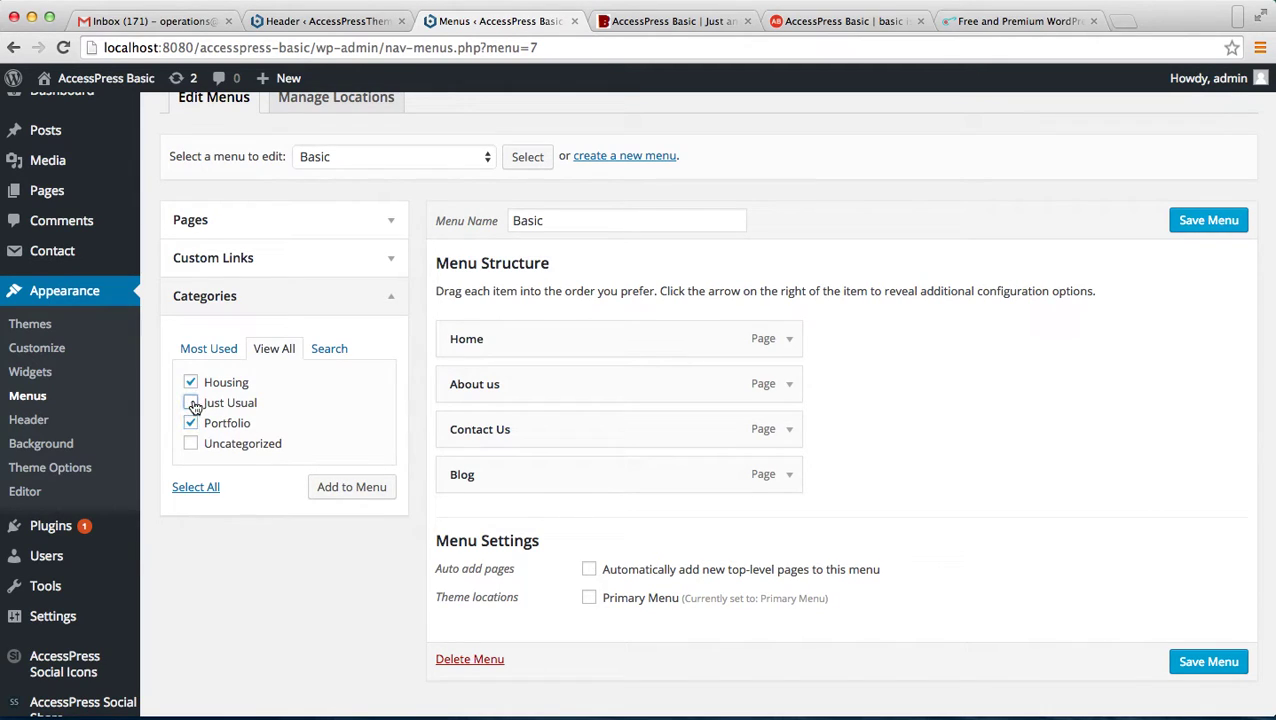
{"action": "left_click", "coordinate": [323, 487]}
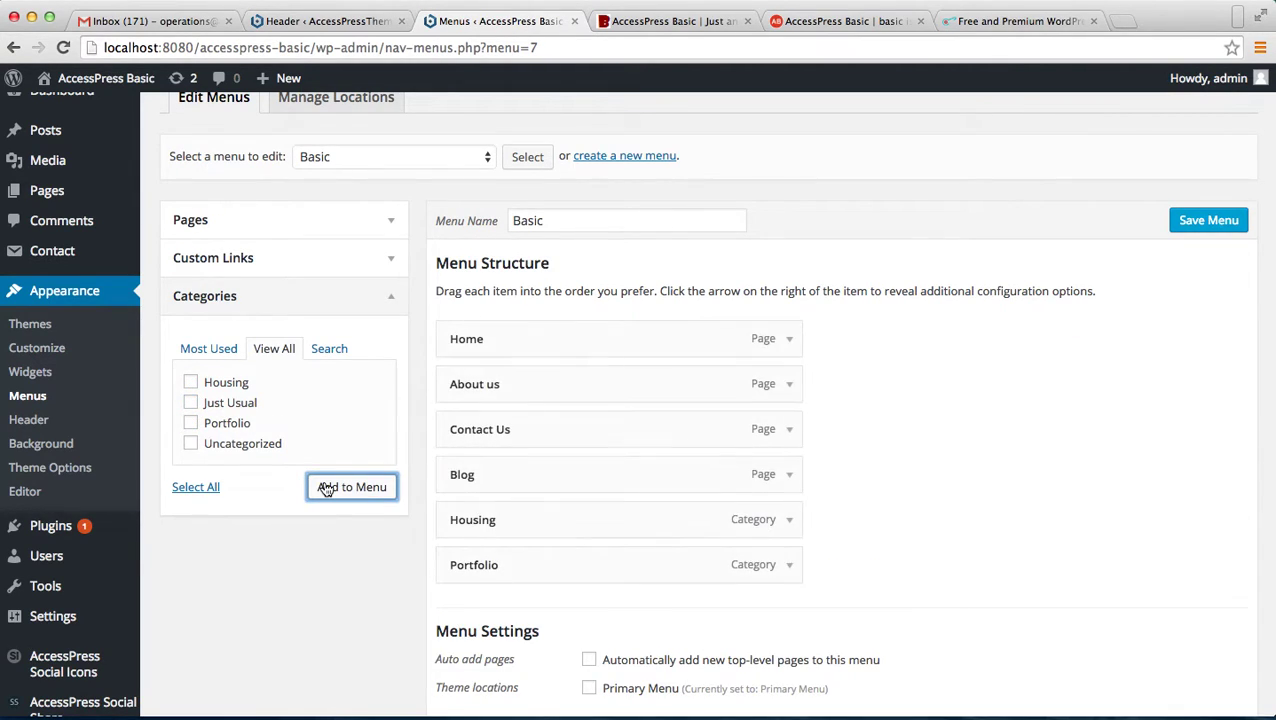
Start a custom link for the Basic menu with the link text "Purchase from Here"
{"action": "left_click", "coordinate": [279, 581]}
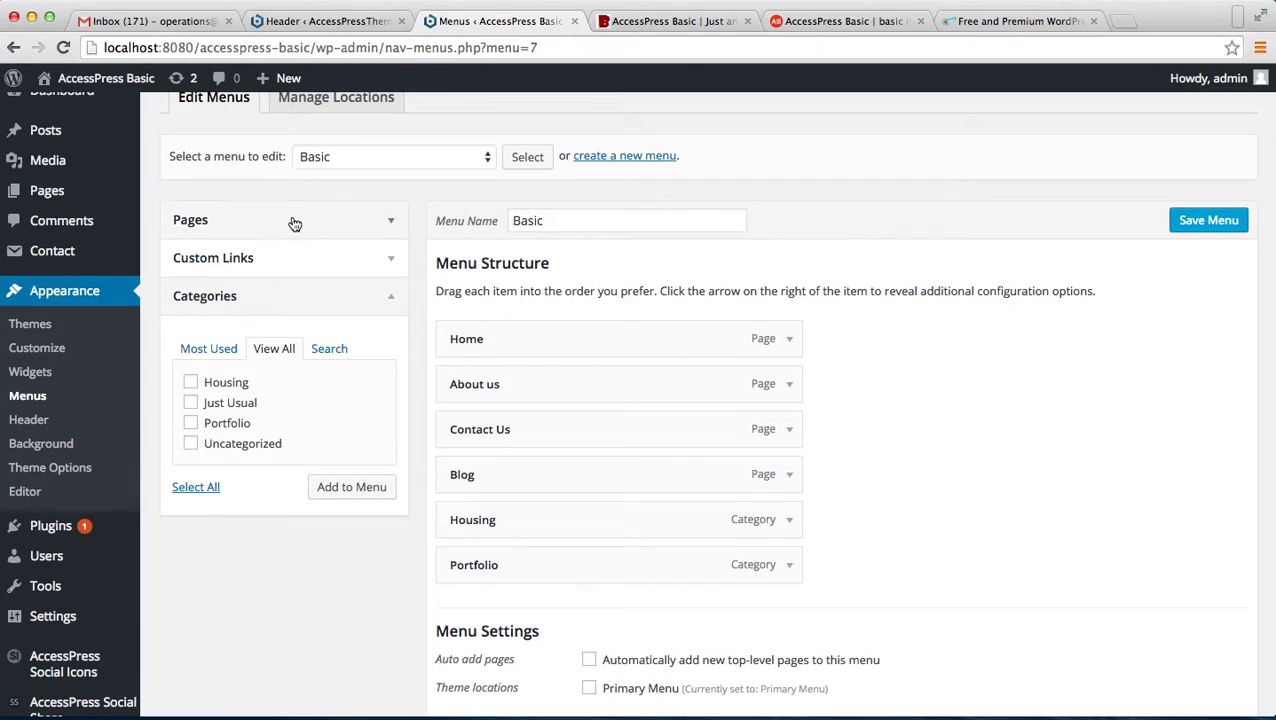
{"action": "left_click", "coordinate": [363, 270]}
{"action": "left_click", "coordinate": [308, 351]}
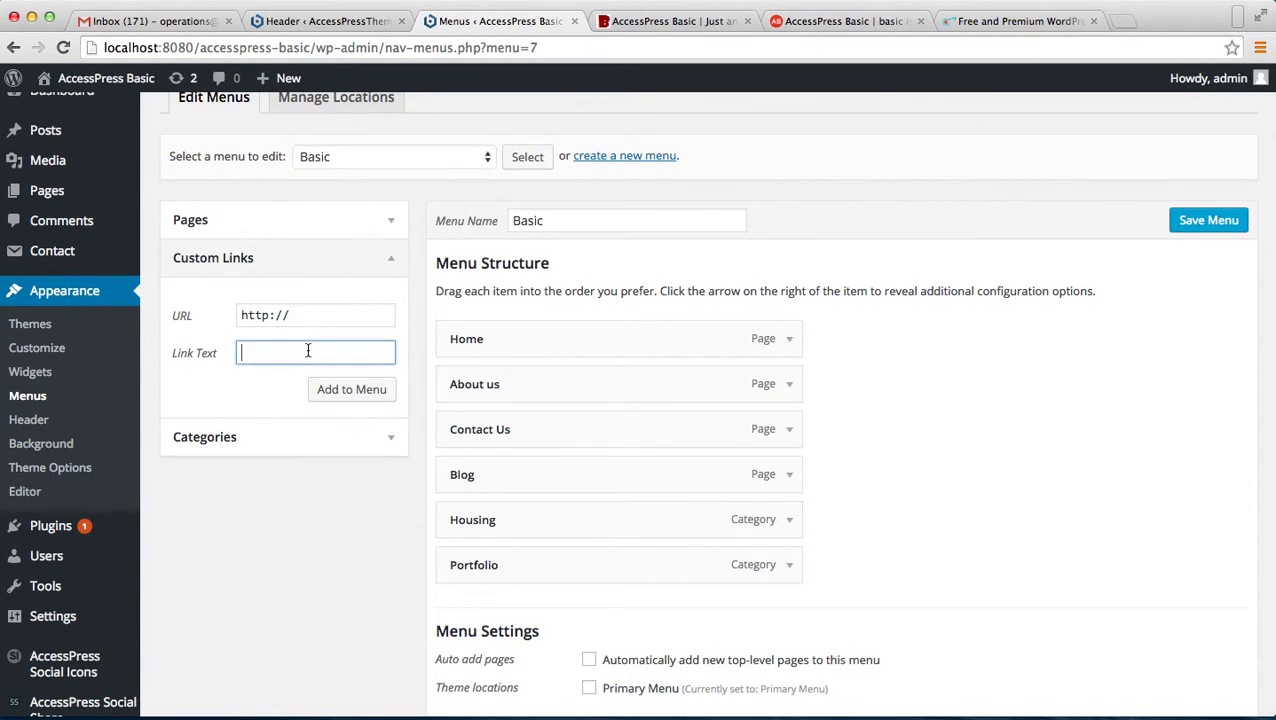
{"action": "type", "text": "Purchase"}
{"action": "key", "text": "Left"}
{"action": "key", "text": "Left"}
{"action": "key", "text": "Left"}
{"action": "key", "text": "Left"}
{"action": "key", "text": "Left"}
{"action": "key", "text": "Left"}
{"action": "type", "text": "u"}
Copy the accesspressthemes.com address from its open browser tab into the custom link's URL and add the link to the Basic menu
{"action": "left_click", "coordinate": [304, 313]}
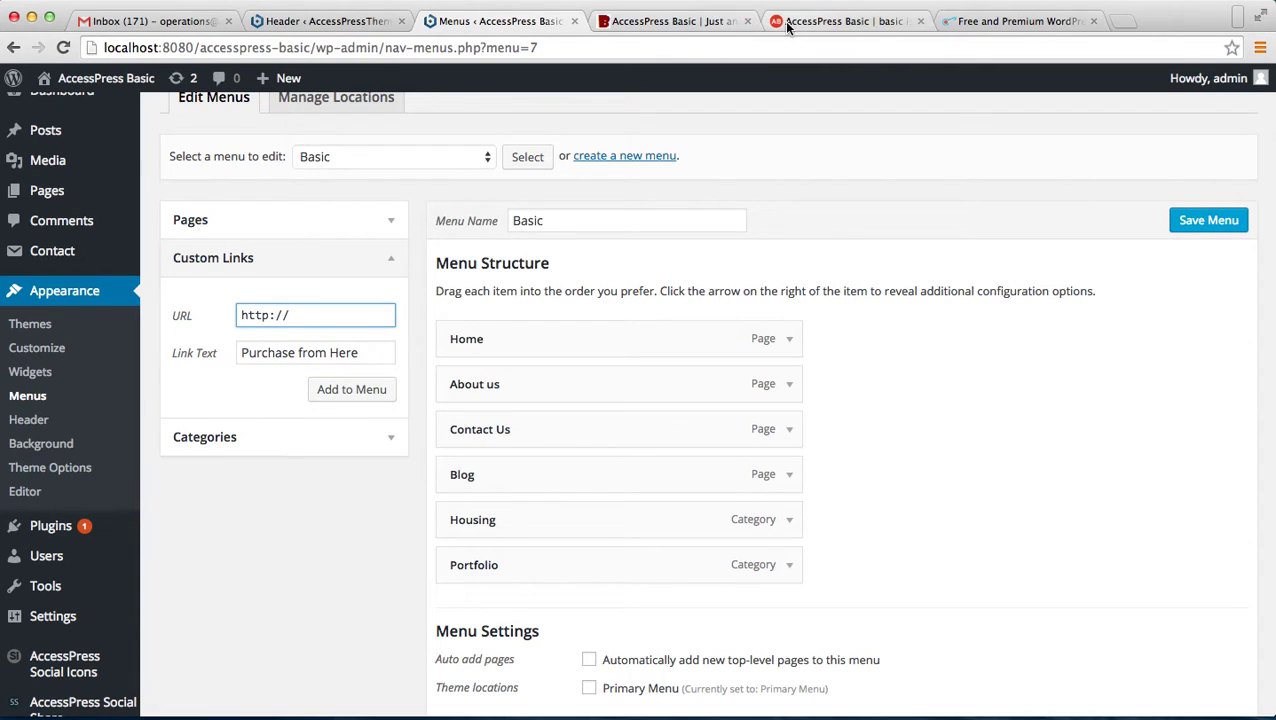
{"action": "left_click", "coordinate": [836, 21]}
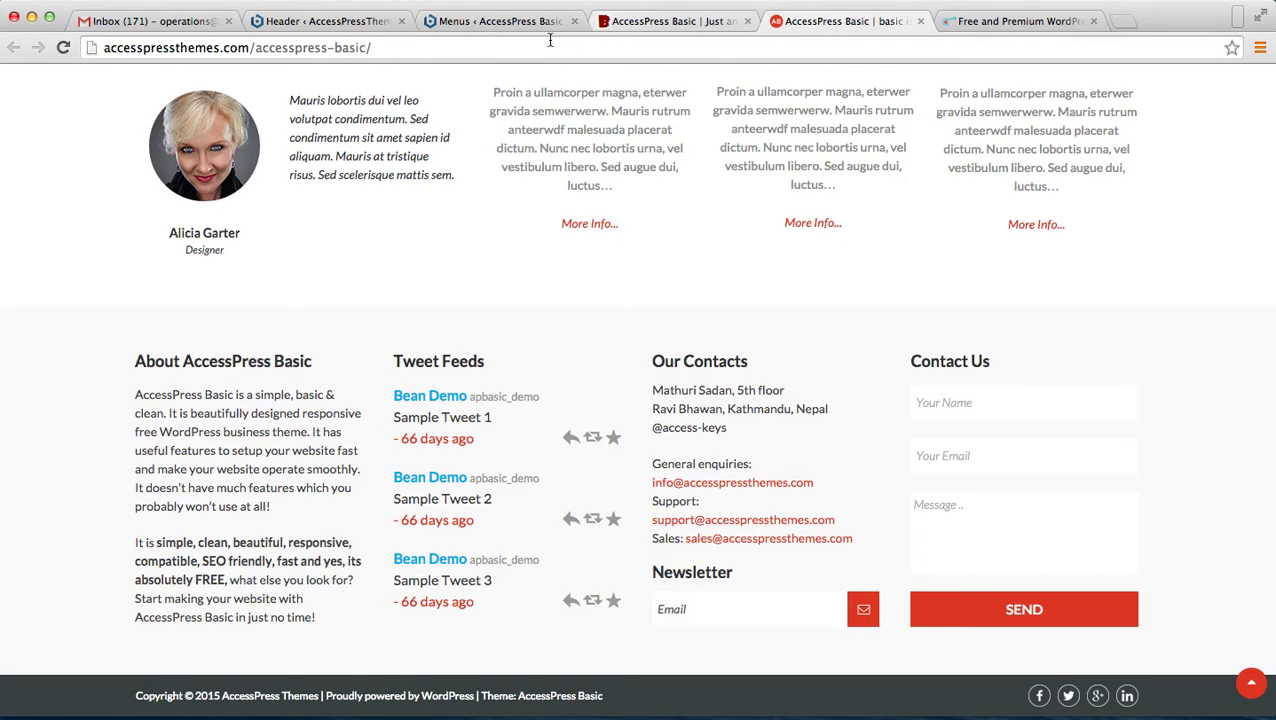
{"action": "left_click", "coordinate": [960, 24]}
{"action": "left_click", "coordinate": [910, 58]}
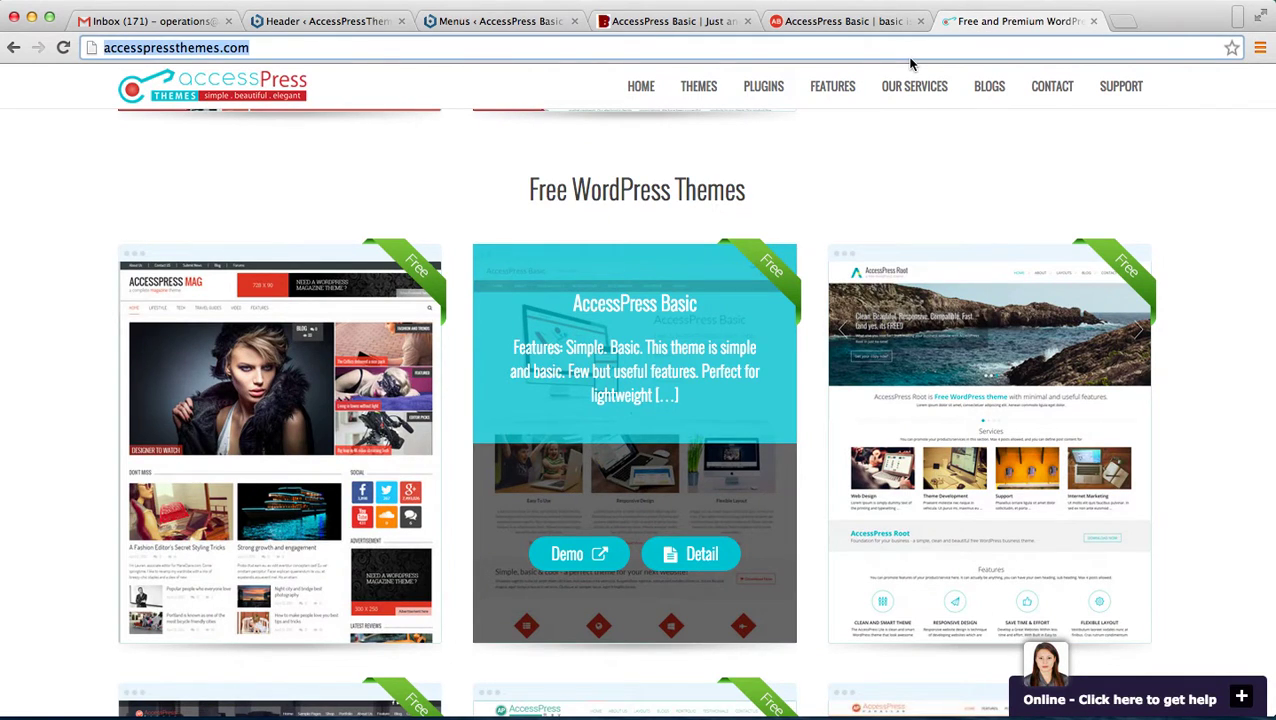
{"action": "left_click", "coordinate": [470, 22]}
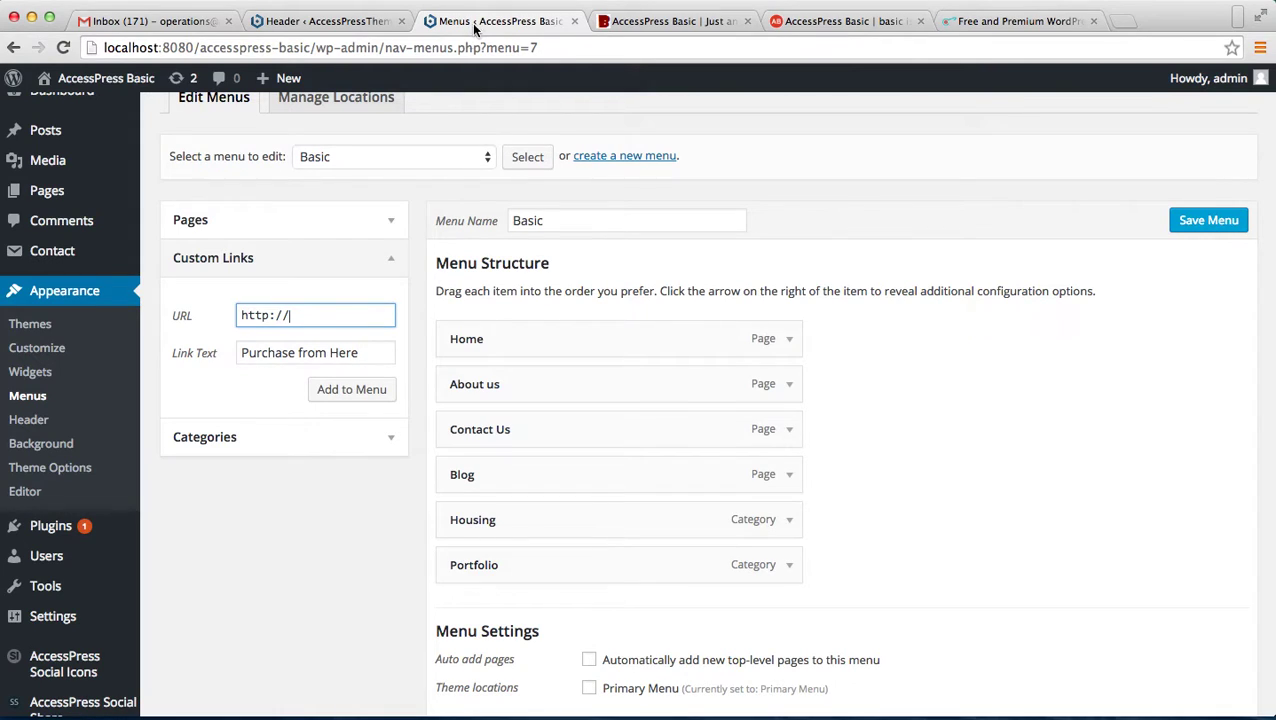
{"action": "triple_click", "coordinate": [300, 317]}
{"action": "type", "text": "accesspressthemes.com/"}
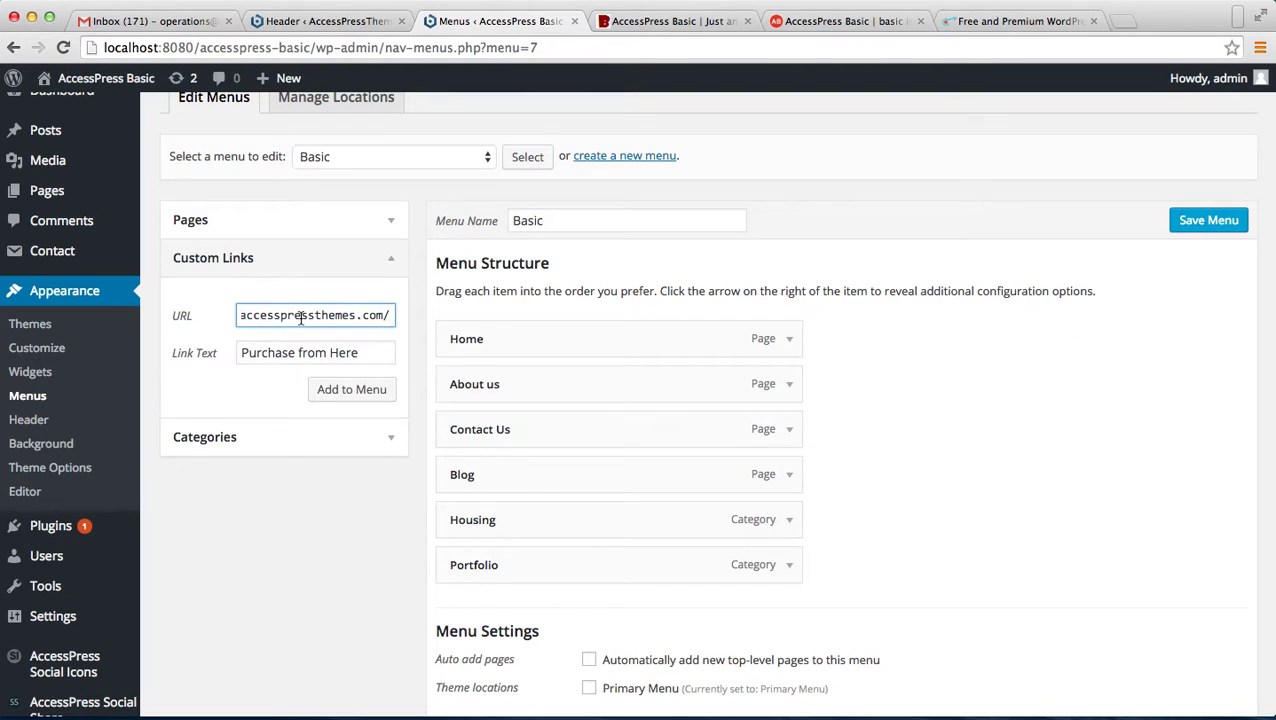
{"action": "left_click", "coordinate": [352, 391]}
{"action": "scroll", "coordinate": [783, 569], "scroll_direction": "down", "scroll_amount": 3}
{"action": "scroll", "coordinate": [783, 569], "scroll_direction": "up", "scroll_amount": 3}
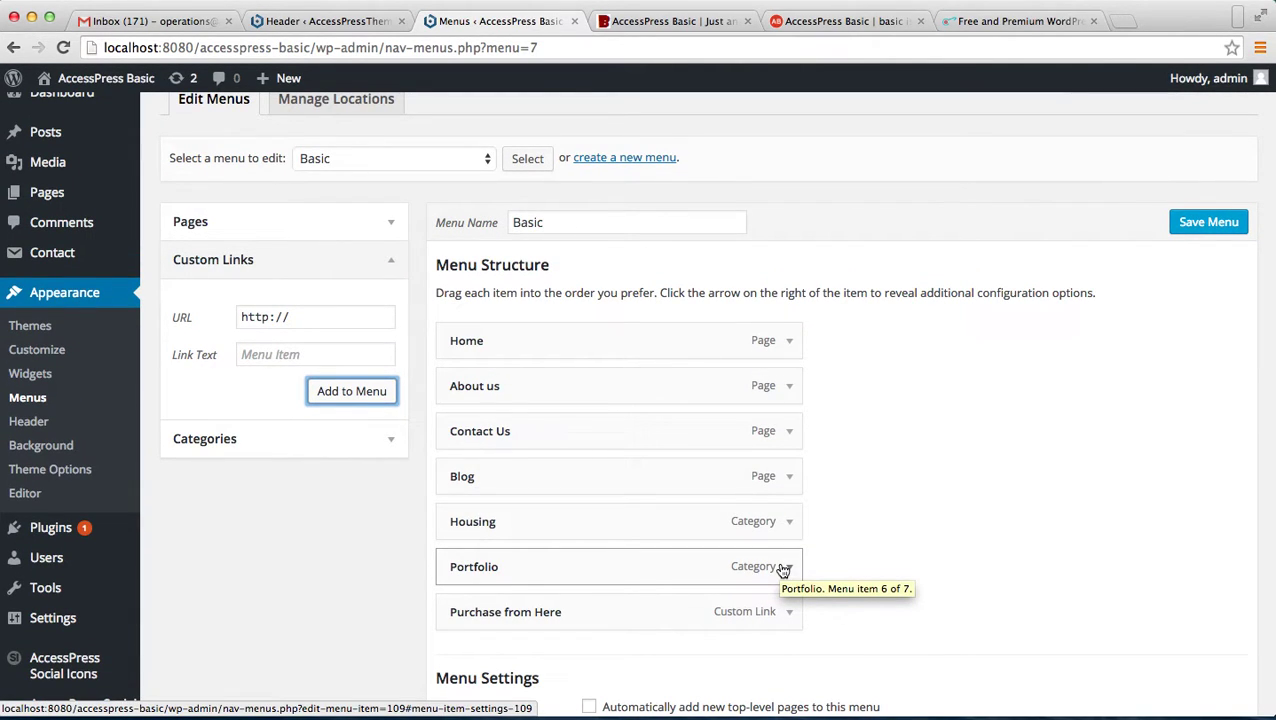
Assign the Basic menu to the Primary Menu theme location and save the menu
{"action": "scroll", "coordinate": [783, 569], "scroll_direction": "down", "scroll_amount": 3}
{"action": "left_click", "coordinate": [590, 562]}
{"action": "left_click", "coordinate": [1208, 625]}
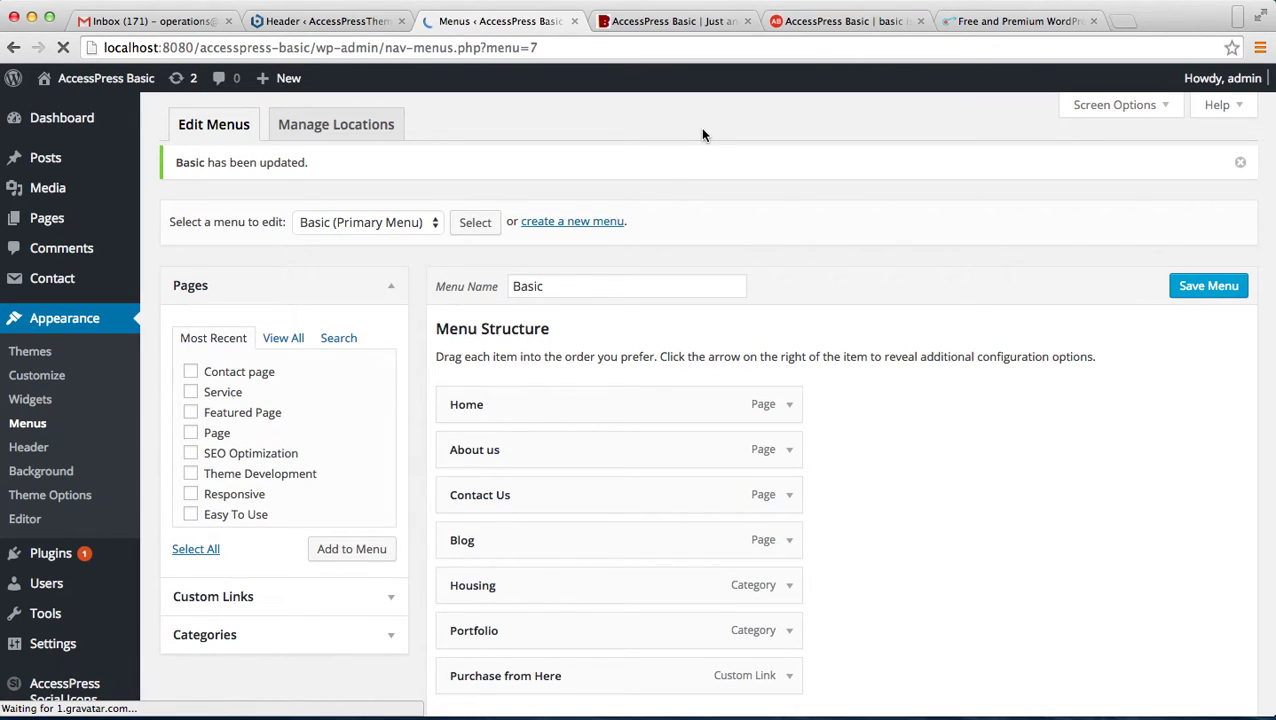
Reload the local site to examine its navigation menu and compare its header with the online AccessPress Basic demo
{"action": "left_click", "coordinate": [655, 21]}
{"action": "left_click", "coordinate": [608, 46]}
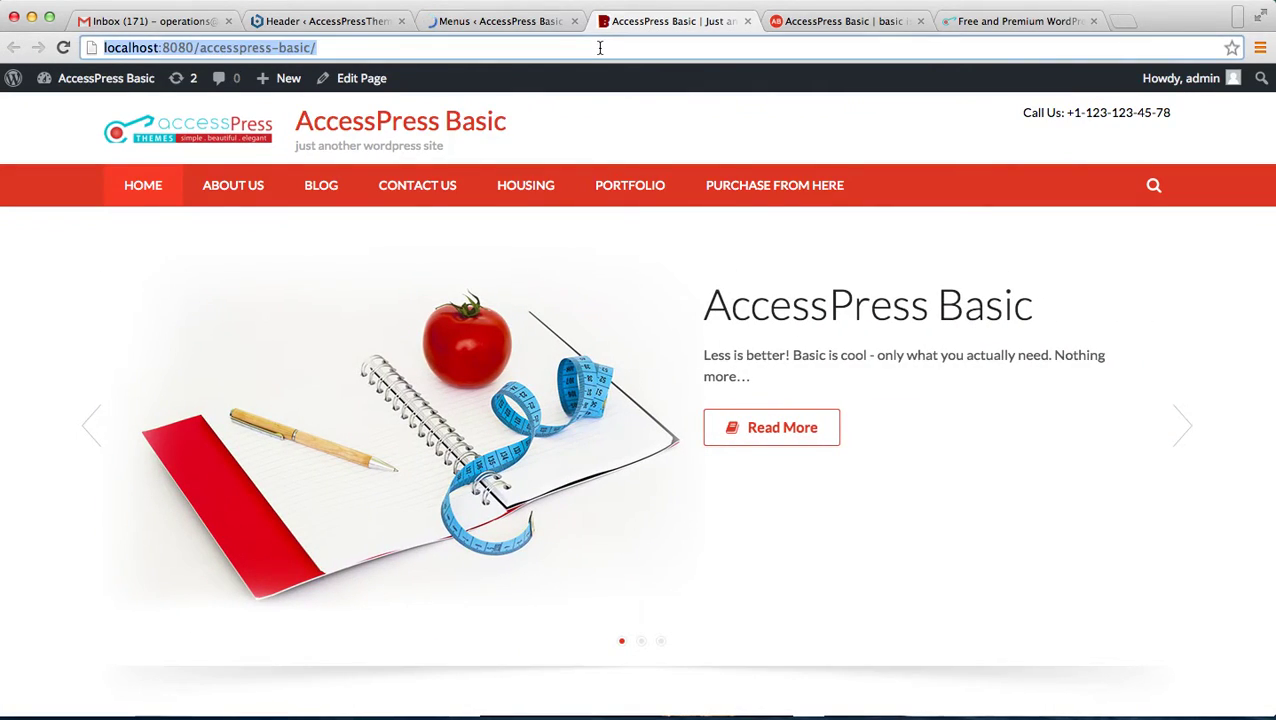
{"action": "key", "text": "Return"}
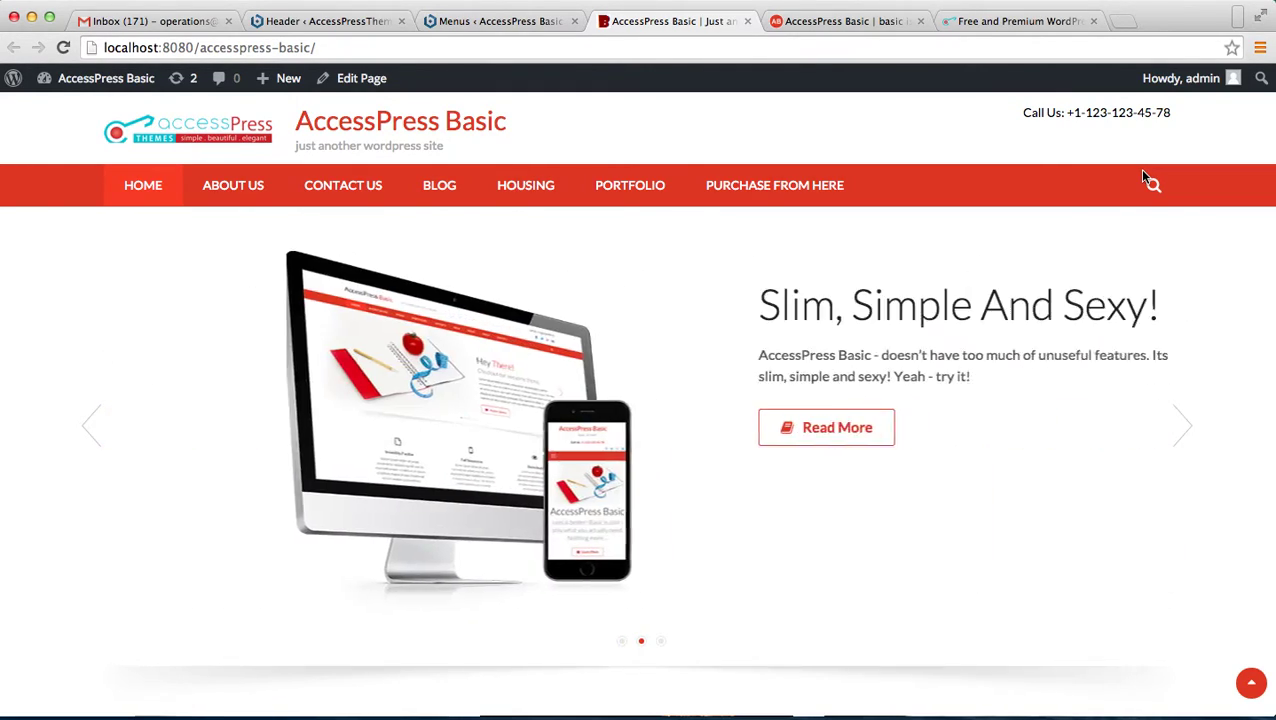
{"action": "left_click", "coordinate": [818, 22]}
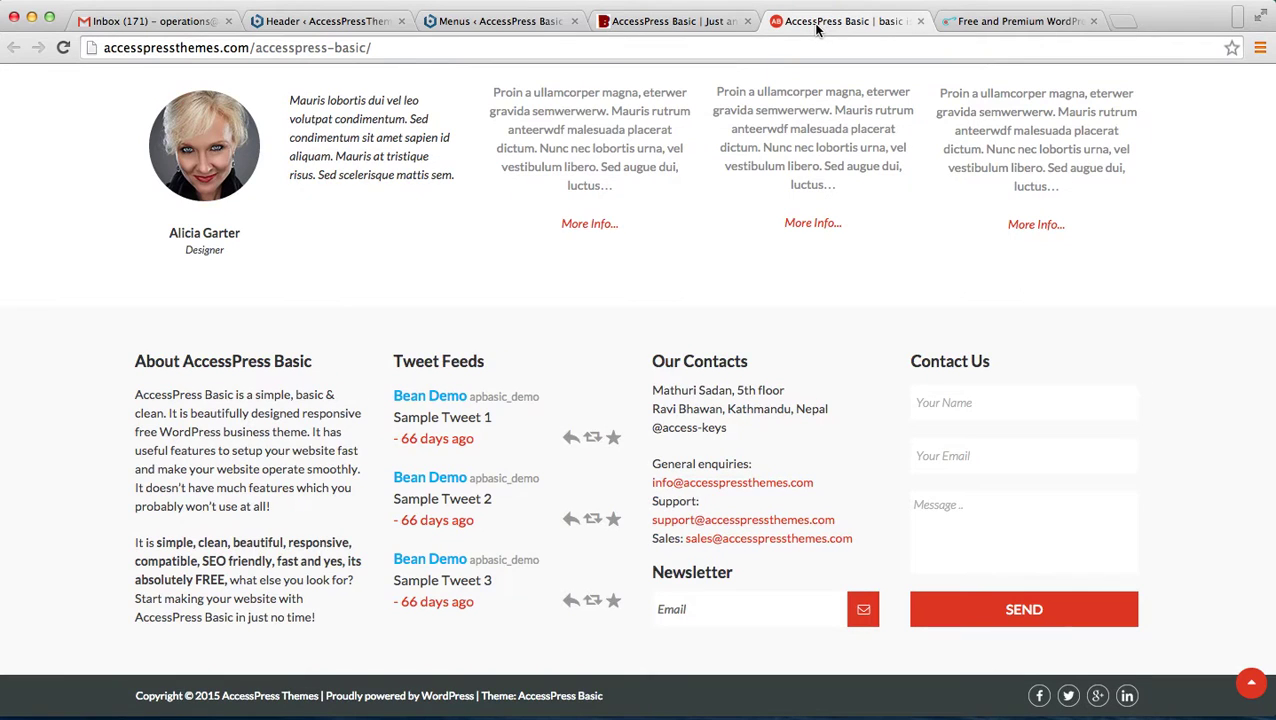
{"action": "scroll", "coordinate": [1008, 219], "scroll_direction": "up", "scroll_amount": 15}
{"action": "scroll", "coordinate": [1001, 219], "scroll_direction": "down", "scroll_amount": 1}
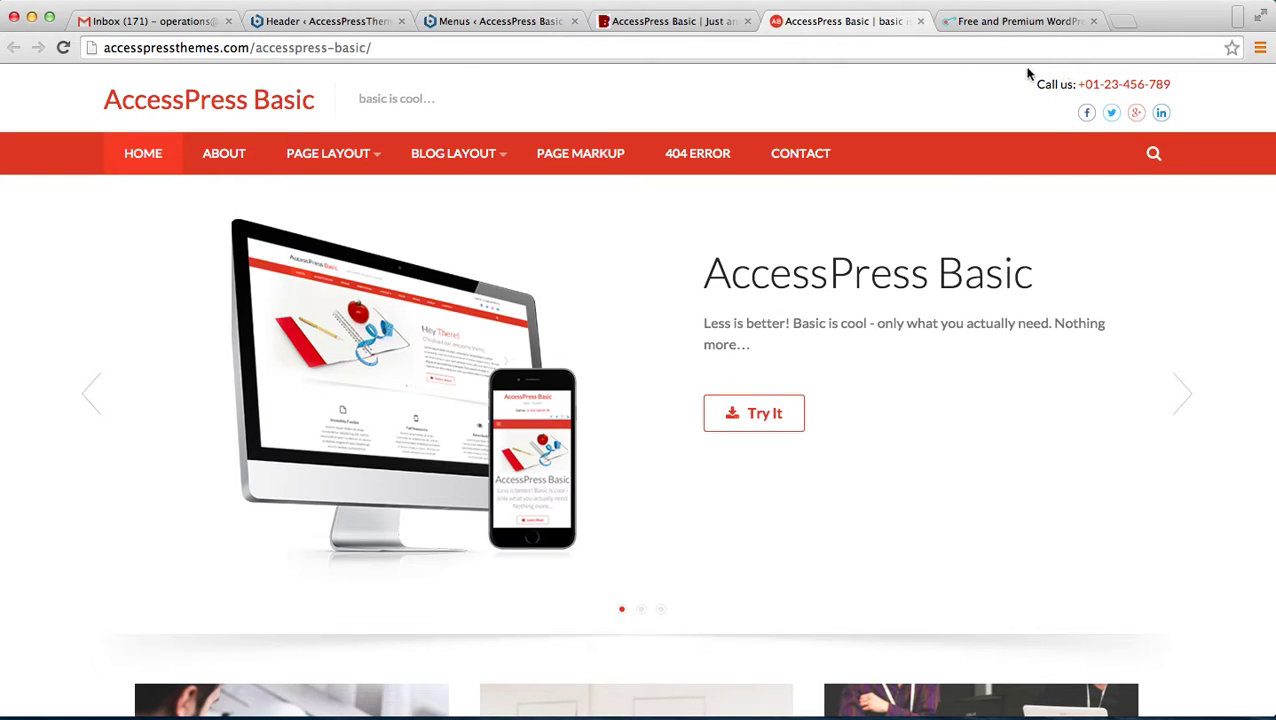
Return to the WordPress admin, open the theme options in the custom header's tab and examine the Header Text setting
{"action": "left_click", "coordinate": [441, 25]}
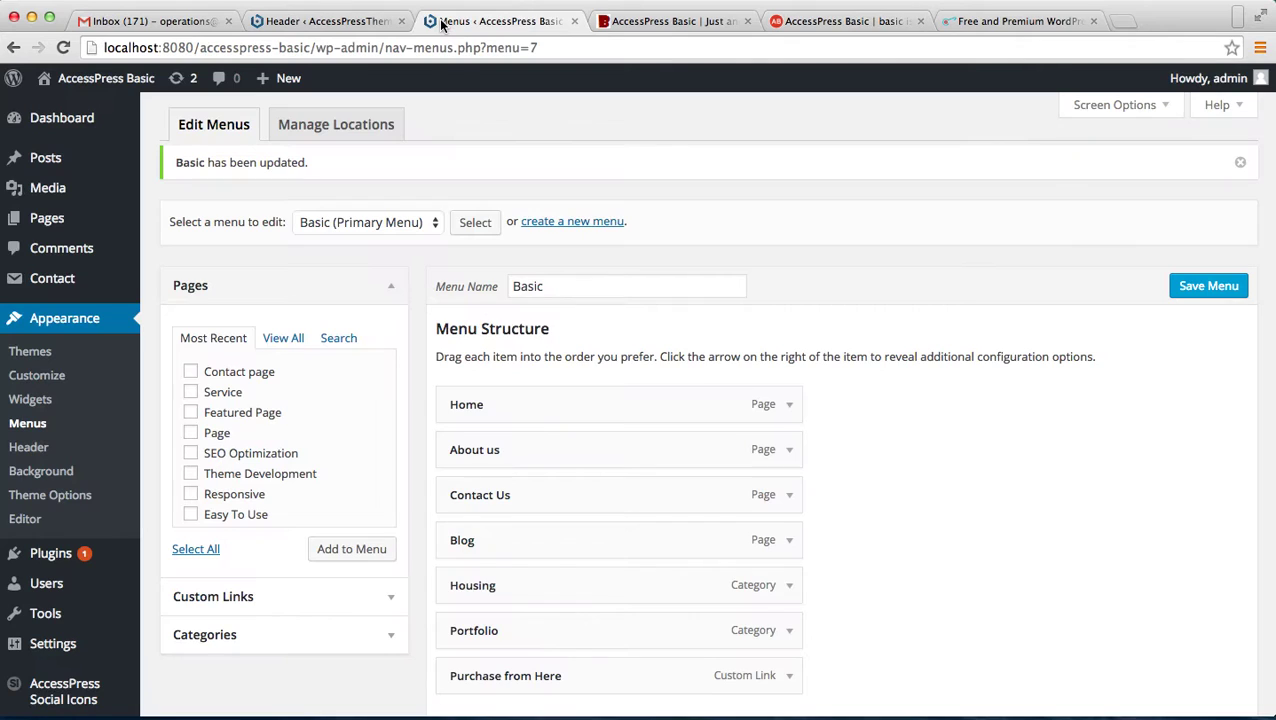
{"action": "left_click", "coordinate": [67, 124]}
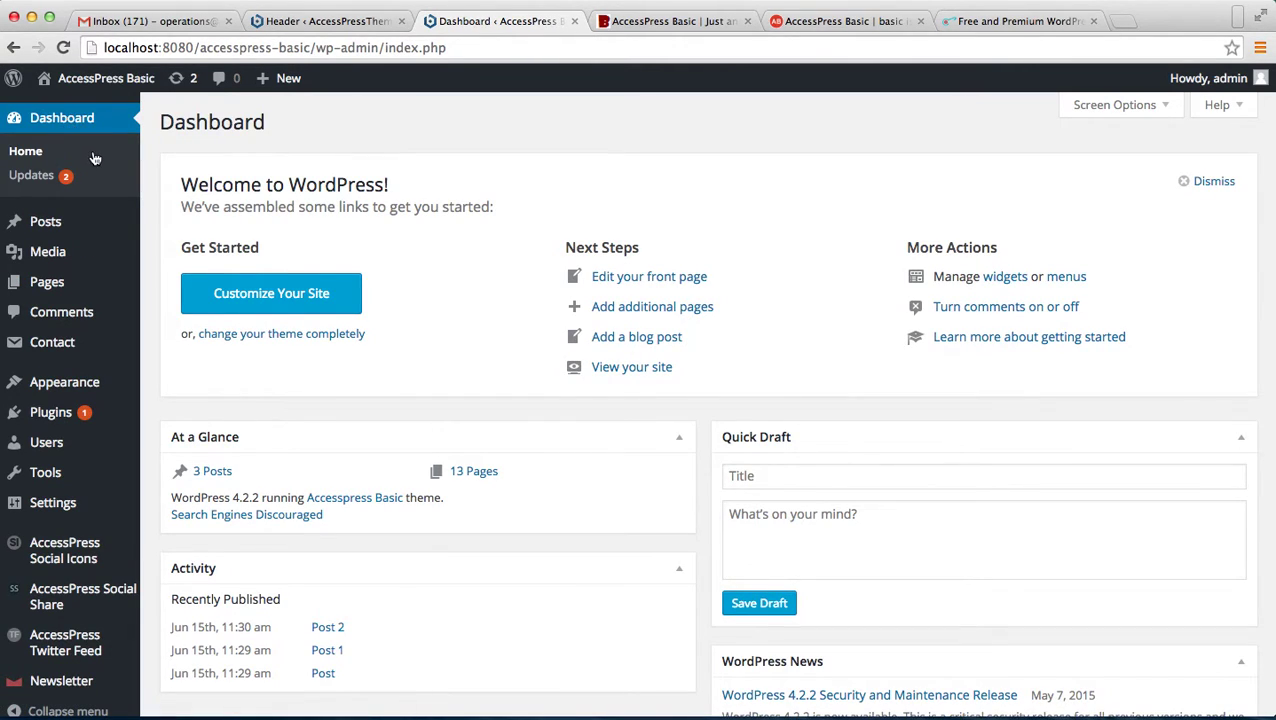
{"action": "mouse_move", "coordinate": [64, 383]}
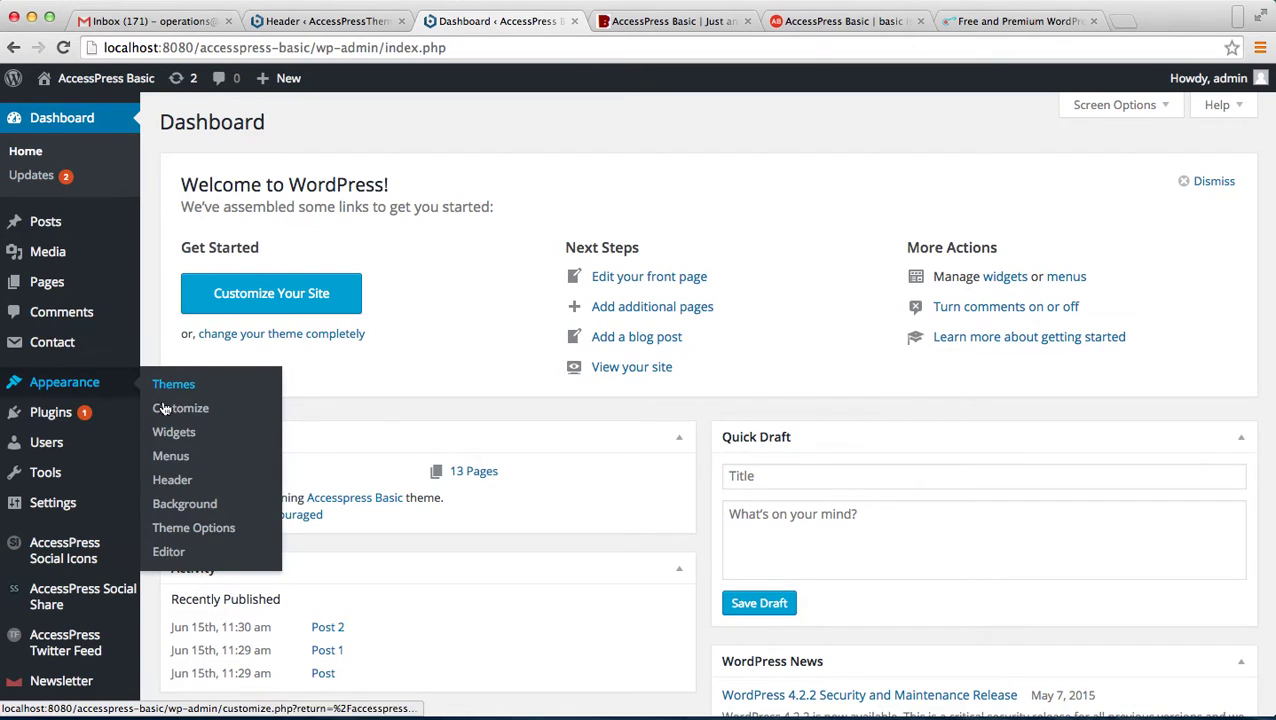
{"action": "left_click", "coordinate": [308, 20]}
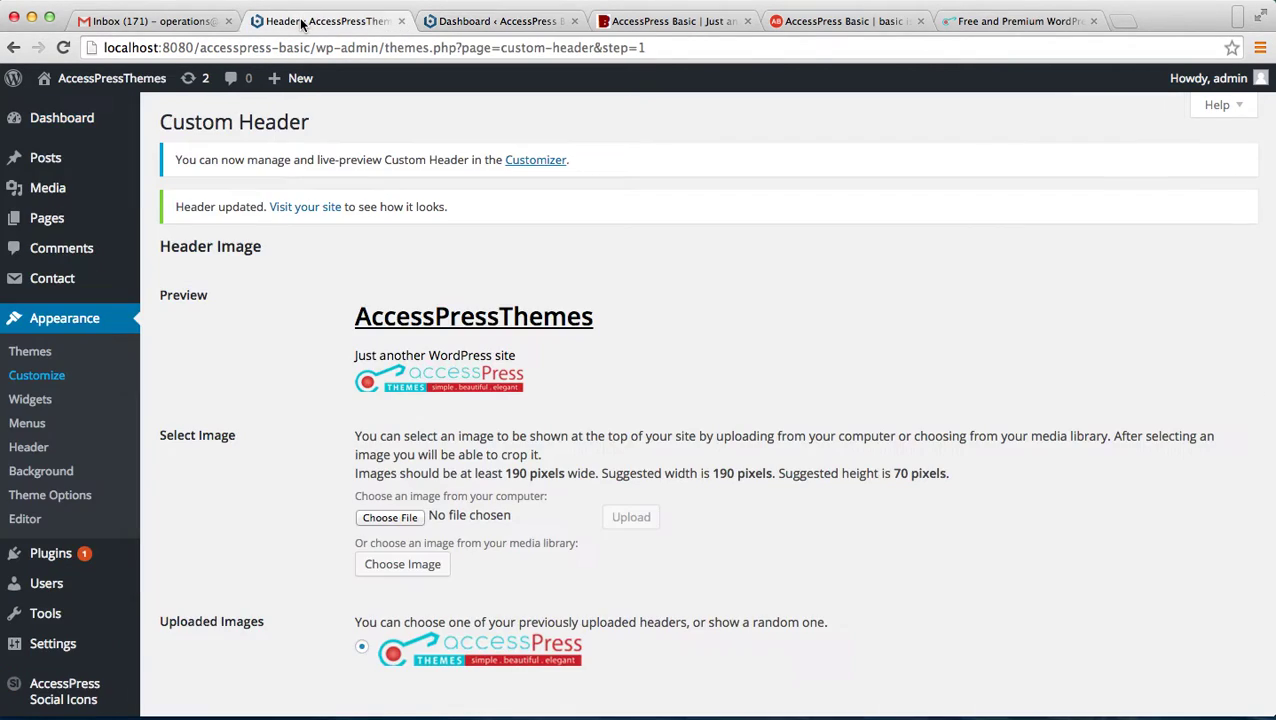
{"action": "left_click", "coordinate": [55, 494]}
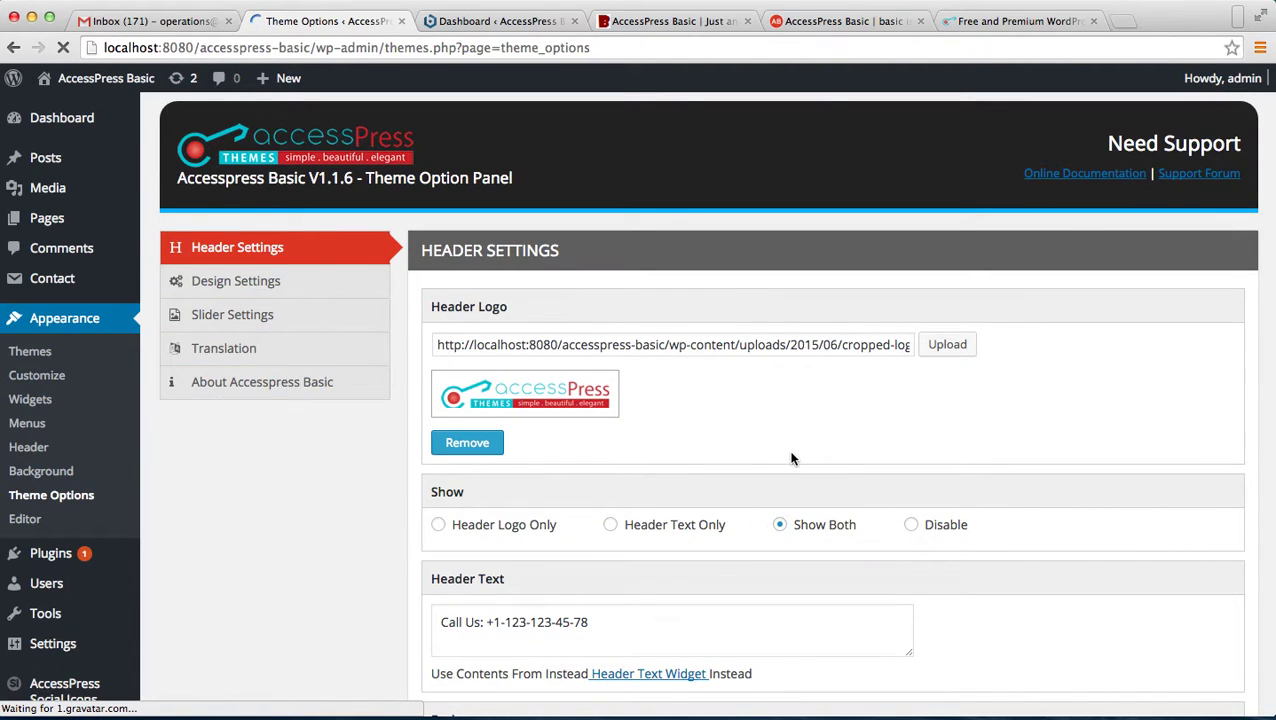
{"action": "scroll", "coordinate": [790, 456], "scroll_direction": "down", "scroll_amount": 5}
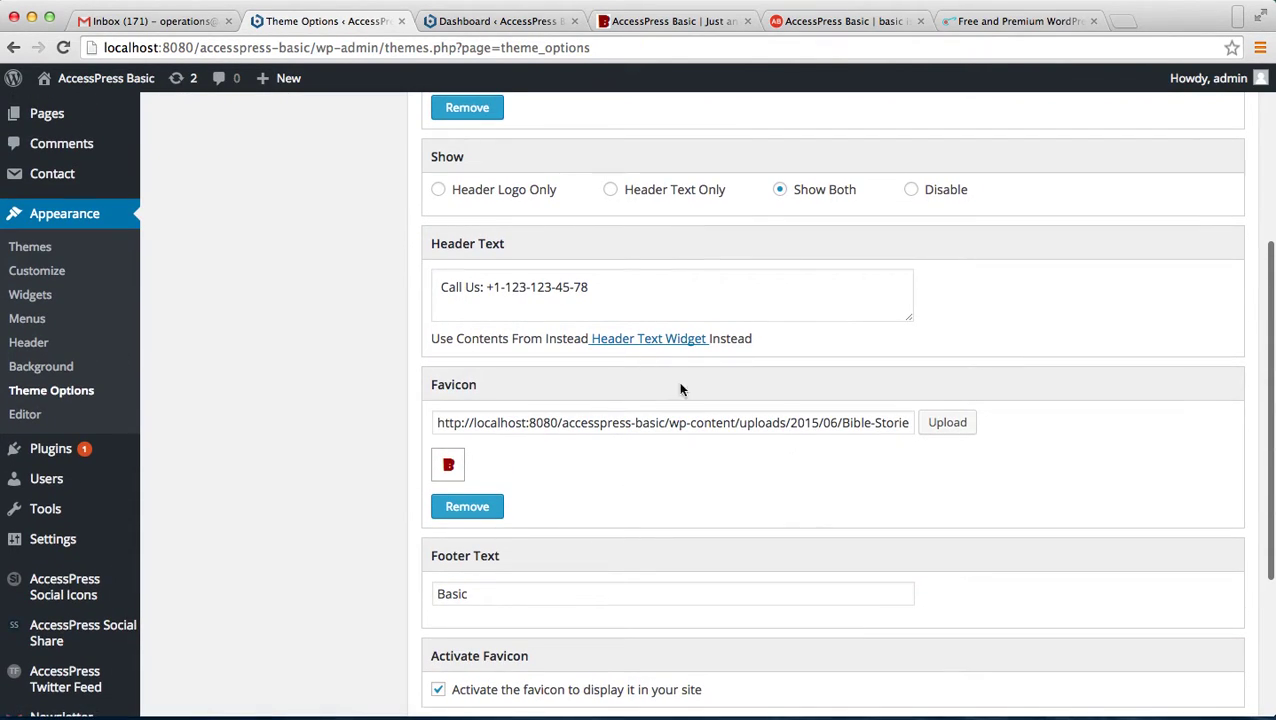
{"action": "left_click", "coordinate": [602, 280]}
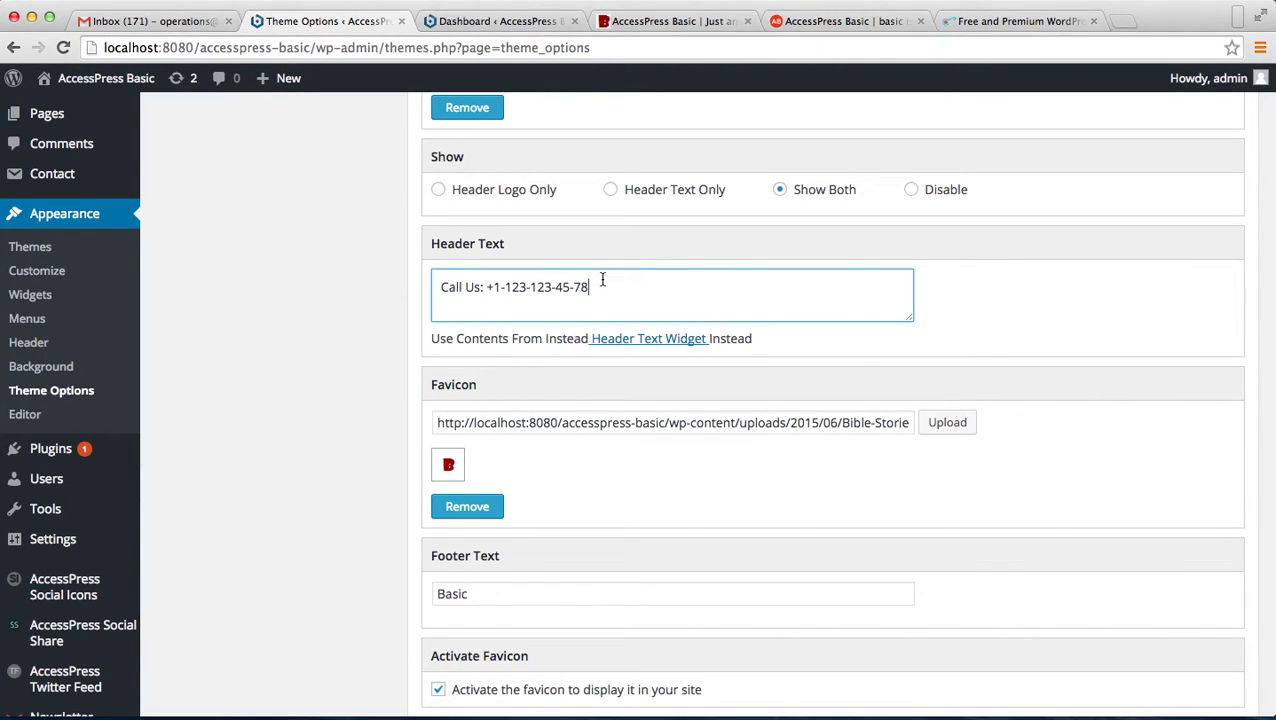
Open the widget management page from the dashboard tab and add a Text widget to the Header Text Section
{"action": "left_click", "coordinate": [497, 21]}
{"action": "mouse_move", "coordinate": [116, 390]}
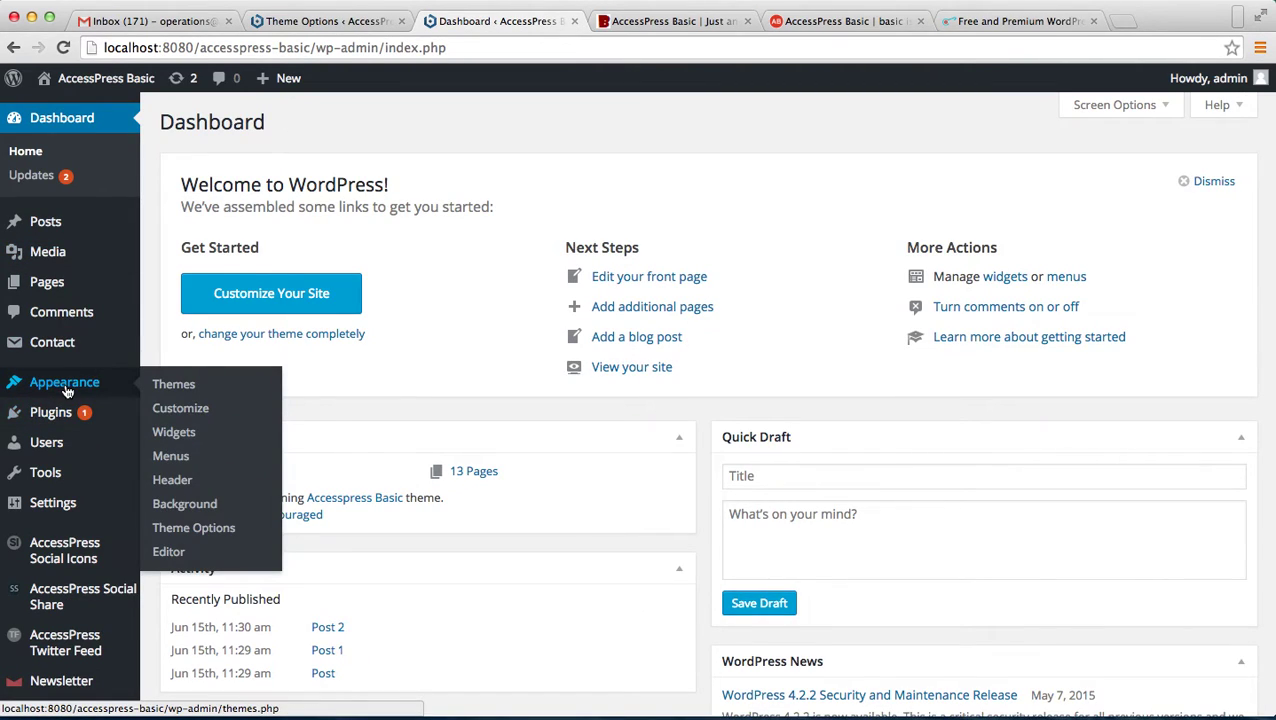
{"action": "left_click", "coordinate": [171, 440]}
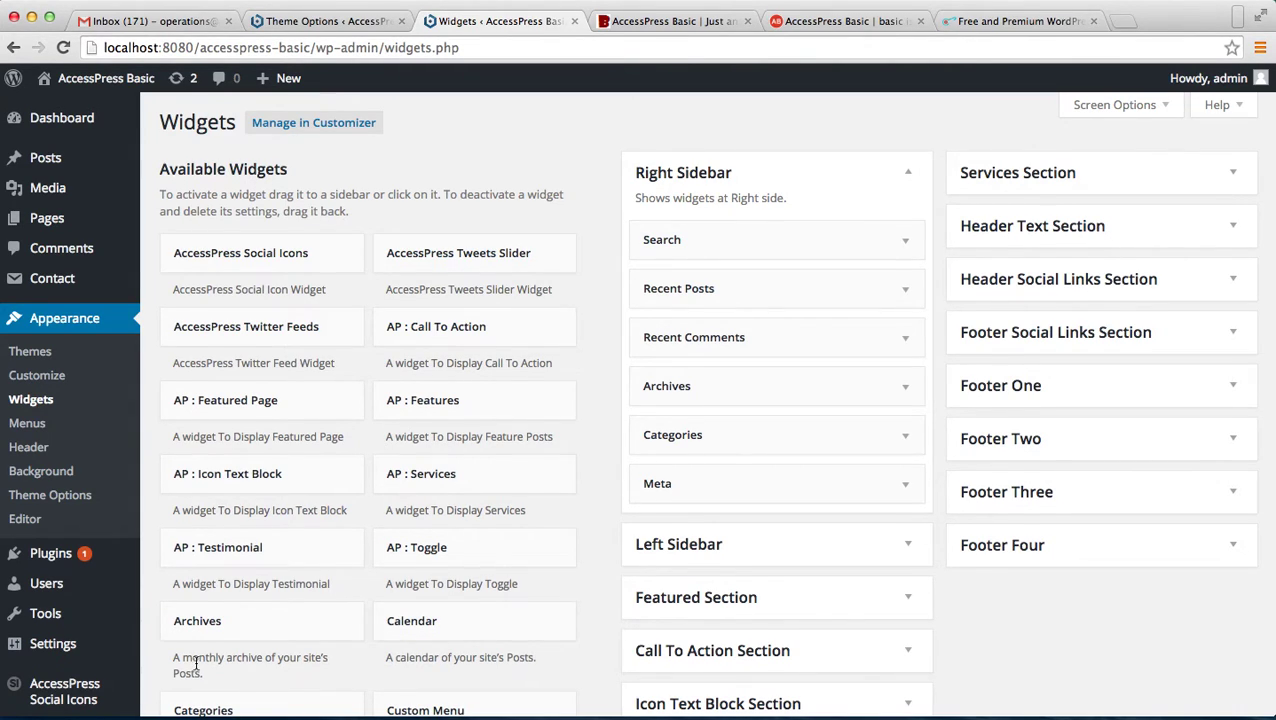
{"action": "scroll", "coordinate": [194, 659], "scroll_direction": "down", "scroll_amount": 5}
{"action": "scroll", "coordinate": [197, 670], "scroll_direction": "down", "scroll_amount": 3}
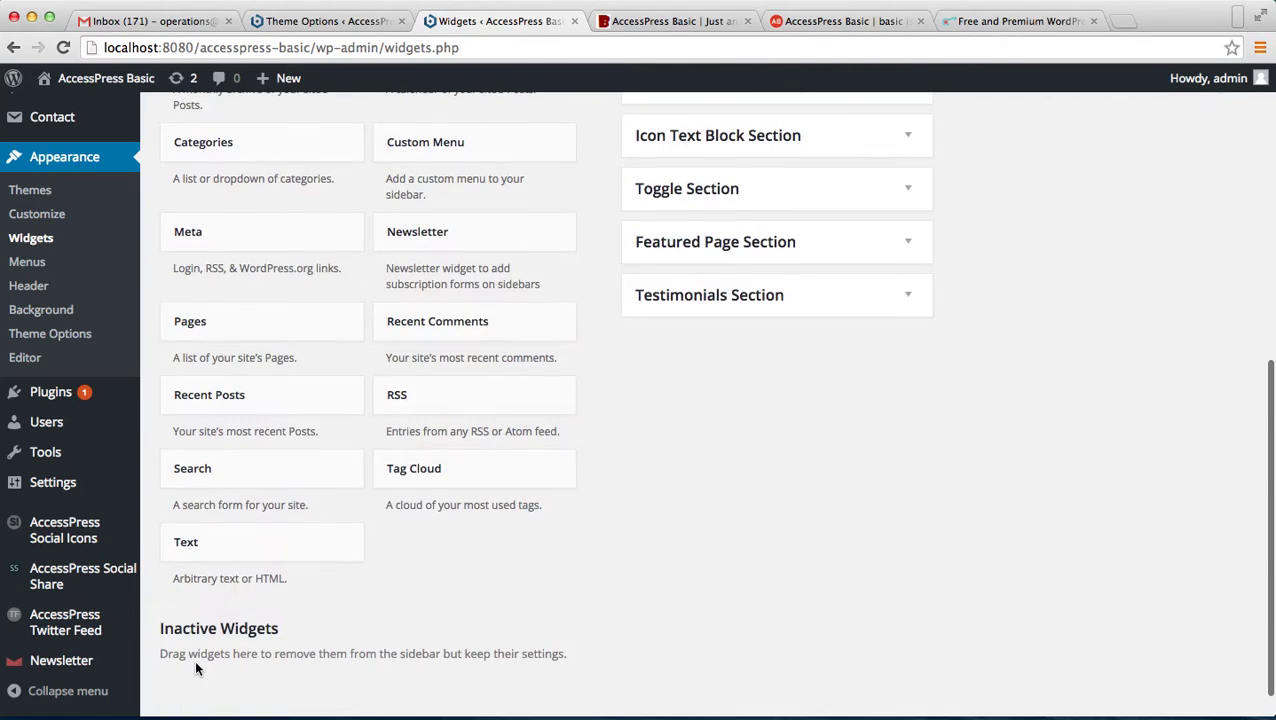
{"action": "left_click", "coordinate": [260, 555]}
{"action": "scroll", "coordinate": [258, 570], "scroll_direction": "down", "scroll_amount": 5}
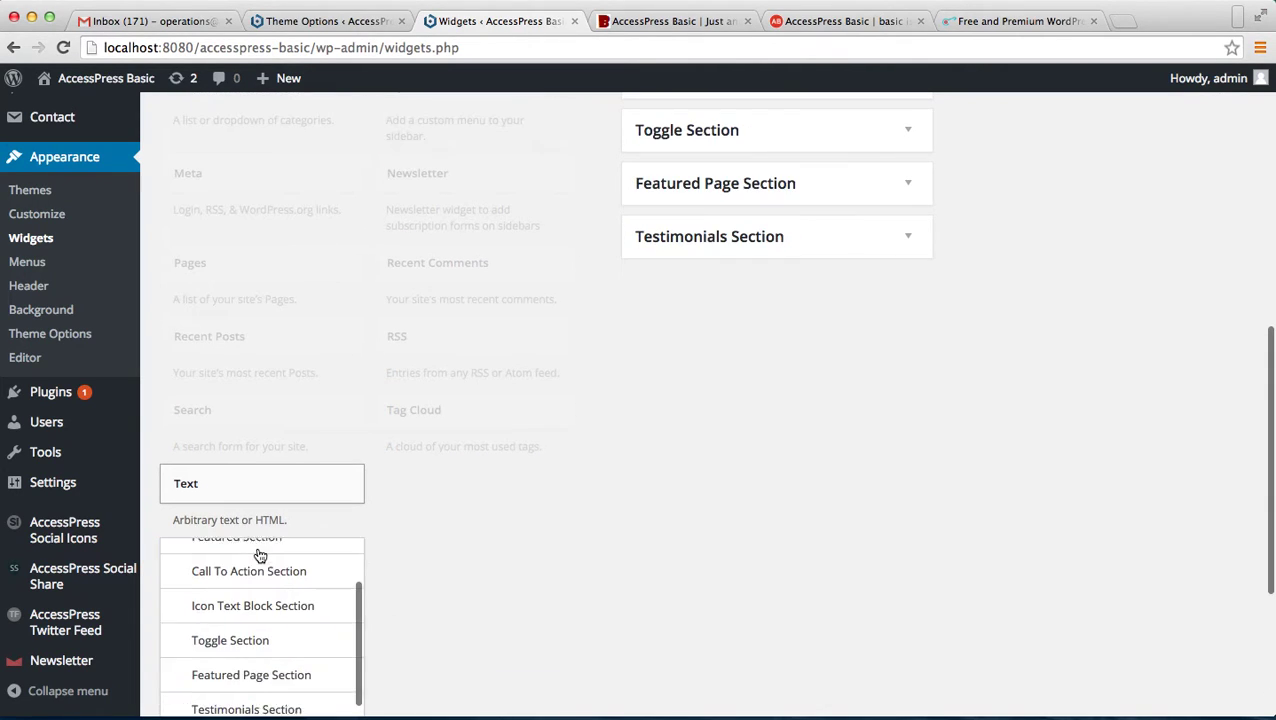
{"action": "scroll", "coordinate": [258, 597], "scroll_direction": "up", "scroll_amount": 1}
{"action": "scroll", "coordinate": [258, 597], "scroll_direction": "down", "scroll_amount": 5}
{"action": "left_click", "coordinate": [258, 594]}
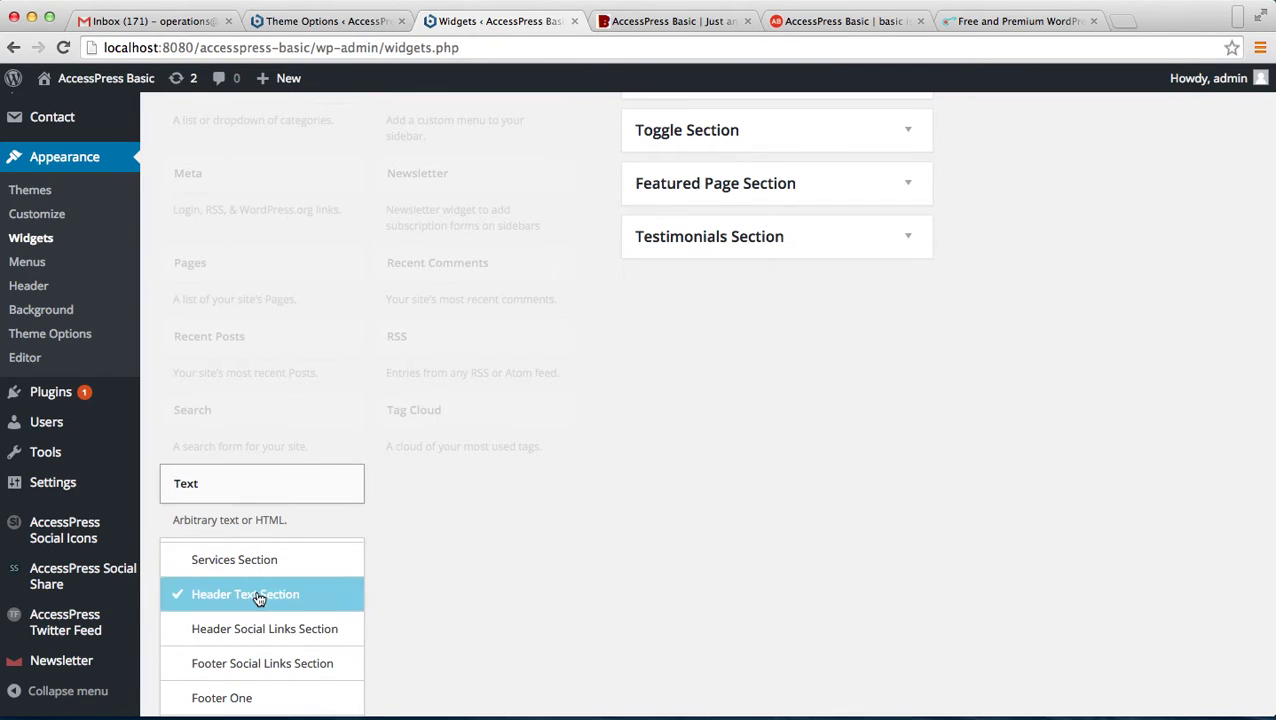
{"action": "scroll", "coordinate": [501, 580], "scroll_direction": "down", "scroll_amount": 3}
{"action": "left_click", "coordinate": [287, 619]}
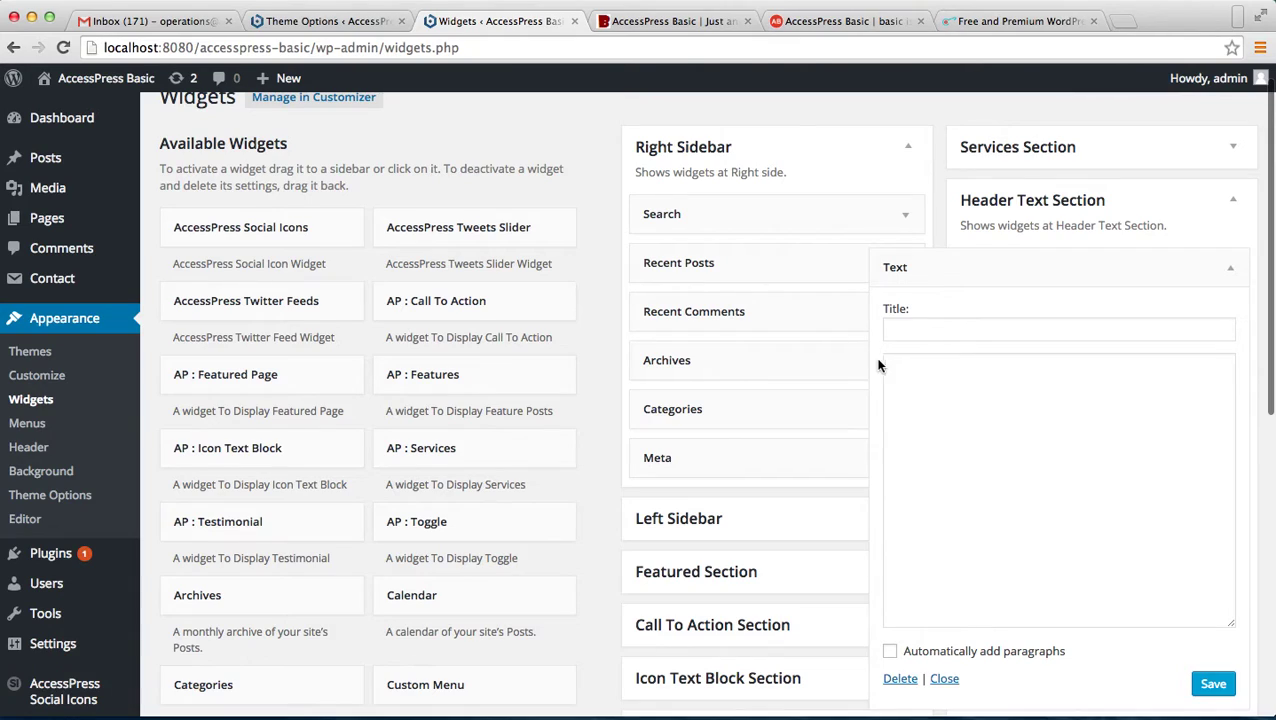
Fill the header Text widget with "Call us here:-" followed by the phone number, then save and close it
{"action": "left_click", "coordinate": [931, 370]}
{"action": "type", "text": "Call us here:-"}
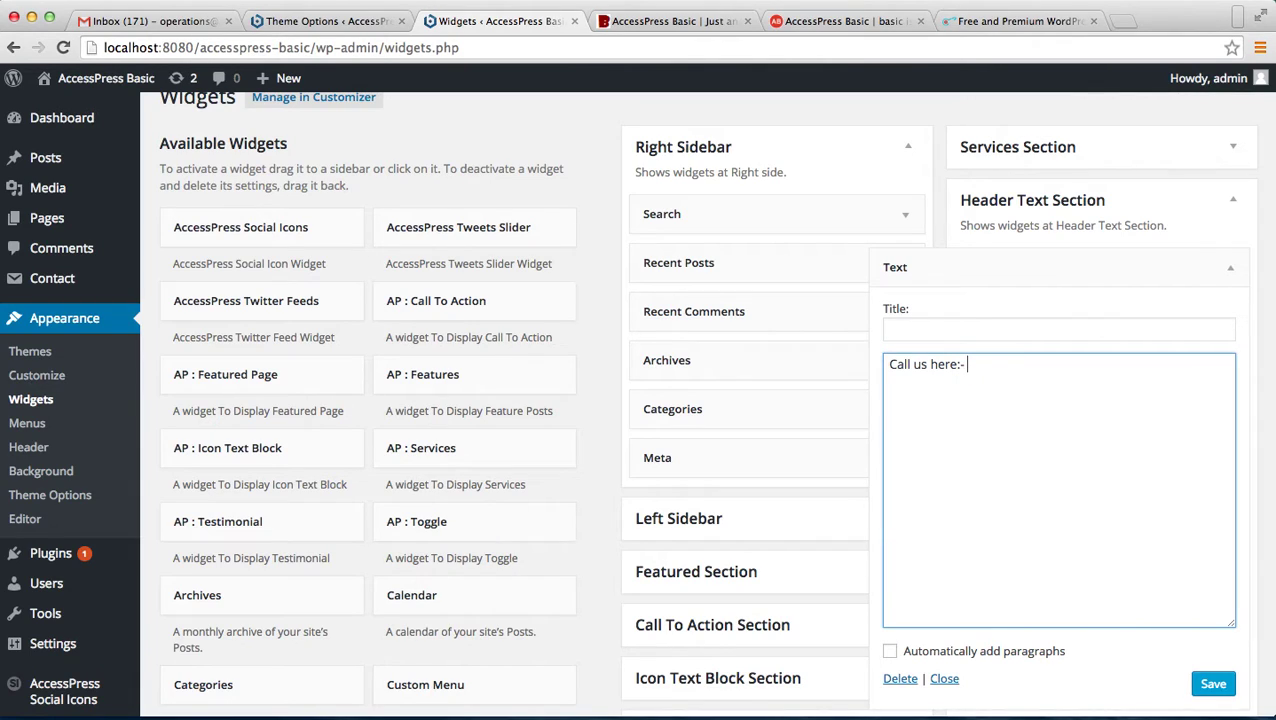
{"action": "type", "text": "000000"}
{"action": "left_click", "coordinate": [1212, 688]}
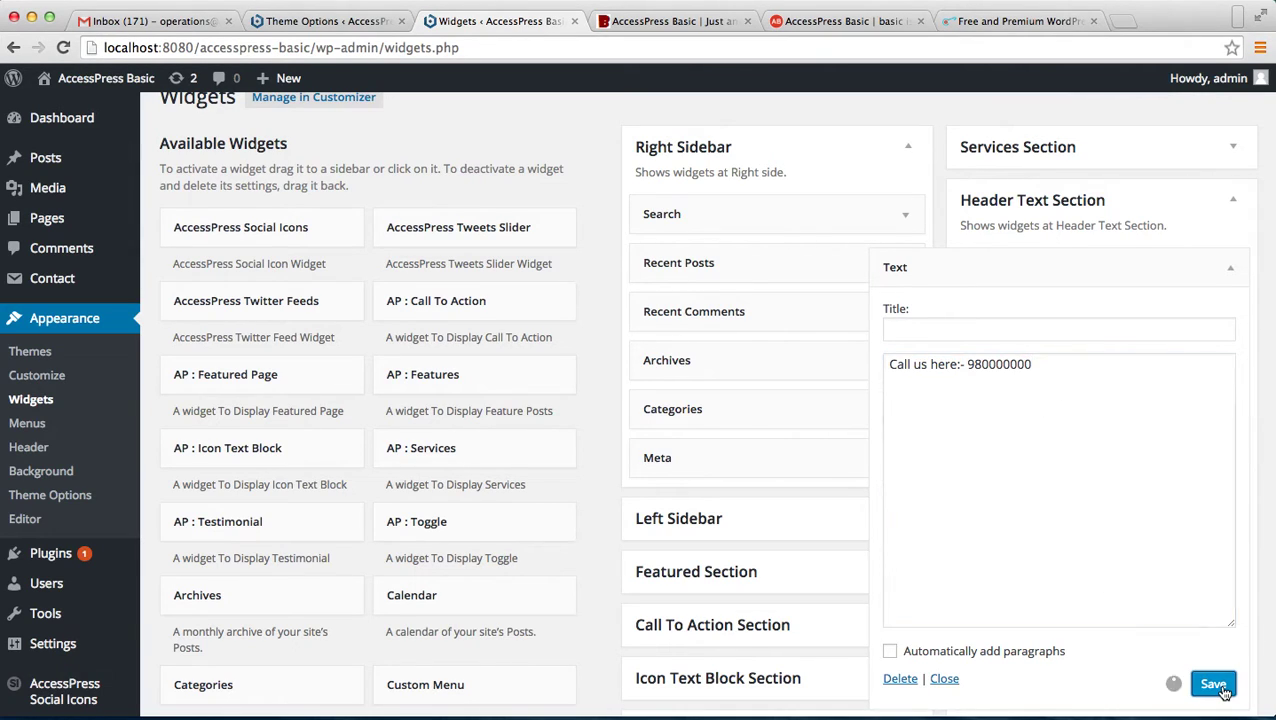
{"action": "left_click", "coordinate": [944, 679]}
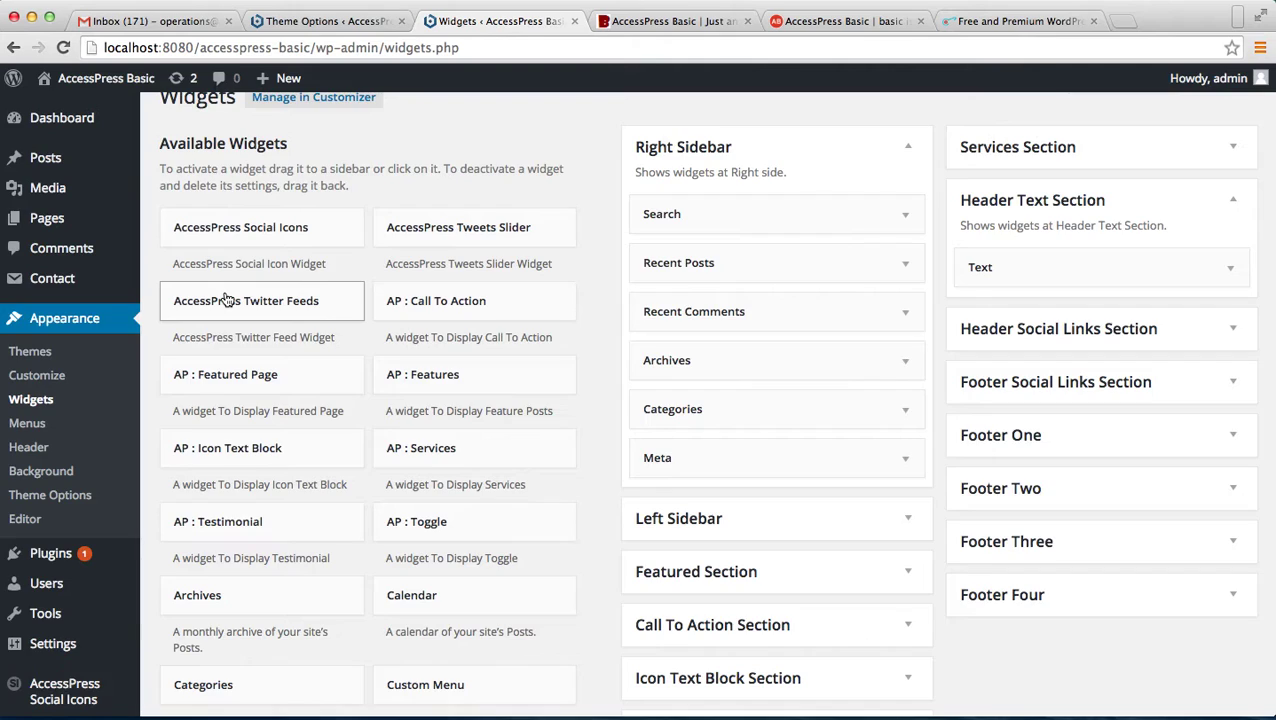
Create a new AccessPress Social Icons set named "ICON SET !" and set its type to choose from available themes
{"action": "scroll", "coordinate": [225, 297], "scroll_direction": "down", "scroll_amount": 4}
{"action": "mouse_move", "coordinate": [83, 540]}
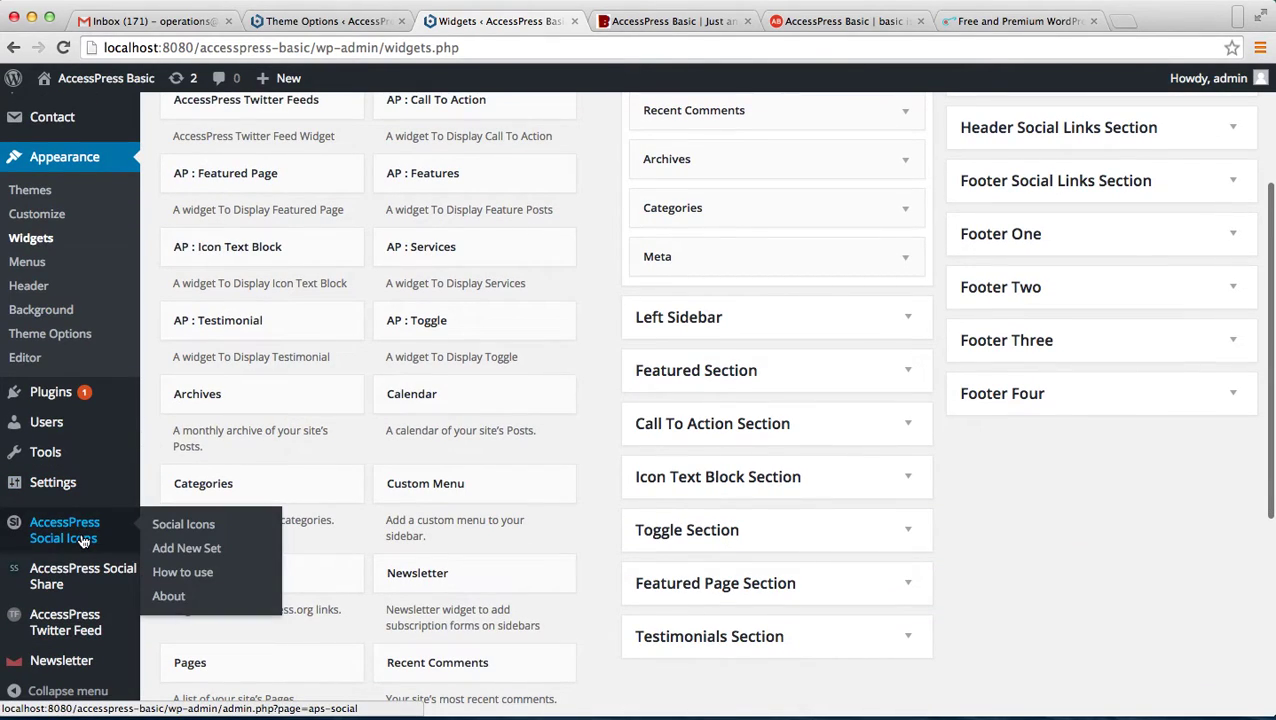
{"action": "left_click", "coordinate": [197, 533]}
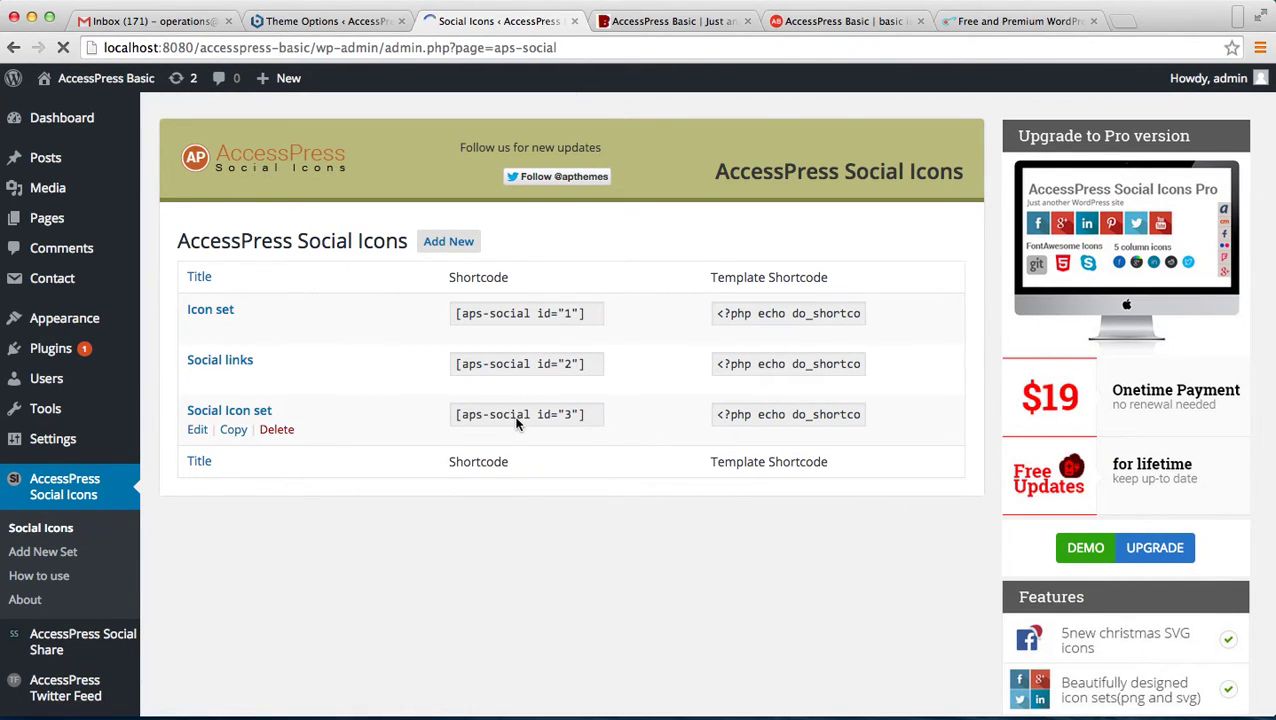
{"action": "left_click", "coordinate": [443, 242]}
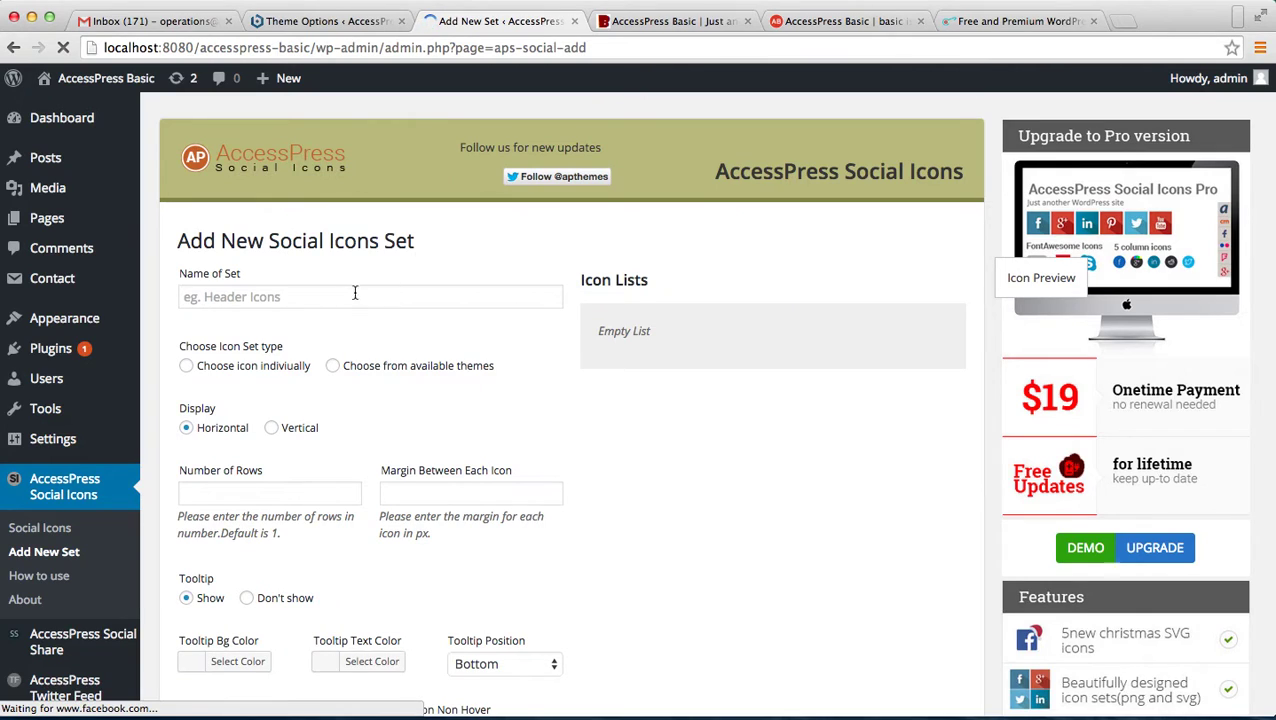
{"action": "left_click", "coordinate": [308, 300]}
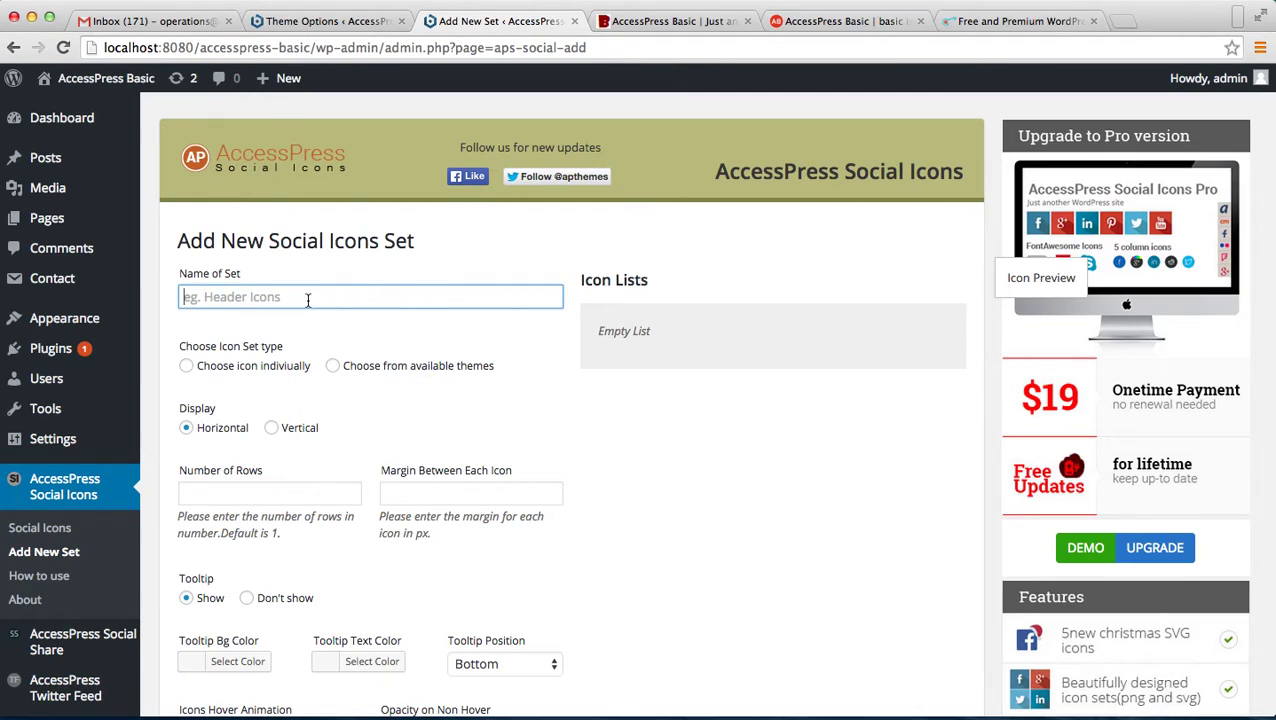
{"action": "type", "text": "OCON SET !"}
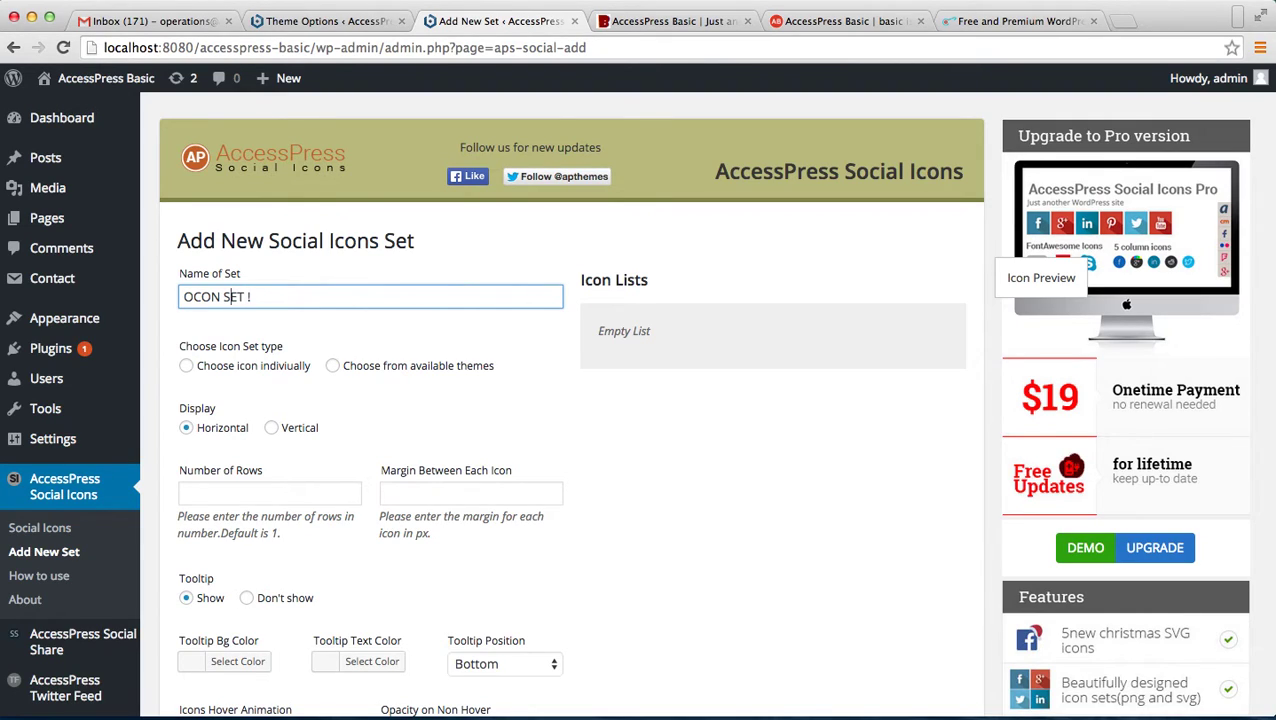
{"action": "key", "text": "BackSpace"}
{"action": "left_click", "coordinate": [333, 366]}
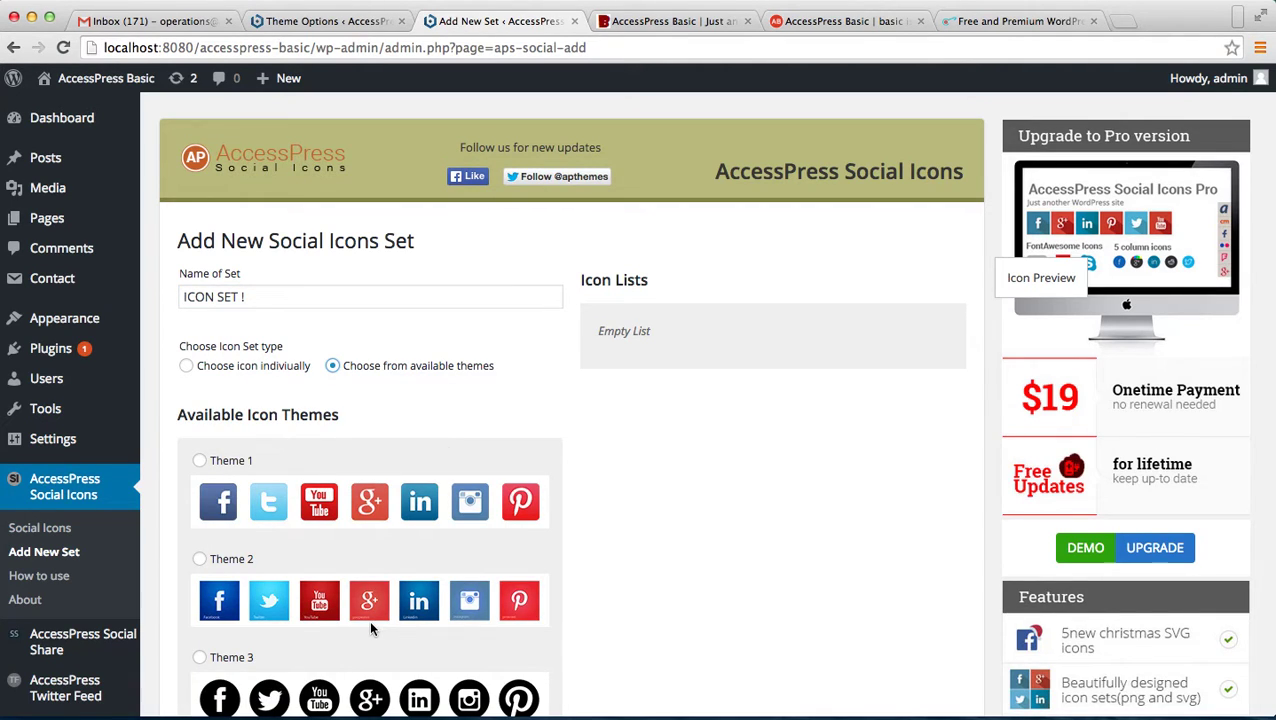
Browse the available icon themes and choose Theme 3 for the social icon set
{"action": "scroll", "coordinate": [370, 627], "scroll_direction": "down", "scroll_amount": 10}
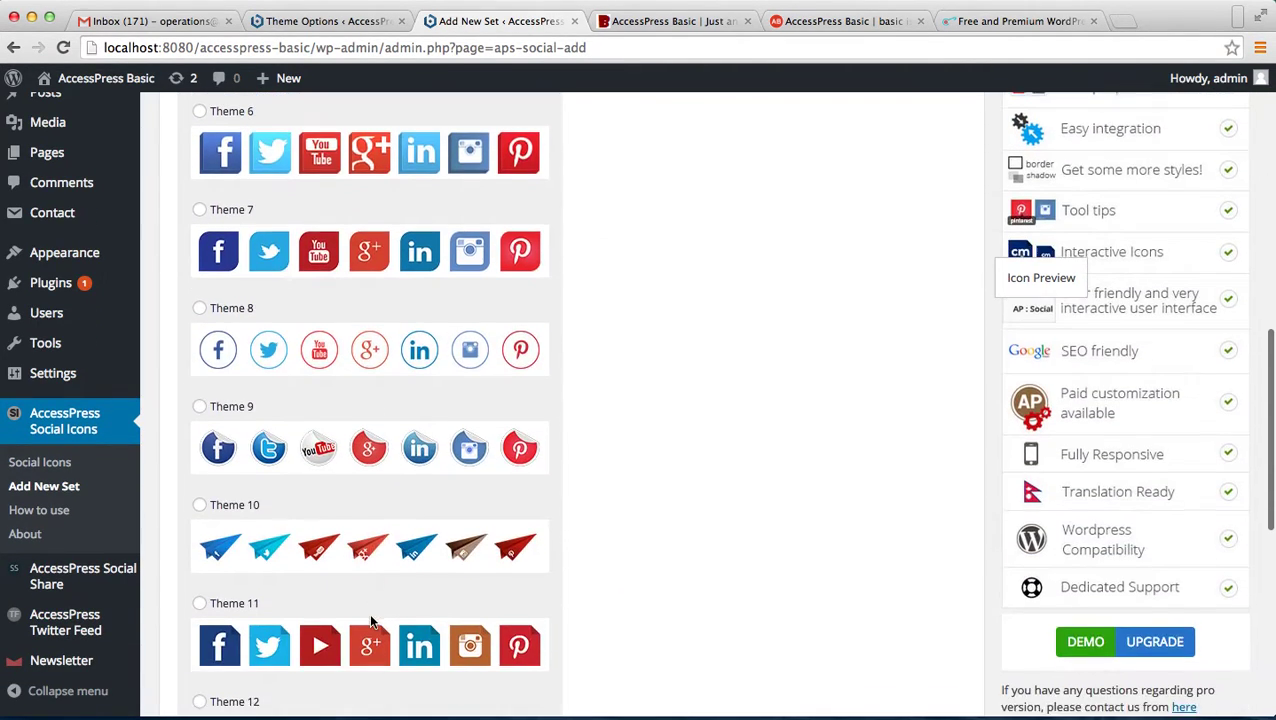
{"action": "scroll", "coordinate": [371, 621], "scroll_direction": "down", "scroll_amount": 5}
{"action": "scroll", "coordinate": [371, 621], "scroll_direction": "up", "scroll_amount": 4}
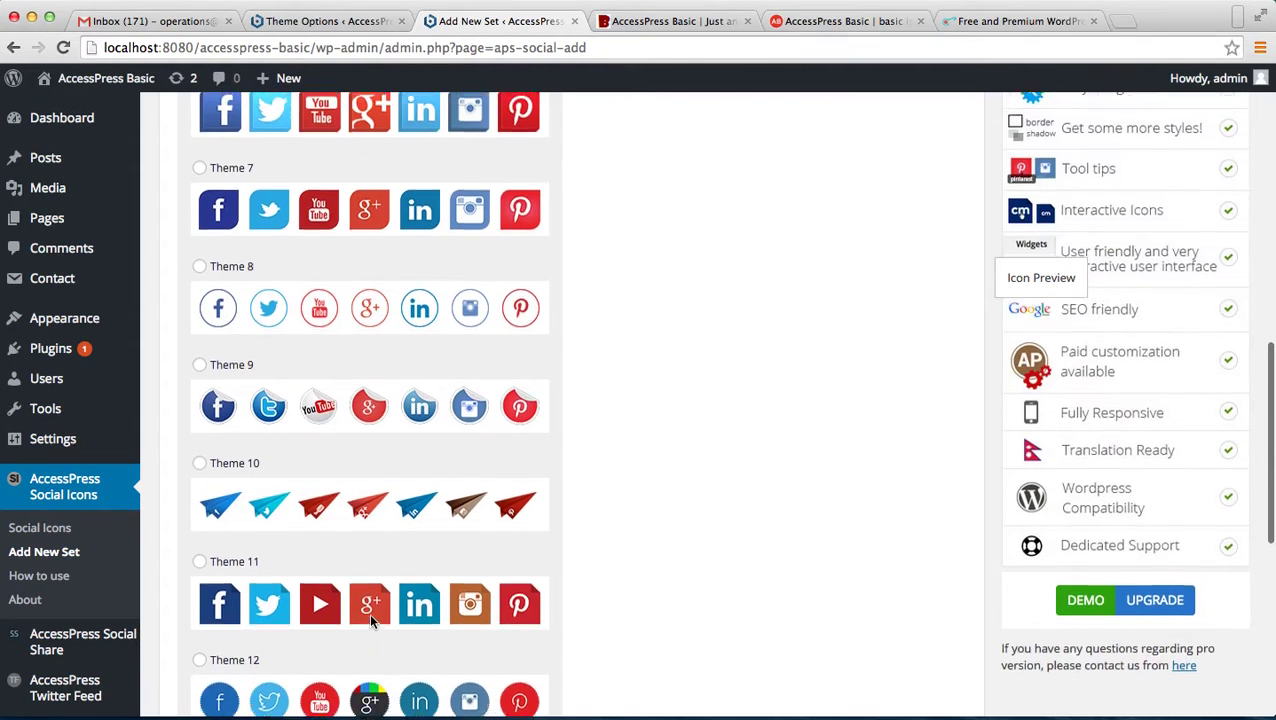
{"action": "scroll", "coordinate": [370, 622], "scroll_direction": "up", "scroll_amount": 5}
{"action": "scroll", "coordinate": [372, 623], "scroll_direction": "up", "scroll_amount": 3}
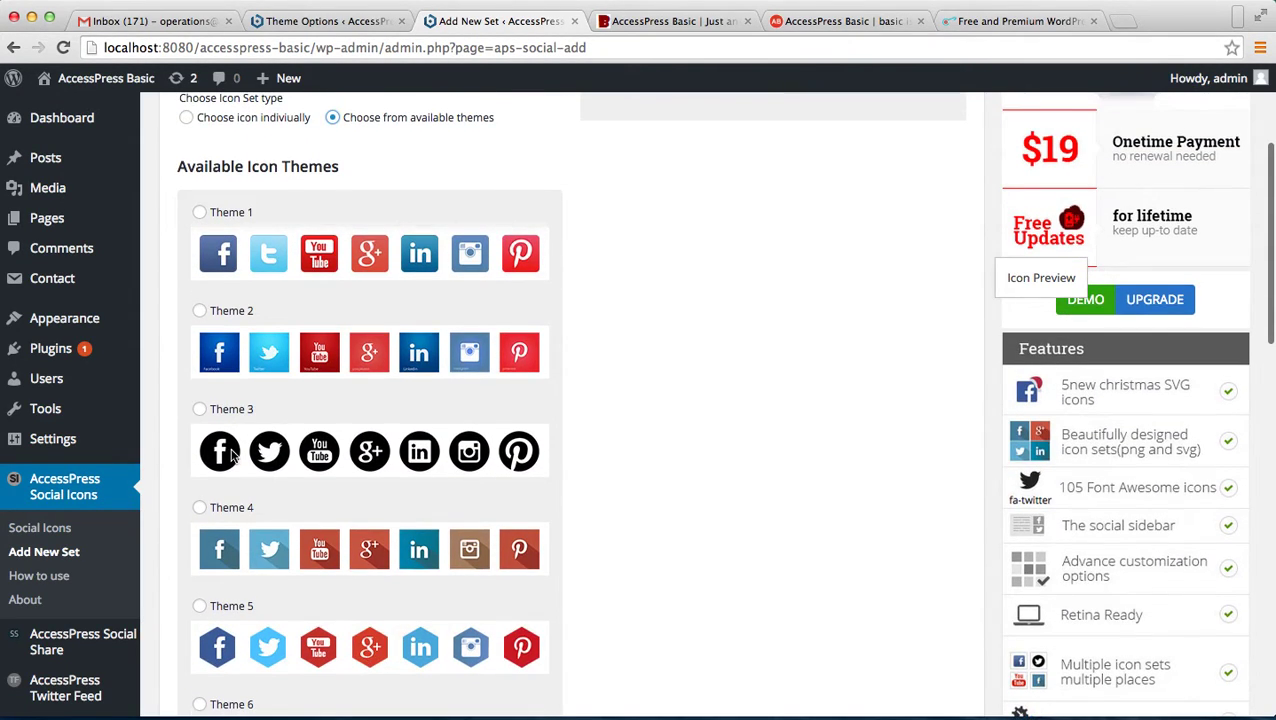
{"action": "left_click", "coordinate": [199, 409]}
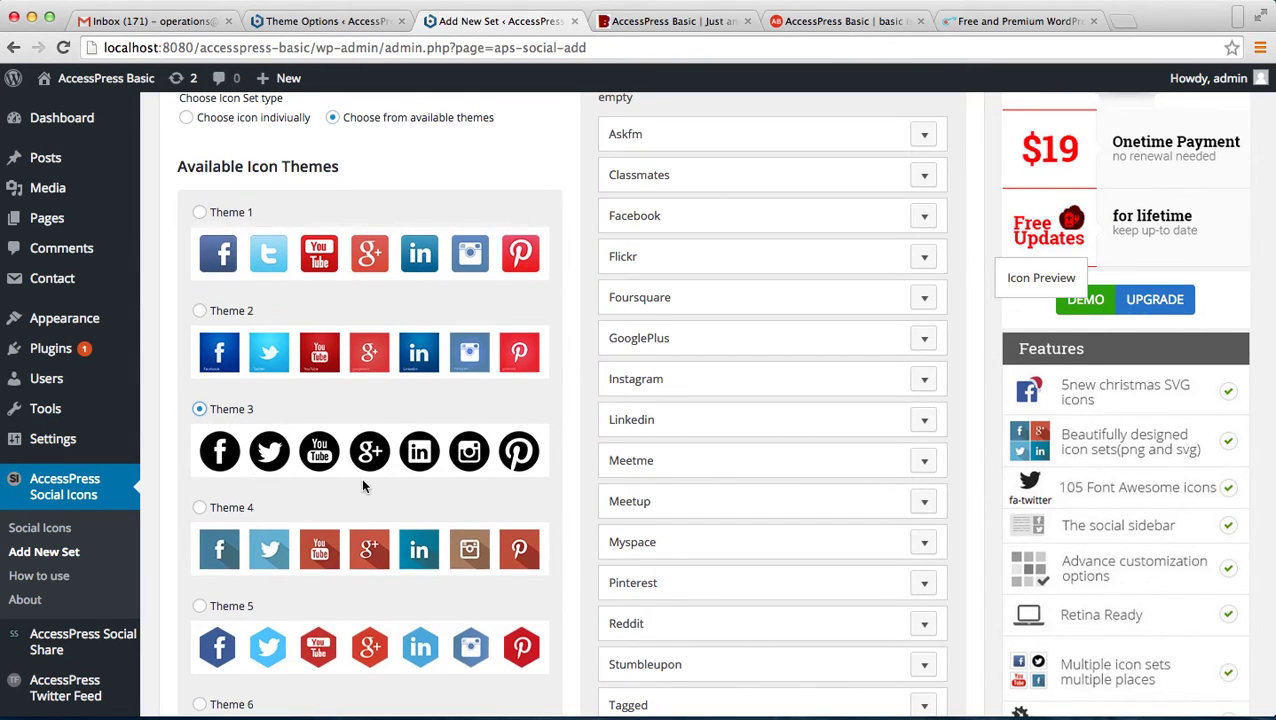
Review the set's display options and icon list, and set the Askfm icon's width and height to 30
{"action": "scroll", "coordinate": [363, 480], "scroll_direction": "down", "scroll_amount": 15}
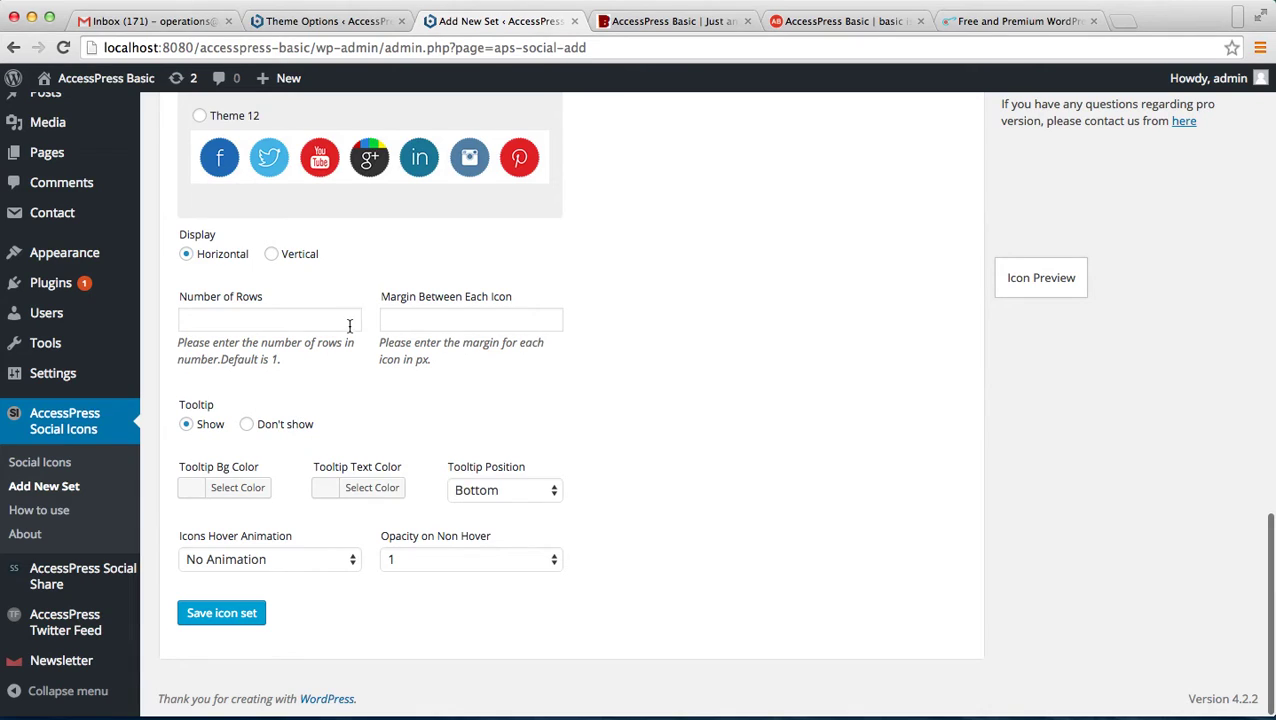
{"action": "scroll", "coordinate": [724, 324], "scroll_direction": "up", "scroll_amount": 8}
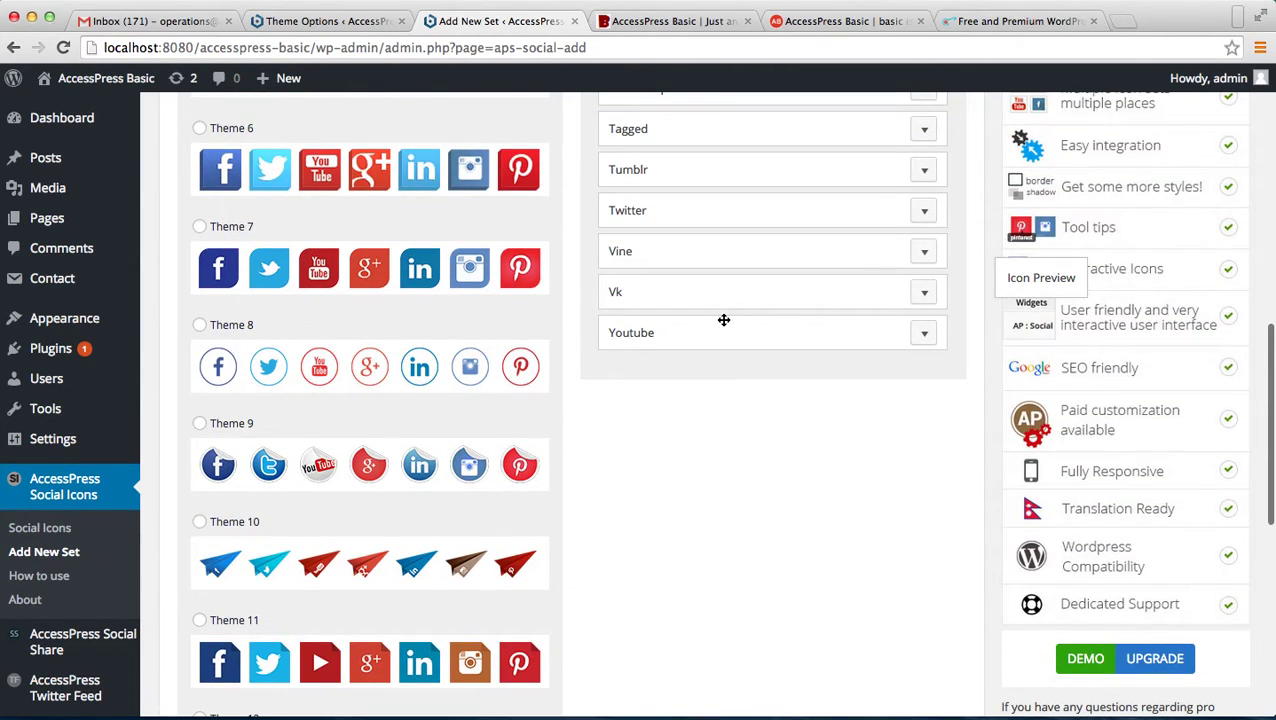
{"action": "scroll", "coordinate": [724, 319], "scroll_direction": "up", "scroll_amount": 10}
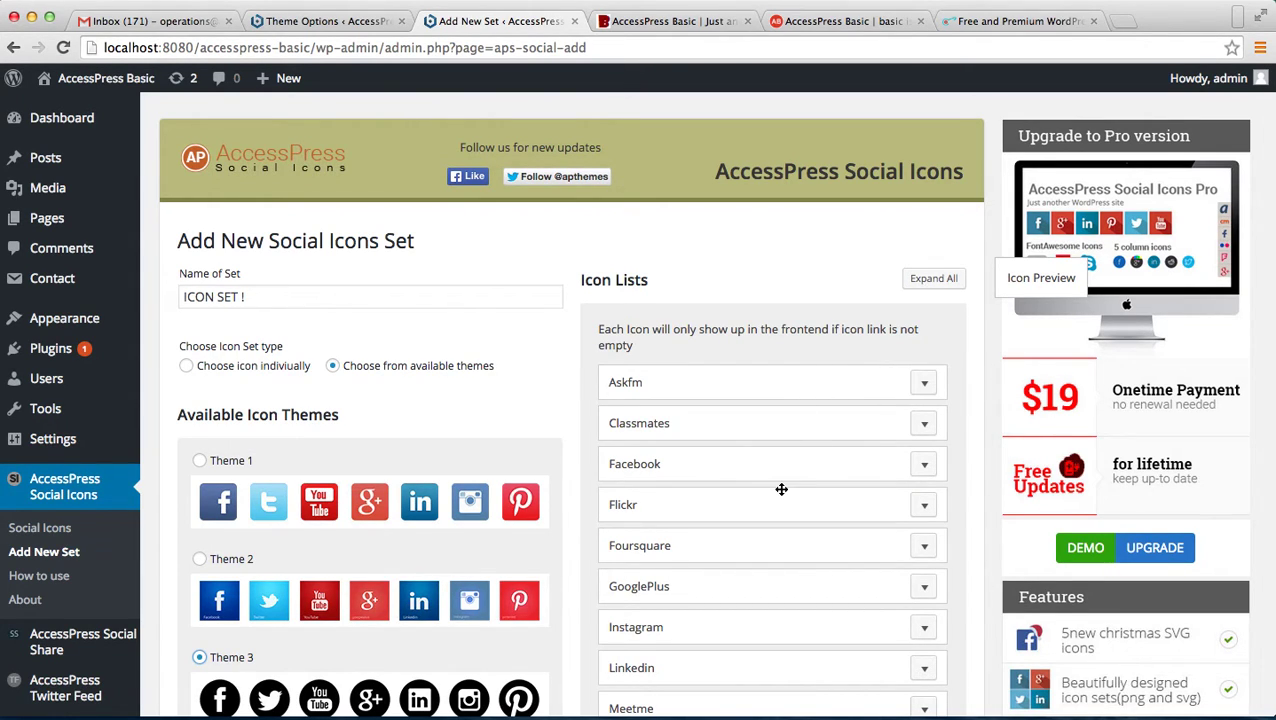
{"action": "scroll", "coordinate": [781, 480], "scroll_direction": "down", "scroll_amount": 3}
{"action": "scroll", "coordinate": [781, 489], "scroll_direction": "down", "scroll_amount": 3}
{"action": "scroll", "coordinate": [781, 489], "scroll_direction": "up", "scroll_amount": 6}
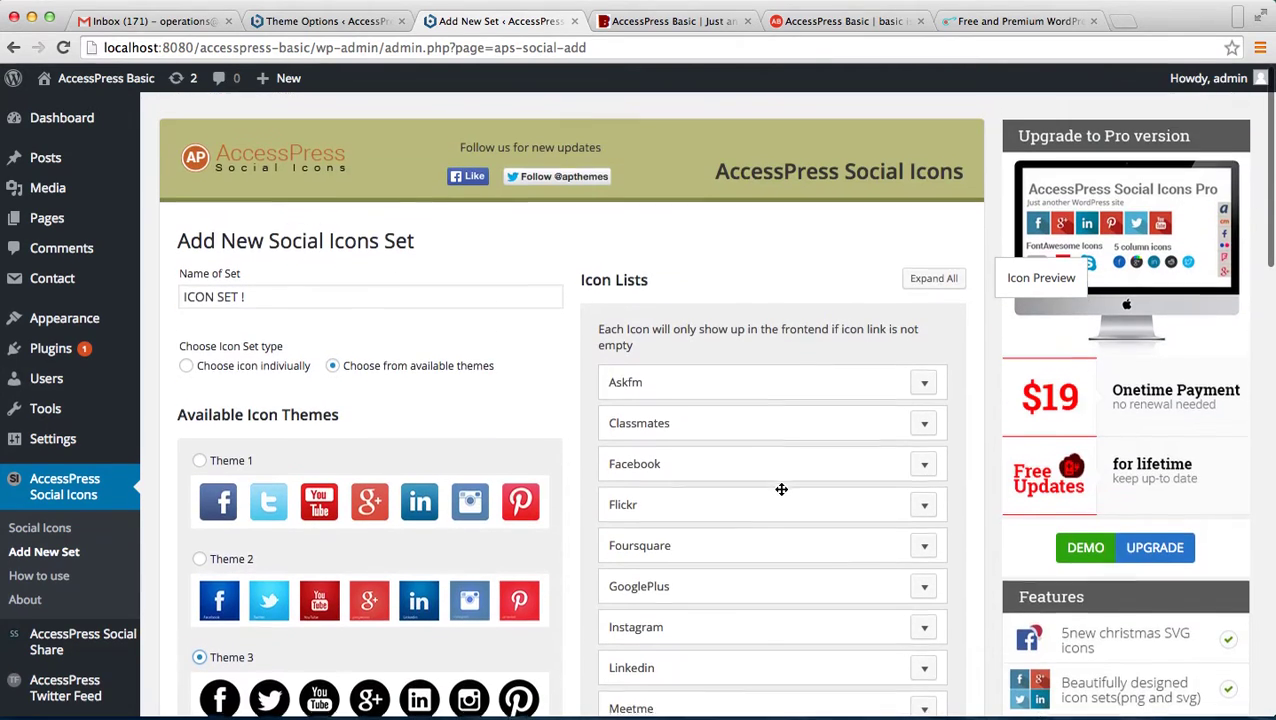
{"action": "left_click", "coordinate": [924, 382]}
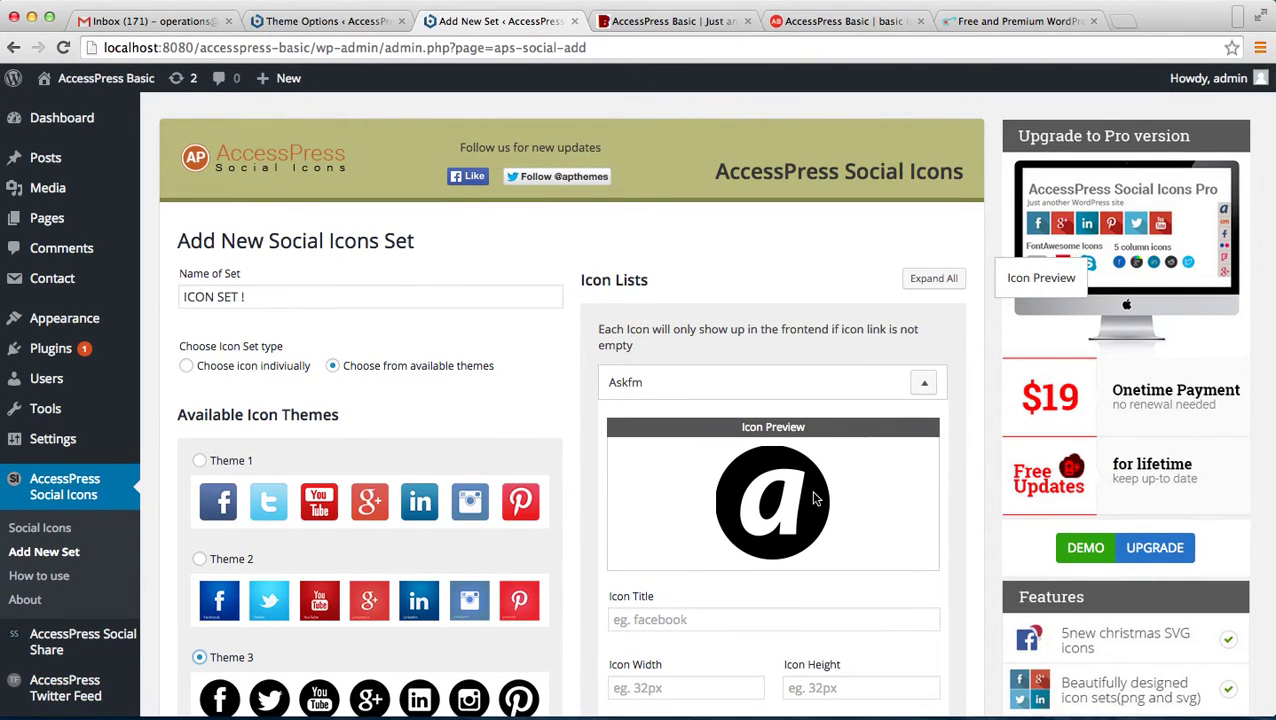
{"action": "scroll", "coordinate": [812, 497], "scroll_direction": "down", "scroll_amount": 2}
{"action": "scroll", "coordinate": [816, 499], "scroll_direction": "down", "scroll_amount": 1}
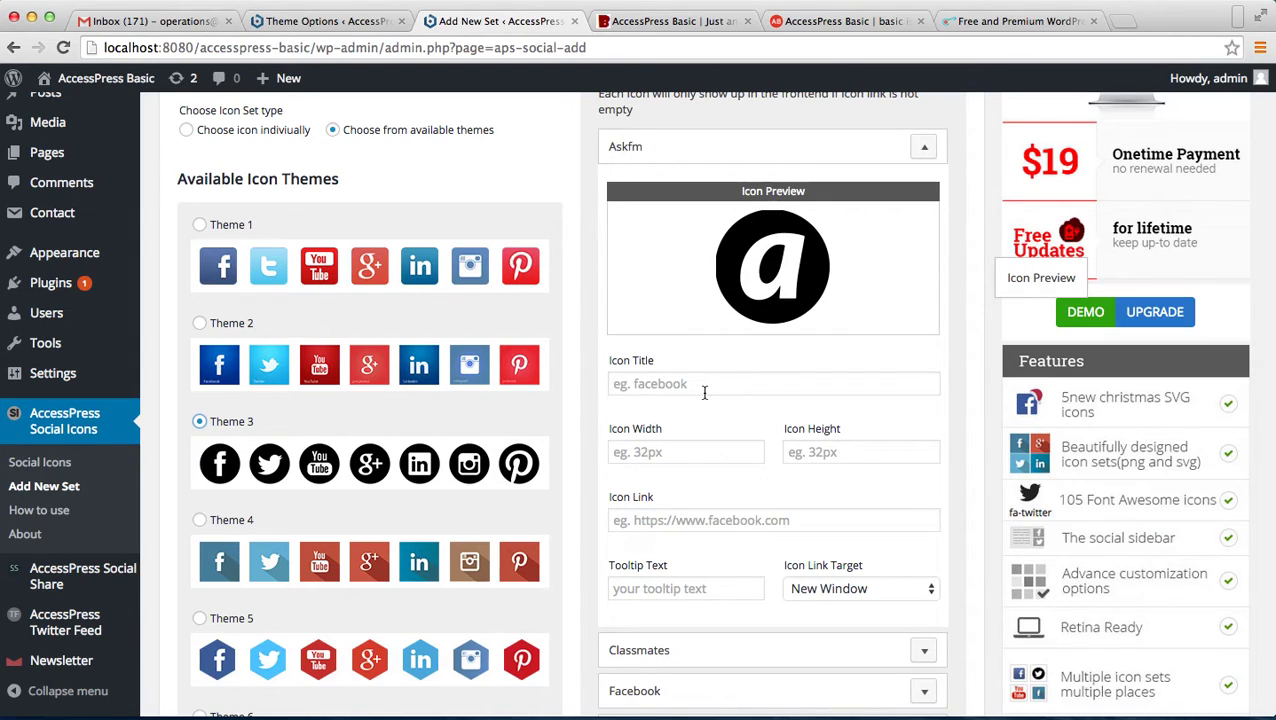
{"action": "left_click", "coordinate": [706, 455]}
{"action": "type", "text": "30"}
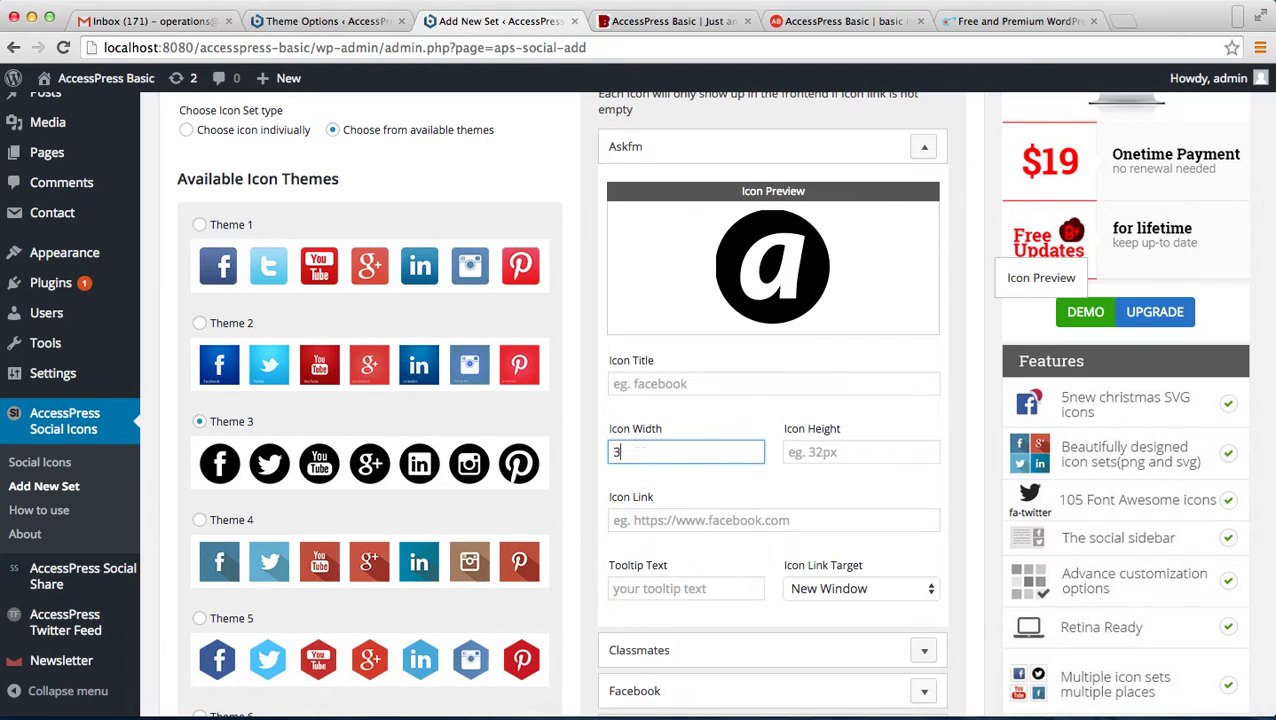
{"action": "left_click", "coordinate": [821, 366]}
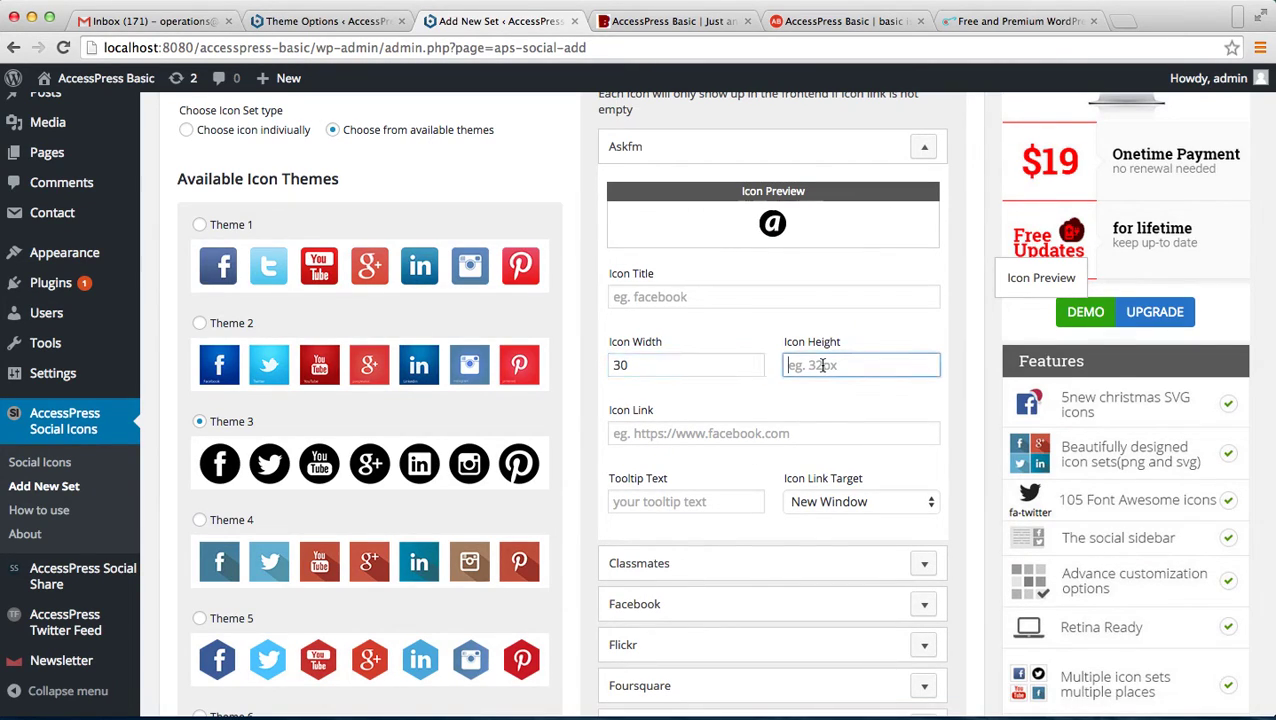
{"action": "type", "text": "30"}
Copy the AccessPress Basic demo site's address from its browser tab and paste it as the Askfm icon's link
{"action": "left_click", "coordinate": [716, 431]}
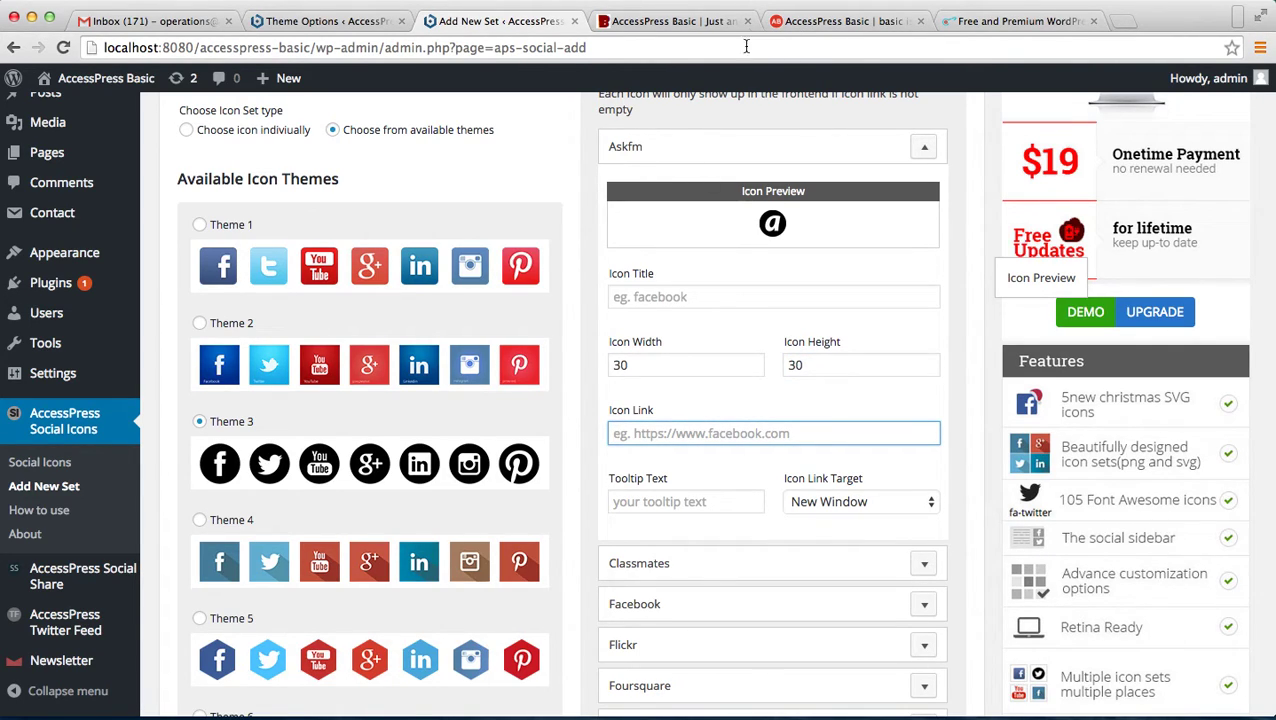
{"action": "left_click", "coordinate": [795, 22]}
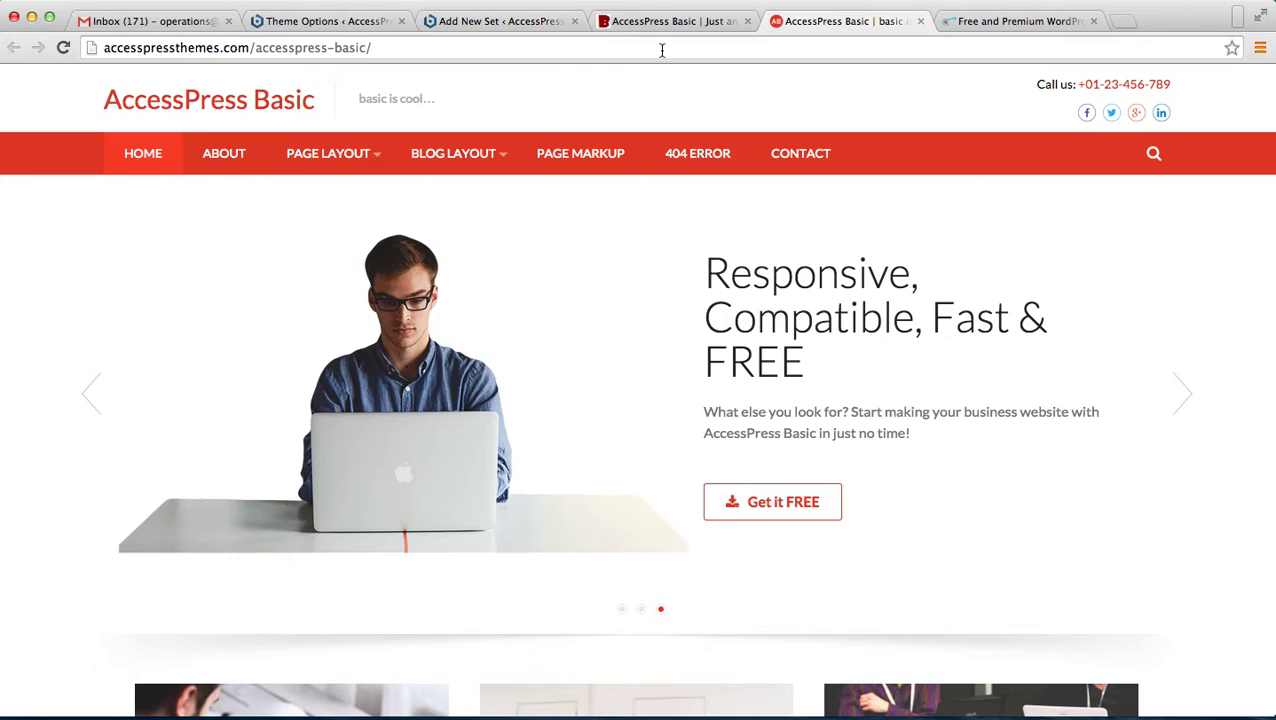
{"action": "left_click", "coordinate": [661, 48]}
{"action": "key", "text": "super+c"}
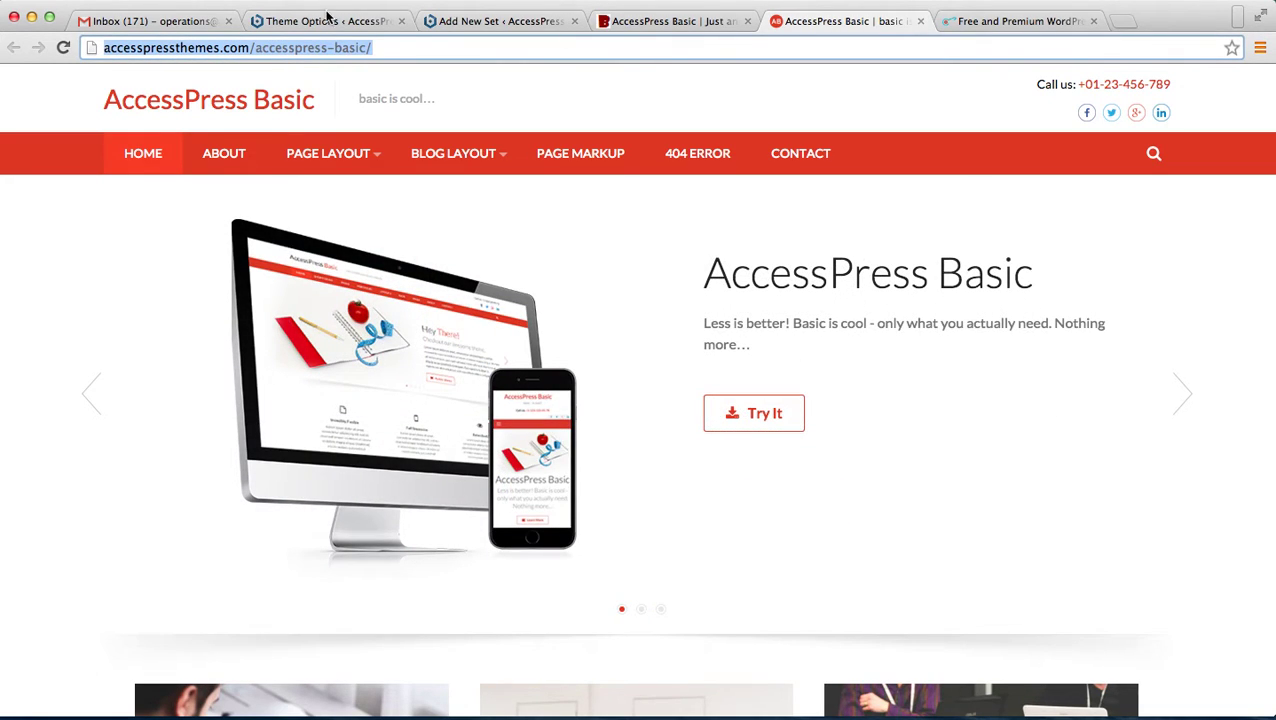
{"action": "left_click", "coordinate": [448, 22]}
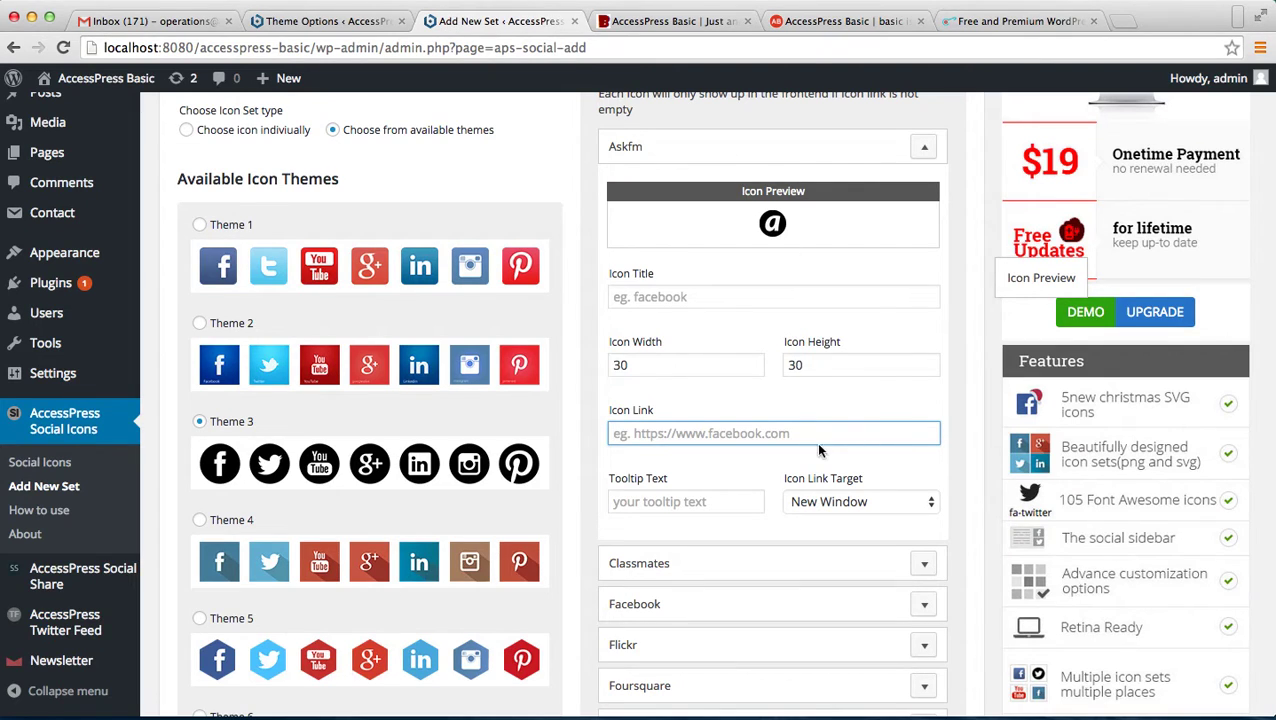
{"action": "key", "text": "super+v"}
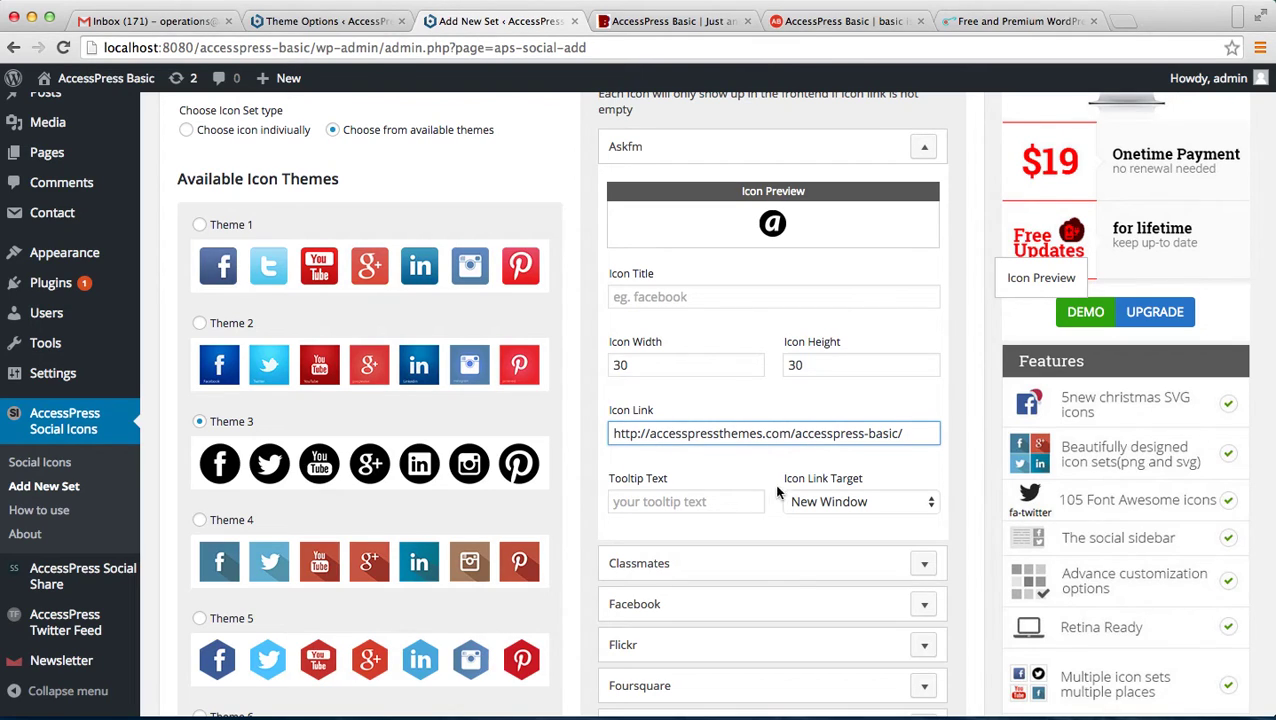
Set the Classmates icon's width and height to 30 and paste the copied demo site address as its link
{"action": "scroll", "coordinate": [890, 540], "scroll_direction": "down", "scroll_amount": 3}
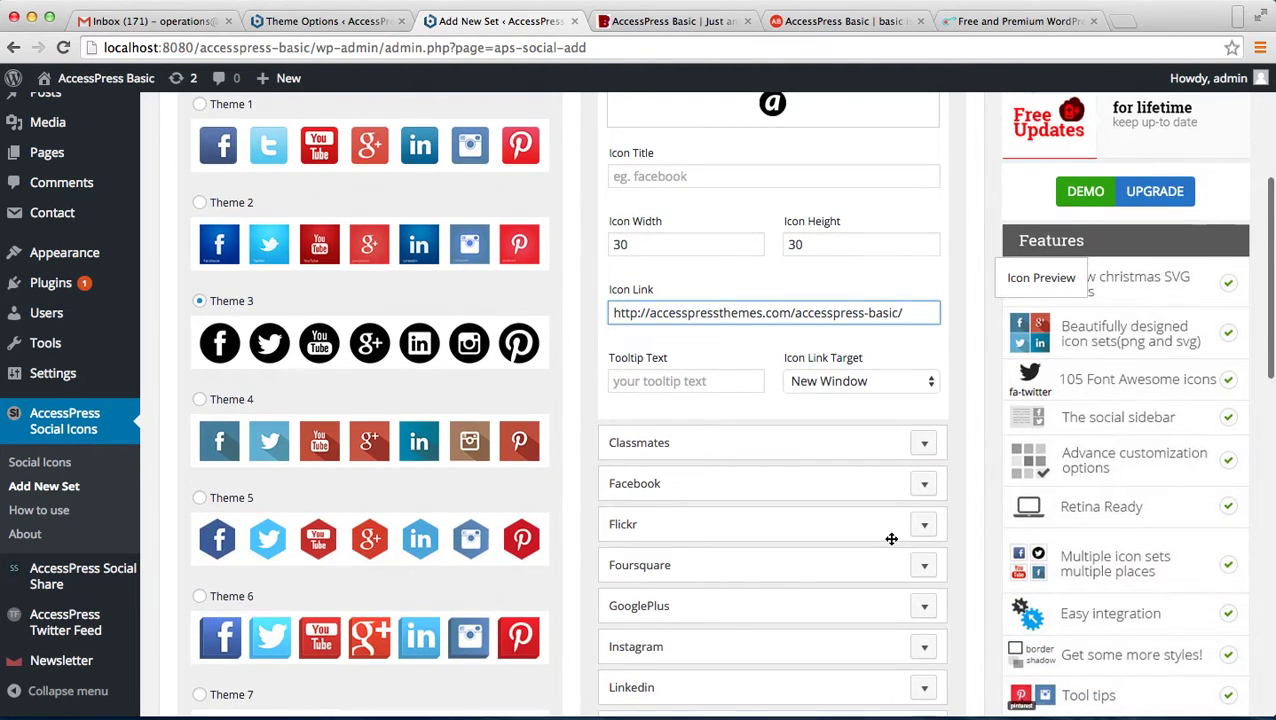
{"action": "left_click", "coordinate": [924, 446]}
{"action": "scroll", "coordinate": [863, 507], "scroll_direction": "down", "scroll_amount": 5}
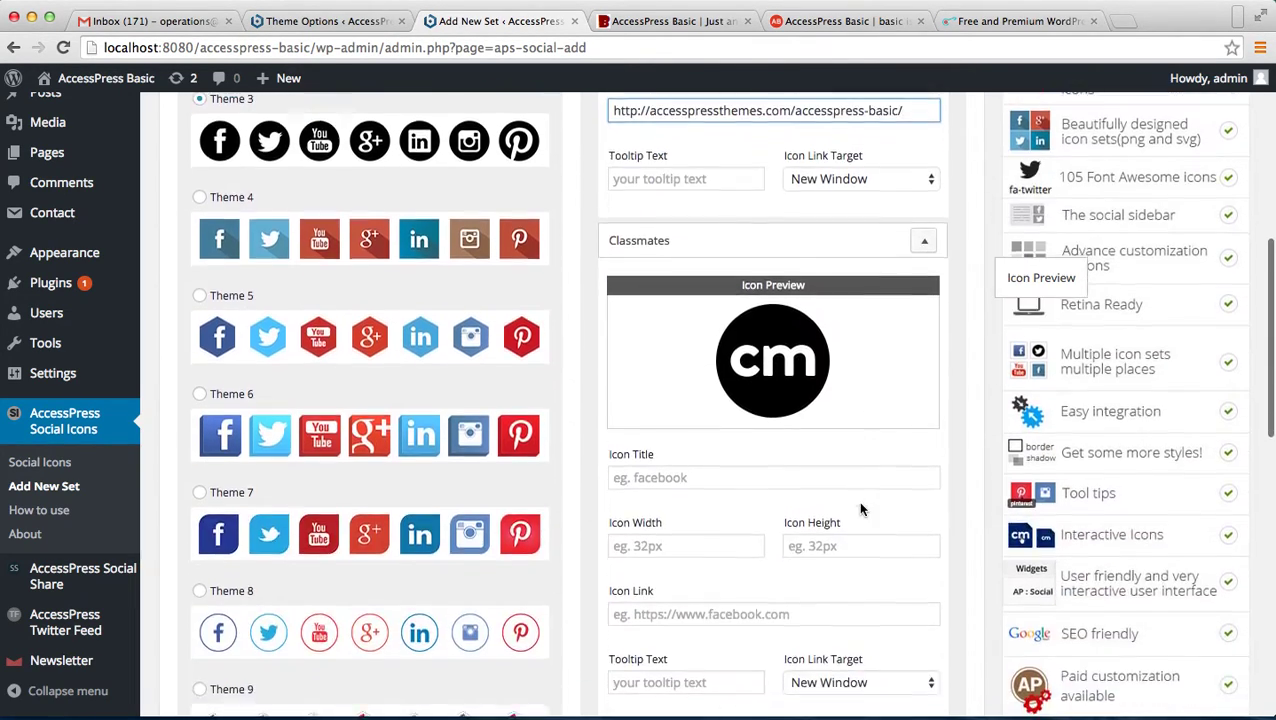
{"action": "left_click", "coordinate": [711, 544]}
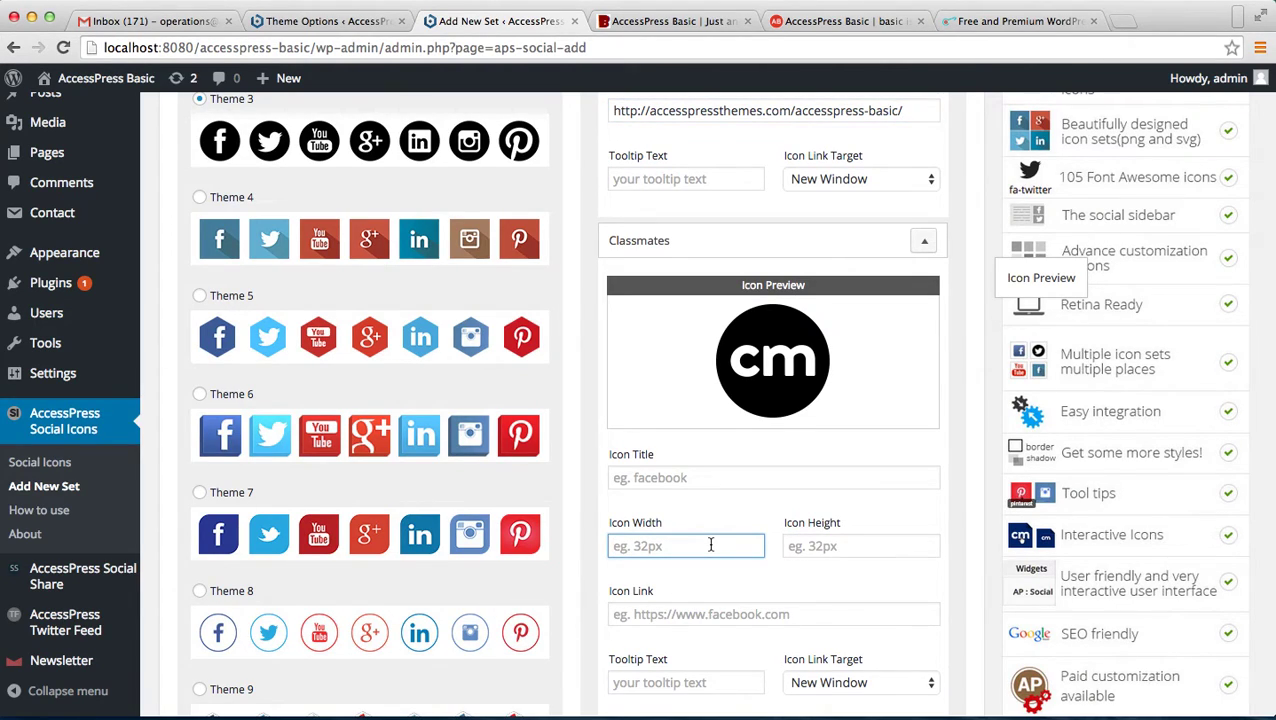
{"action": "type", "text": "30"}
{"action": "left_click", "coordinate": [882, 456]}
{"action": "type", "text": "30"}
{"action": "left_click", "coordinate": [732, 523]}
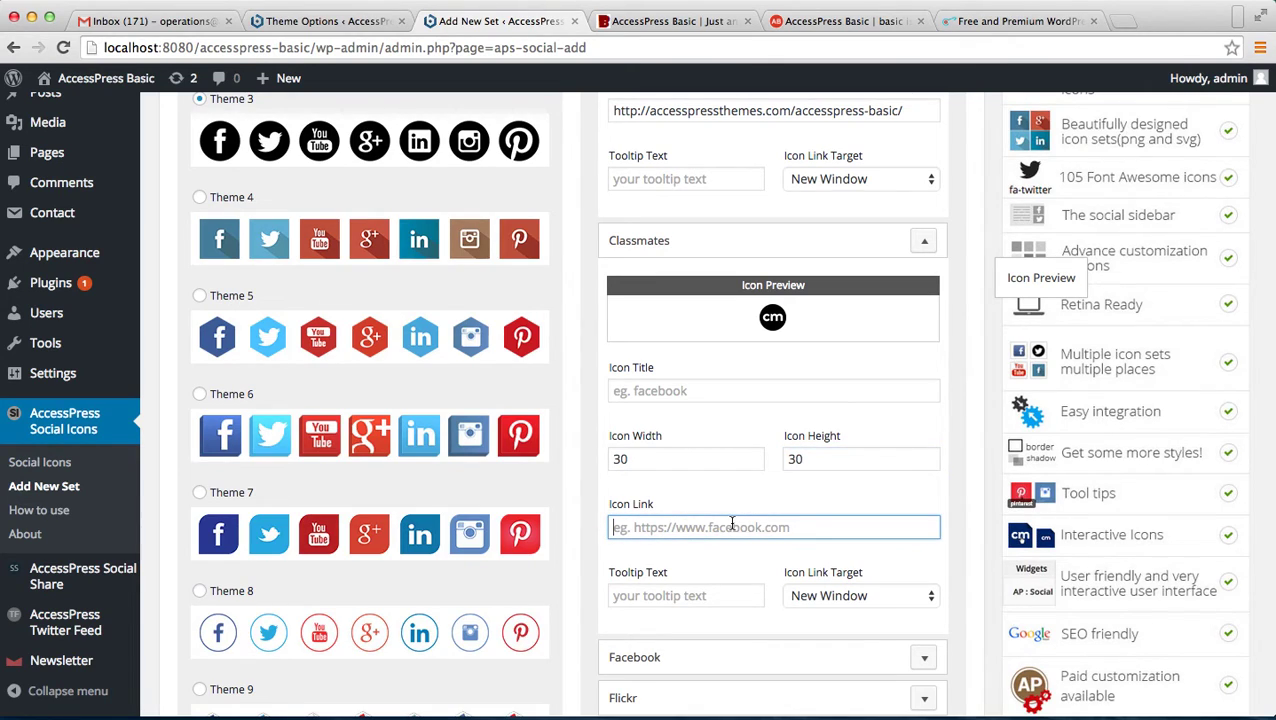
{"action": "key", "text": "super+v"}
Set the Facebook icon's width and height to 30 and paste the copied demo site address as its link
{"action": "scroll", "coordinate": [732, 598], "scroll_direction": "down", "scroll_amount": 3}
{"action": "left_click", "coordinate": [921, 350]}
{"action": "scroll", "coordinate": [752, 537], "scroll_direction": "down", "scroll_amount": 2}
{"action": "left_click", "coordinate": [695, 431]}
{"action": "type", "text": "30"}
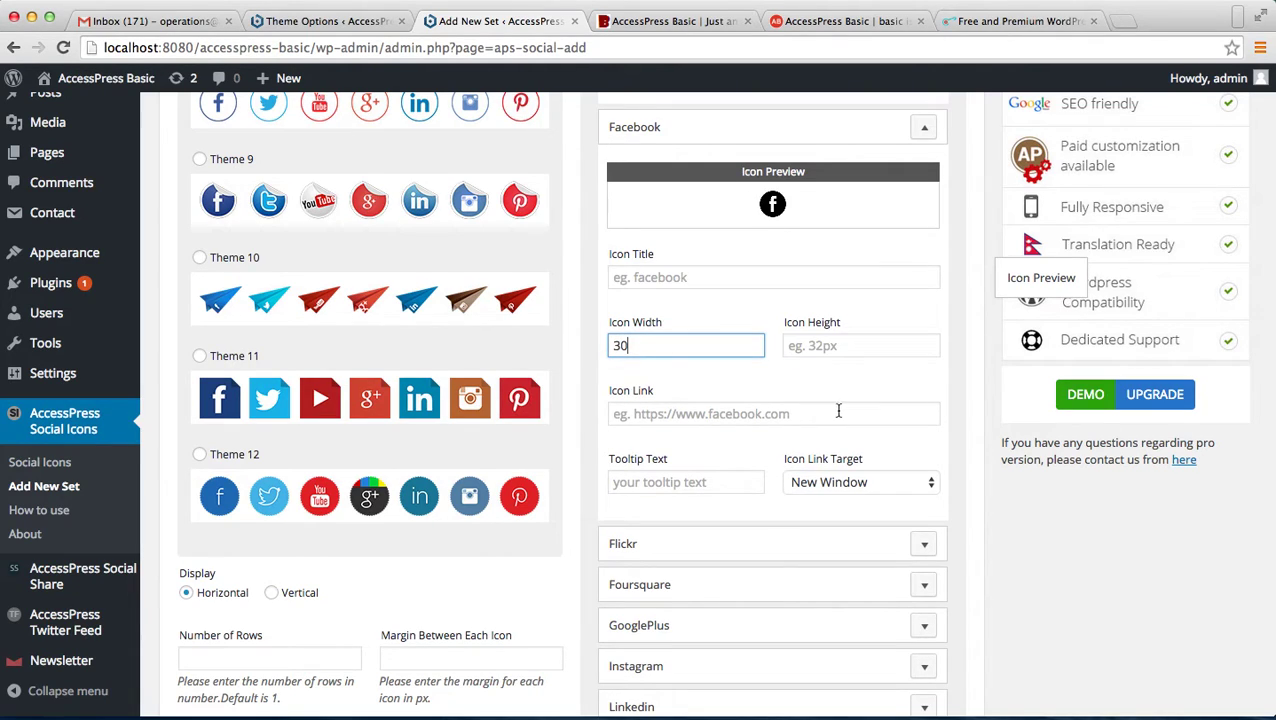
{"action": "left_click", "coordinate": [828, 346]}
{"action": "type", "text": "30"}
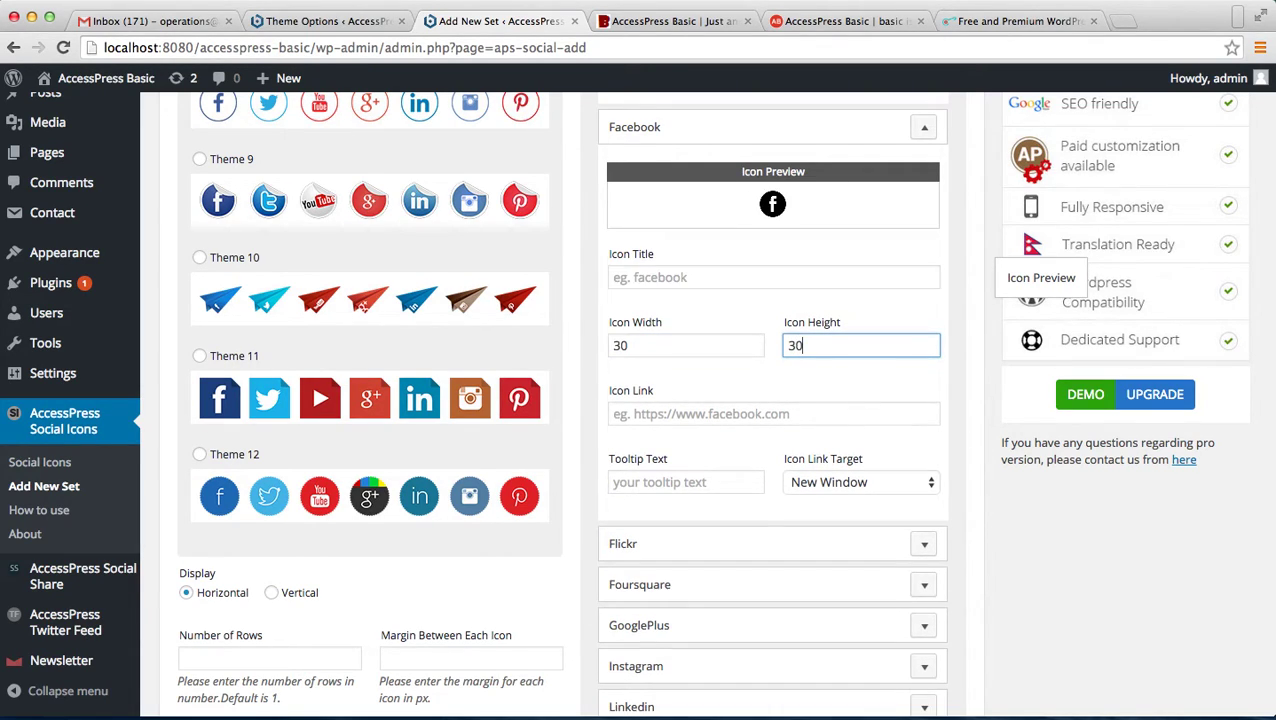
{"action": "left_click", "coordinate": [806, 406]}
{"action": "key", "text": "super+v"}
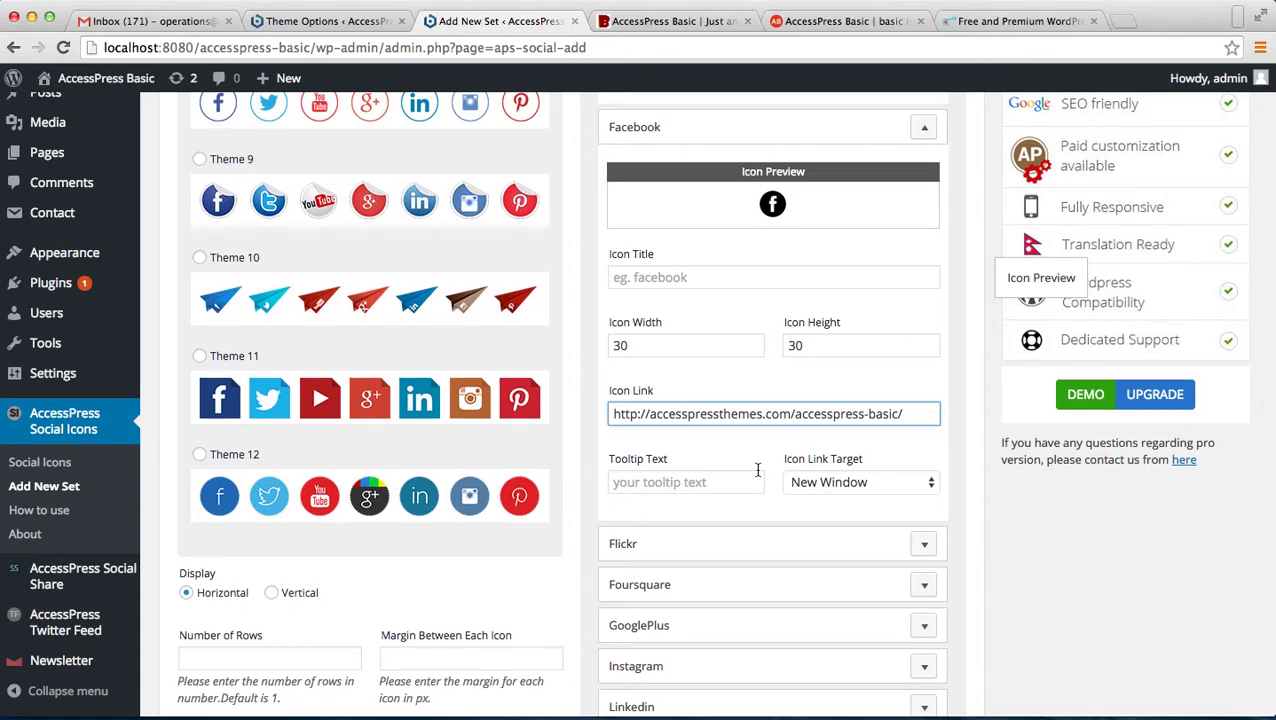
Review the configured icons and the remaining options, and save the icon set
{"action": "scroll", "coordinate": [758, 470], "scroll_direction": "down", "scroll_amount": 10}
{"action": "scroll", "coordinate": [758, 470], "scroll_direction": "up", "scroll_amount": 15}
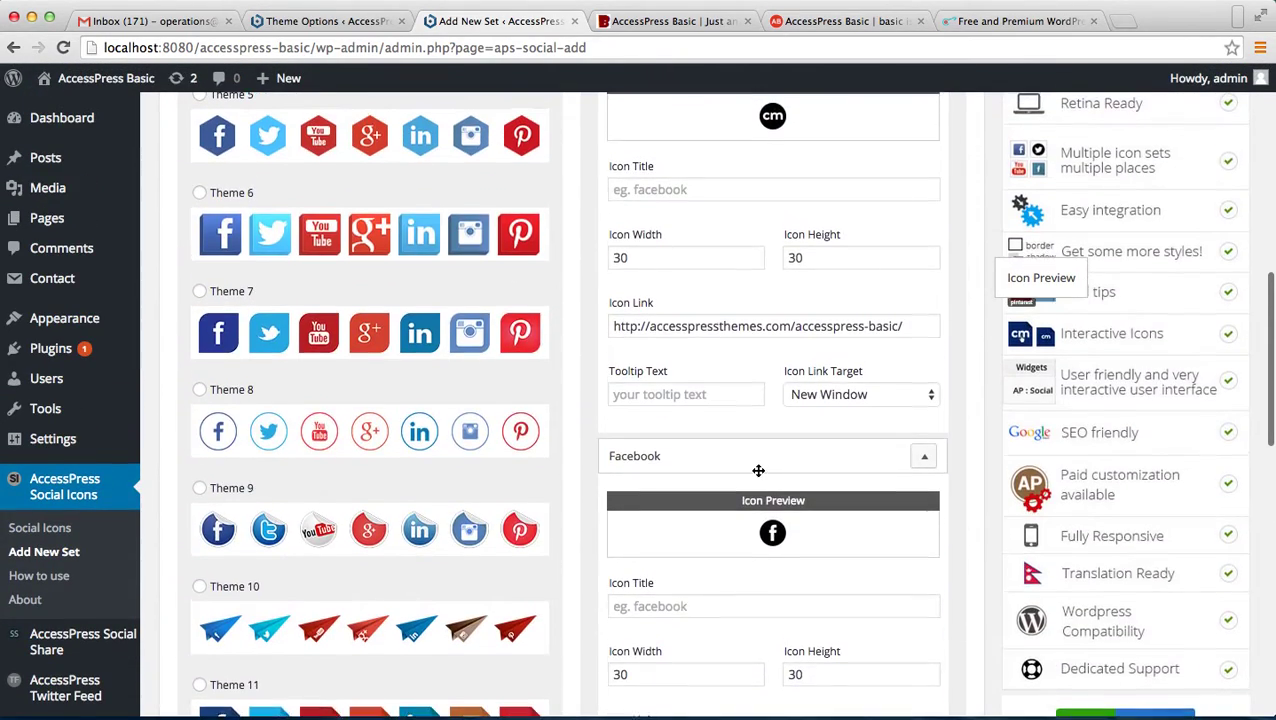
{"action": "scroll", "coordinate": [758, 470], "scroll_direction": "down", "scroll_amount": 6}
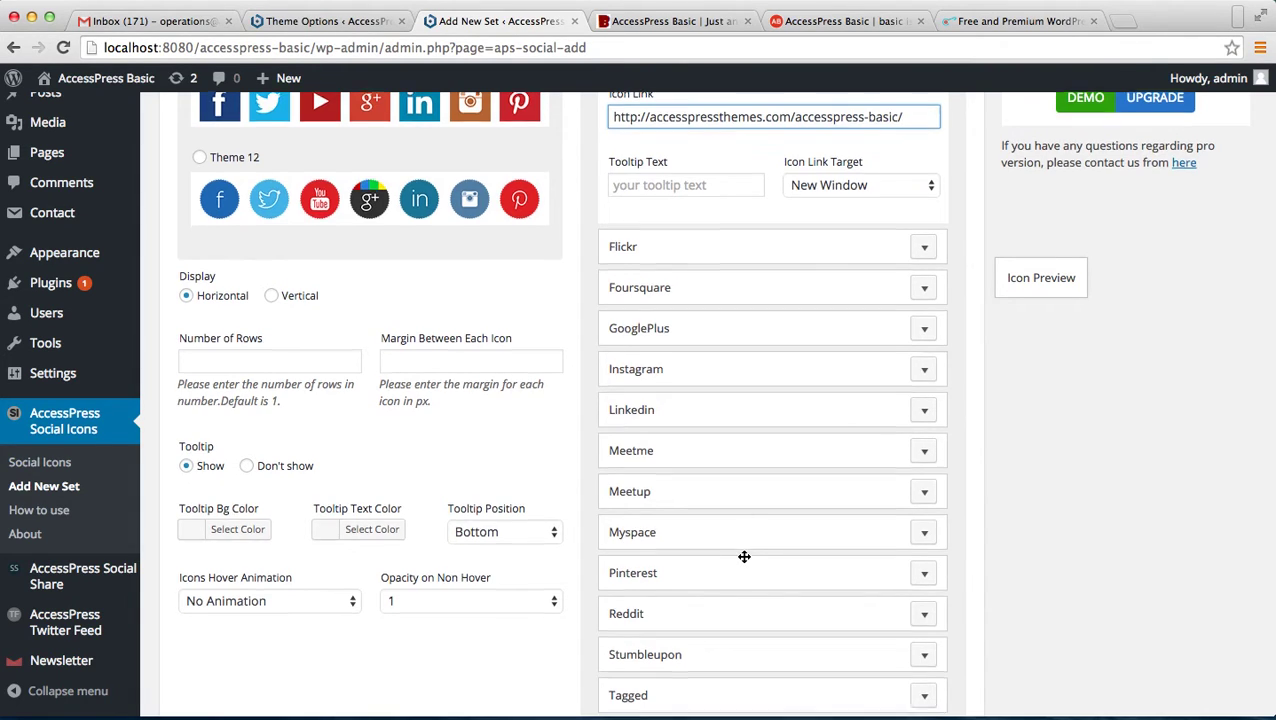
{"action": "scroll", "coordinate": [744, 557], "scroll_direction": "down", "scroll_amount": 4}
{"action": "left_click", "coordinate": [222, 616]}
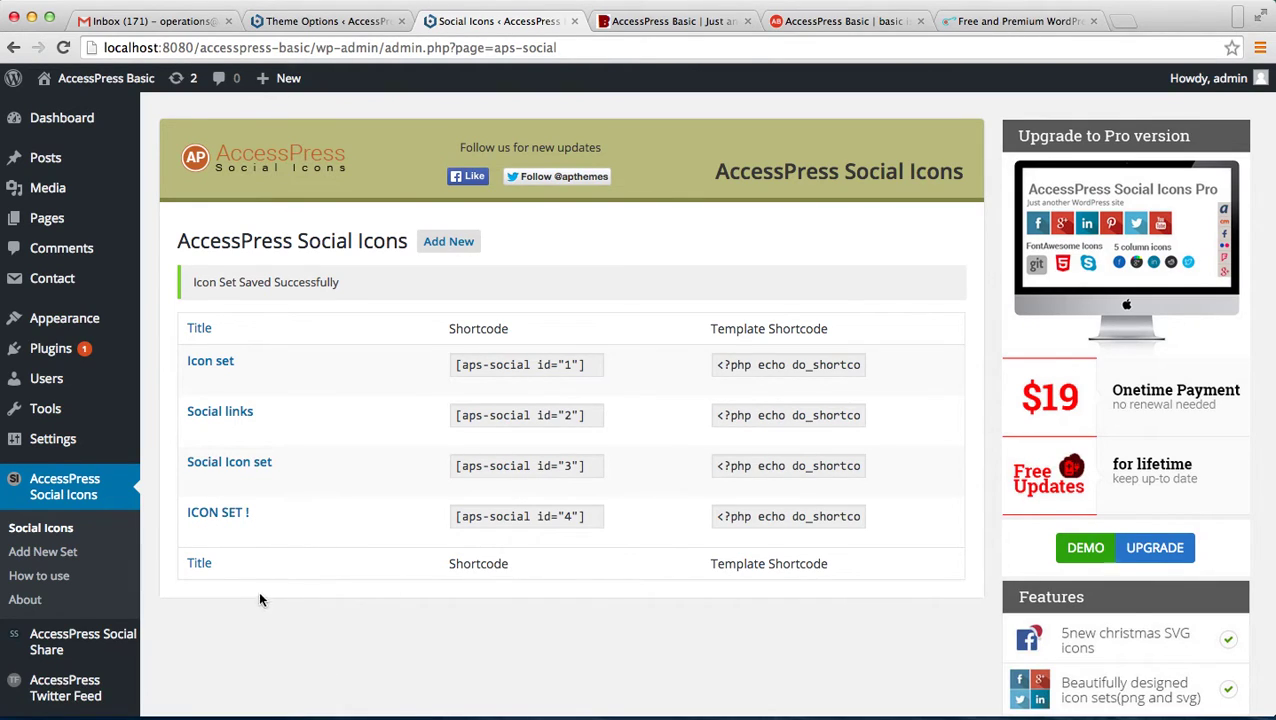
Open the widget management page and add an AccessPress Social Icons widget to the Header Social Links Section
{"action": "mouse_move", "coordinate": [140, 320]}
{"action": "left_click", "coordinate": [167, 372]}
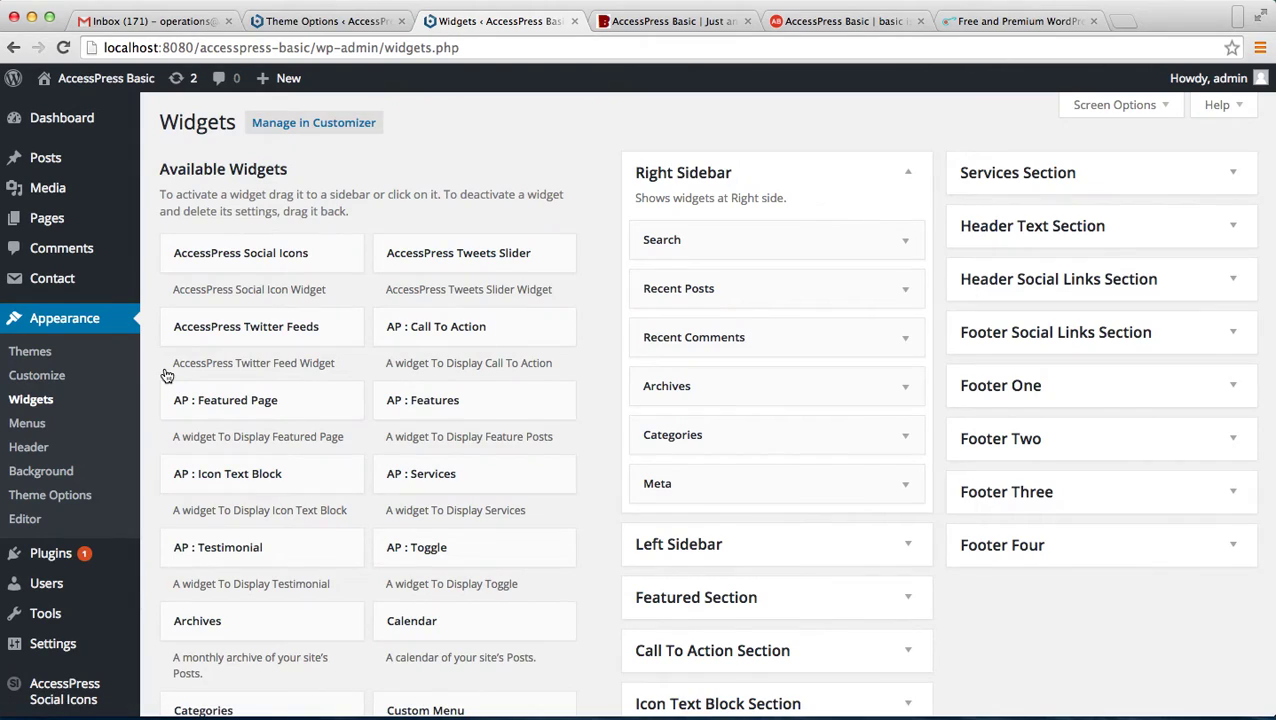
{"action": "left_click", "coordinate": [1207, 248]}
{"action": "left_click", "coordinate": [1207, 248]}
{"action": "left_click_drag", "start_coordinate": [247, 258], "coordinate": [1107, 285]}
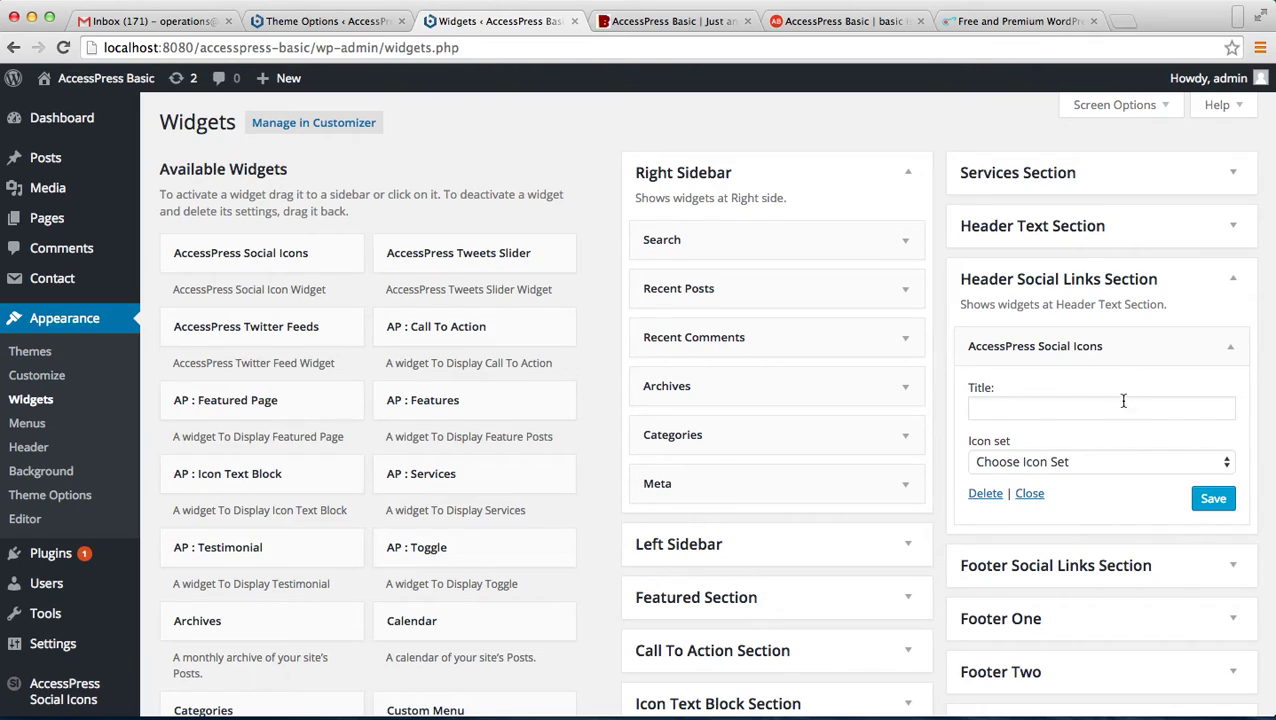
Assign "ICON SET !" to the header's AccessPress Social Icons widget without a title, then save and close it
{"action": "left_click", "coordinate": [1080, 408]}
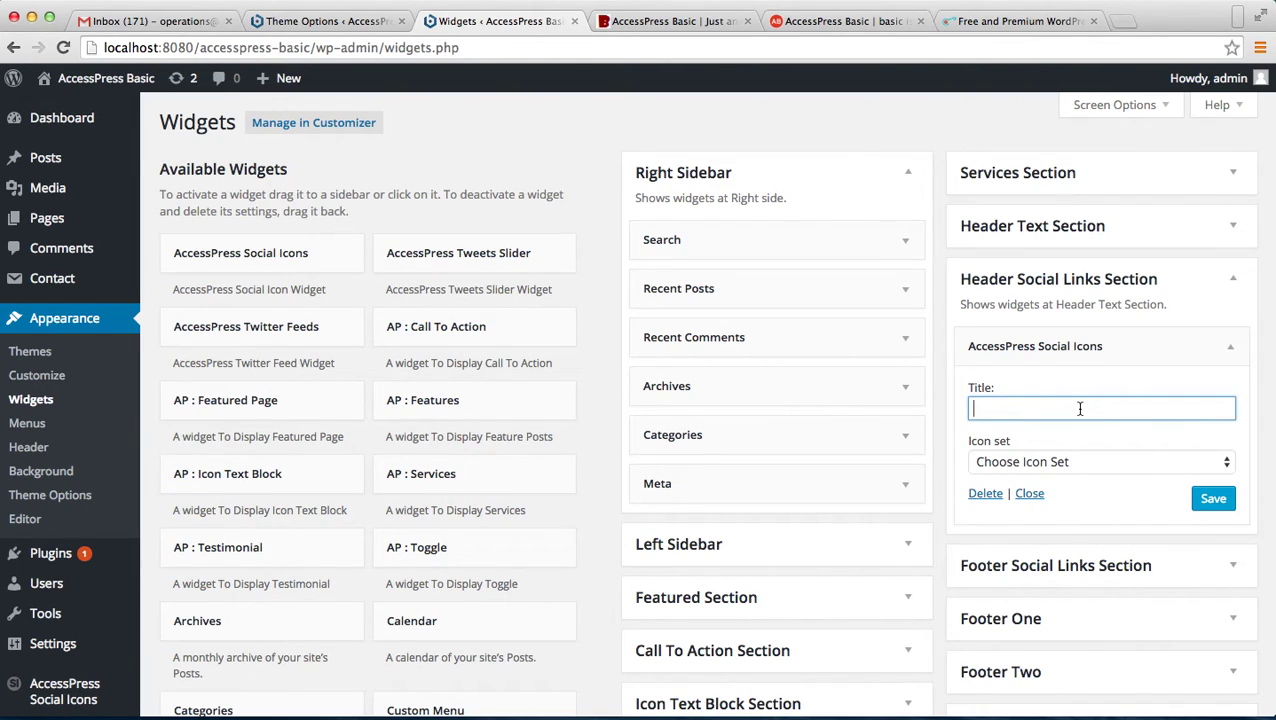
{"action": "left_click", "coordinate": [1222, 466]}
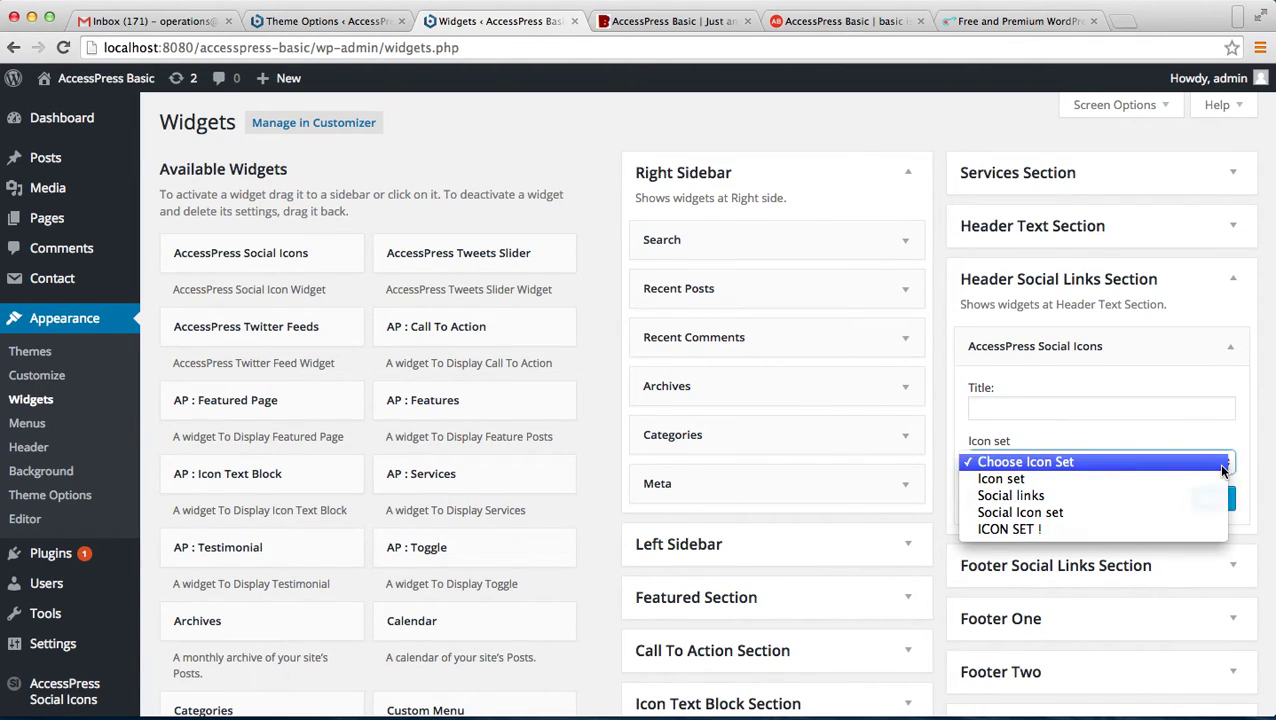
{"action": "left_click", "coordinate": [1110, 531]}
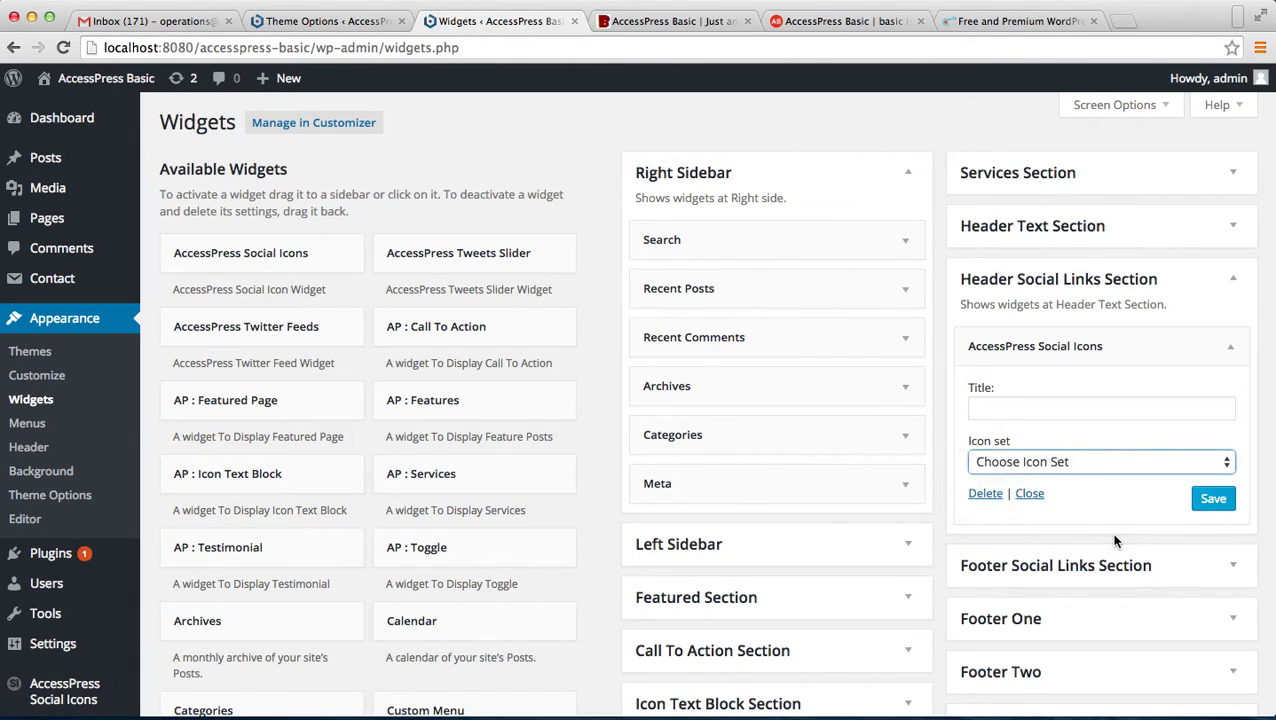
{"action": "left_click", "coordinate": [1214, 499]}
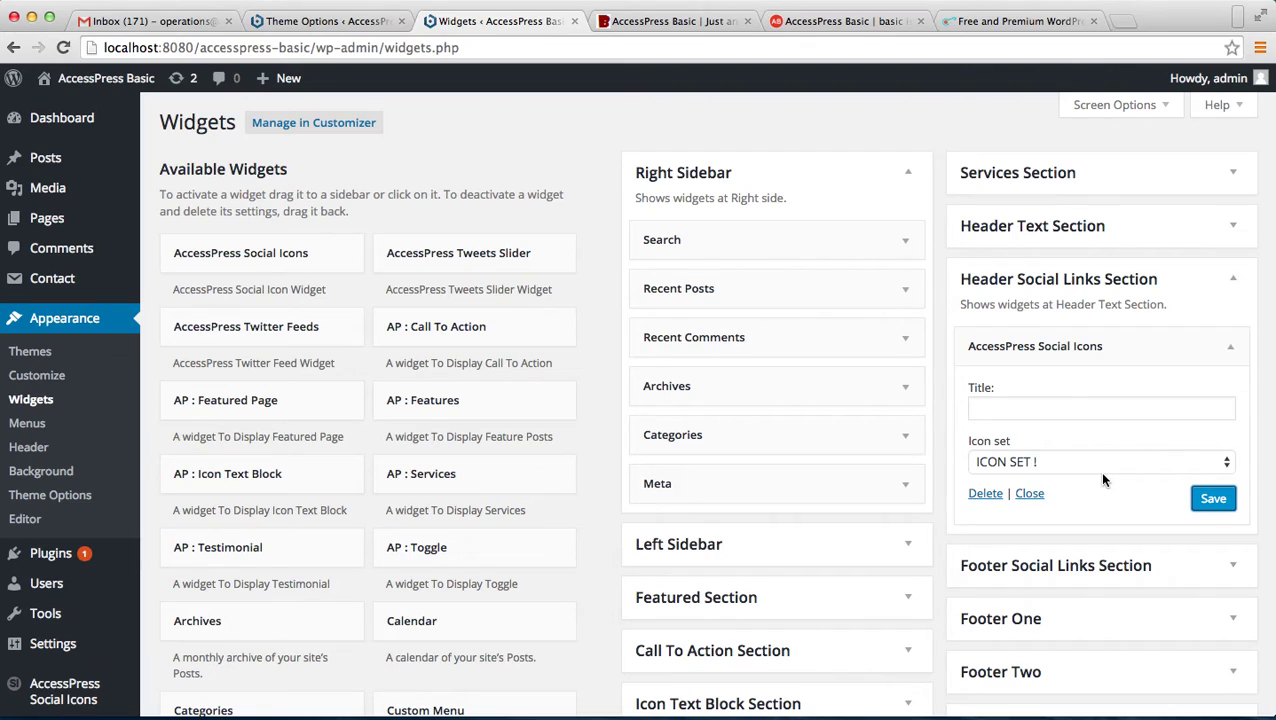
{"action": "left_click", "coordinate": [1029, 494]}
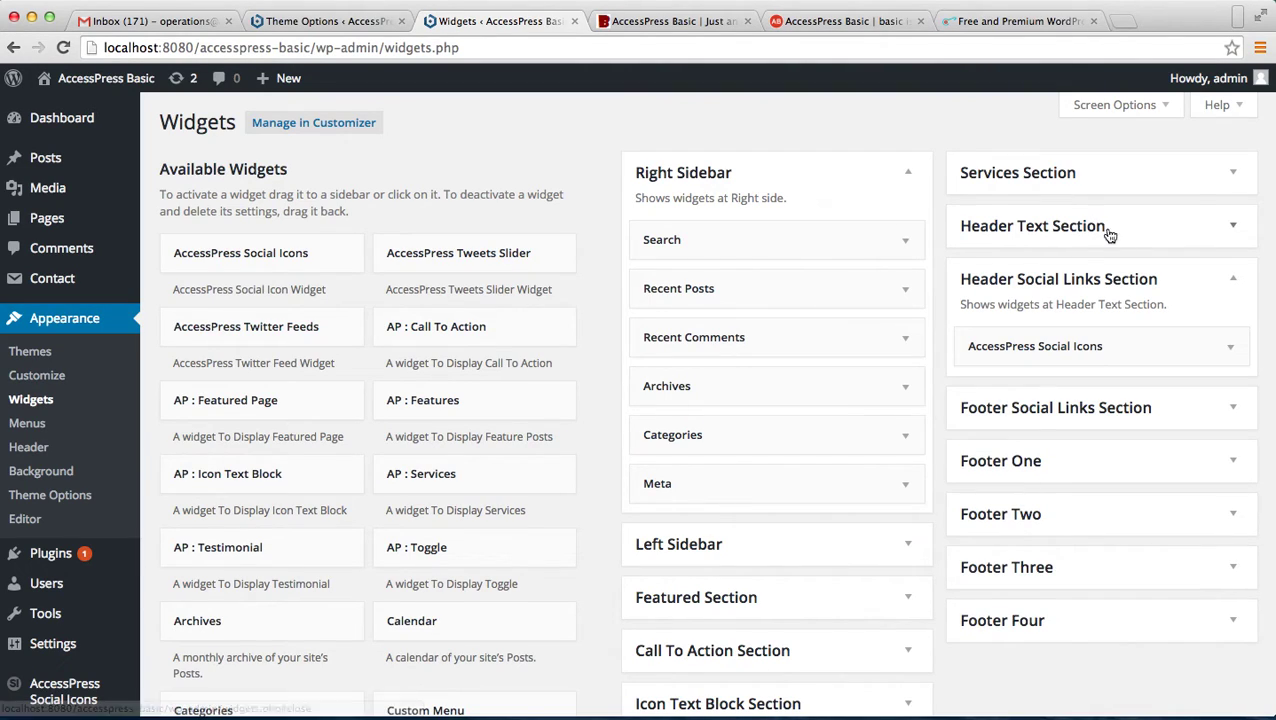
Open the Text widget in the Header Text Section, check its content and save it again
{"action": "left_click", "coordinate": [1140, 229]}
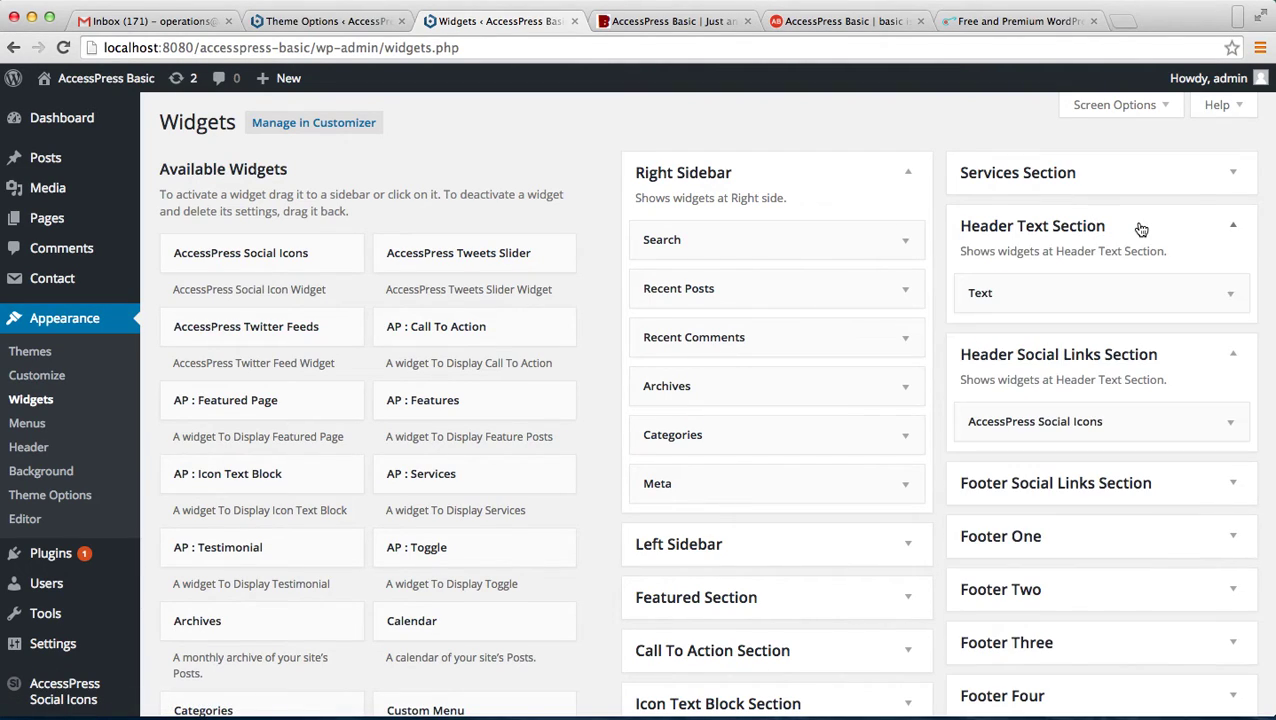
{"action": "left_click", "coordinate": [1094, 302]}
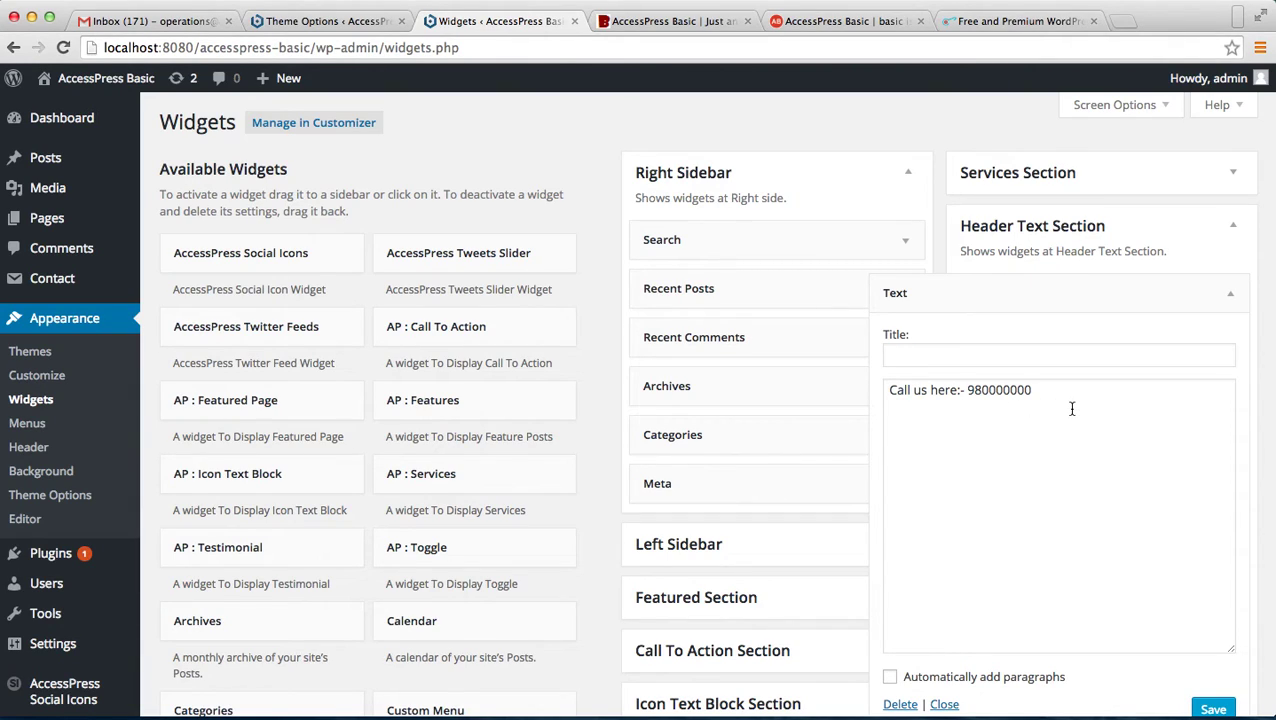
{"action": "left_click", "coordinate": [1210, 710]}
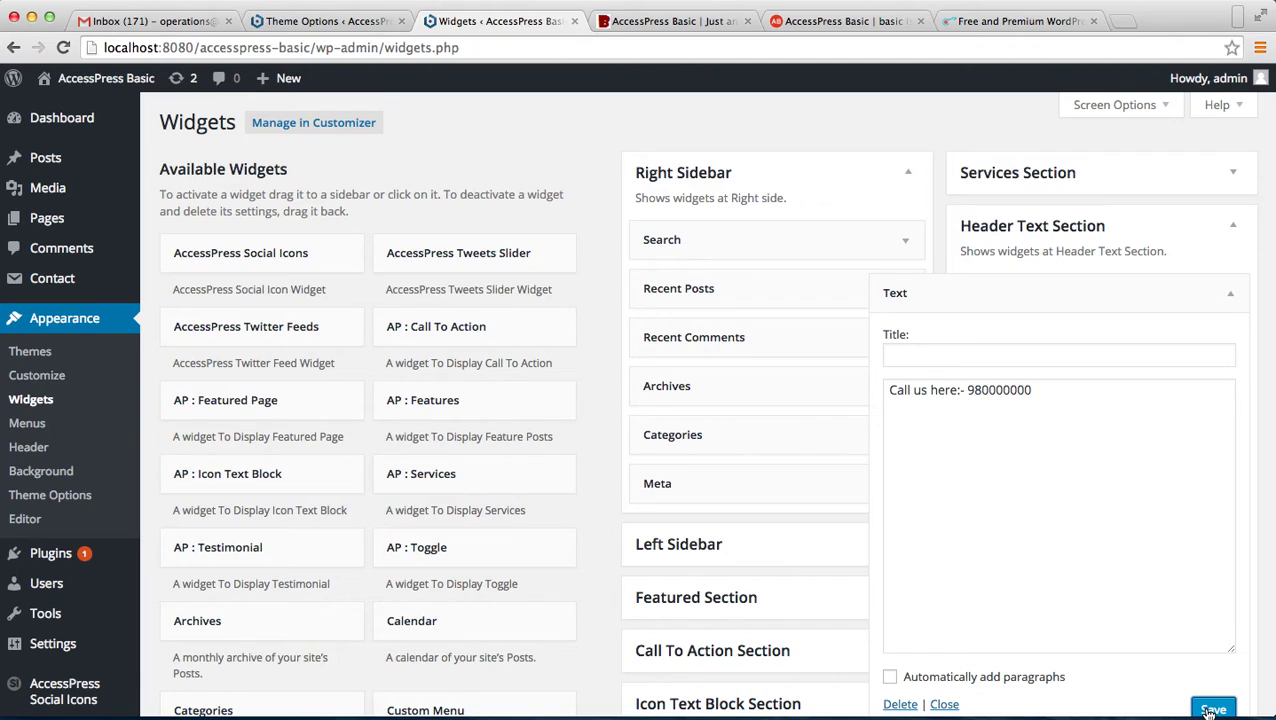
Switch to the local AccessPress Basic site's tab and reload the page to check the header
{"action": "left_click", "coordinate": [667, 24]}
{"action": "left_click", "coordinate": [636, 47]}
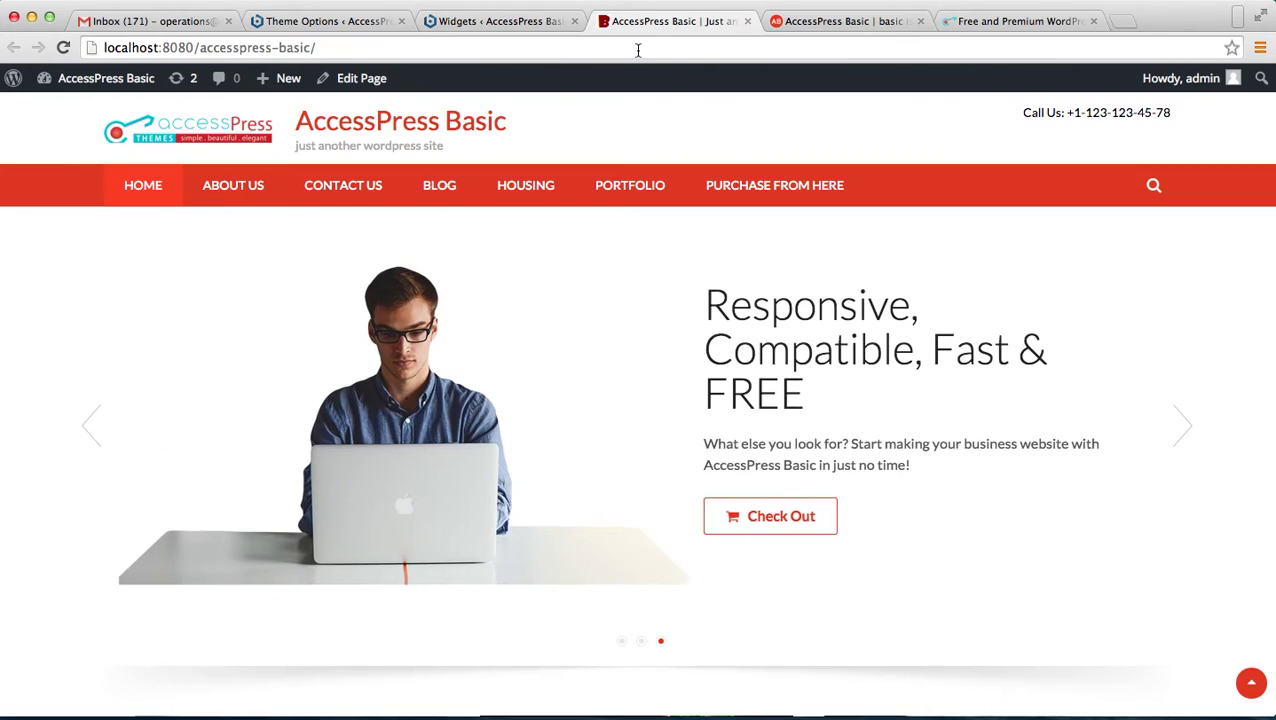
{"action": "key", "text": "Return"}
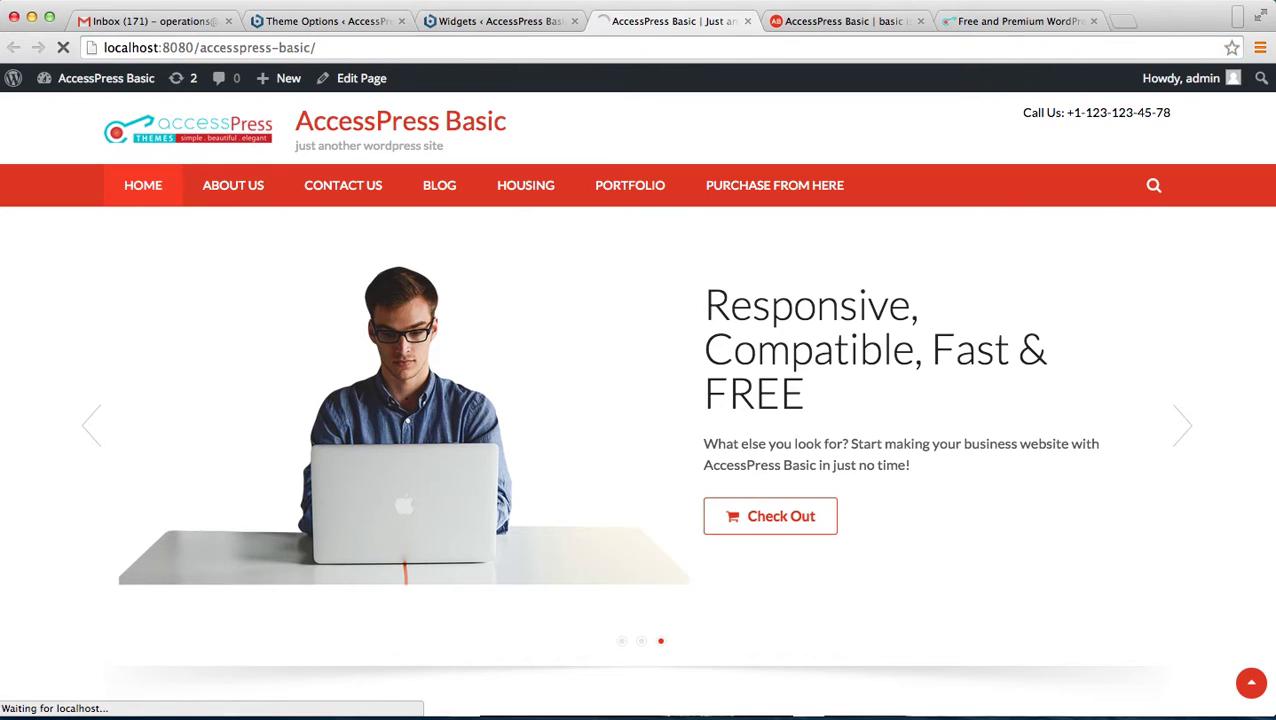